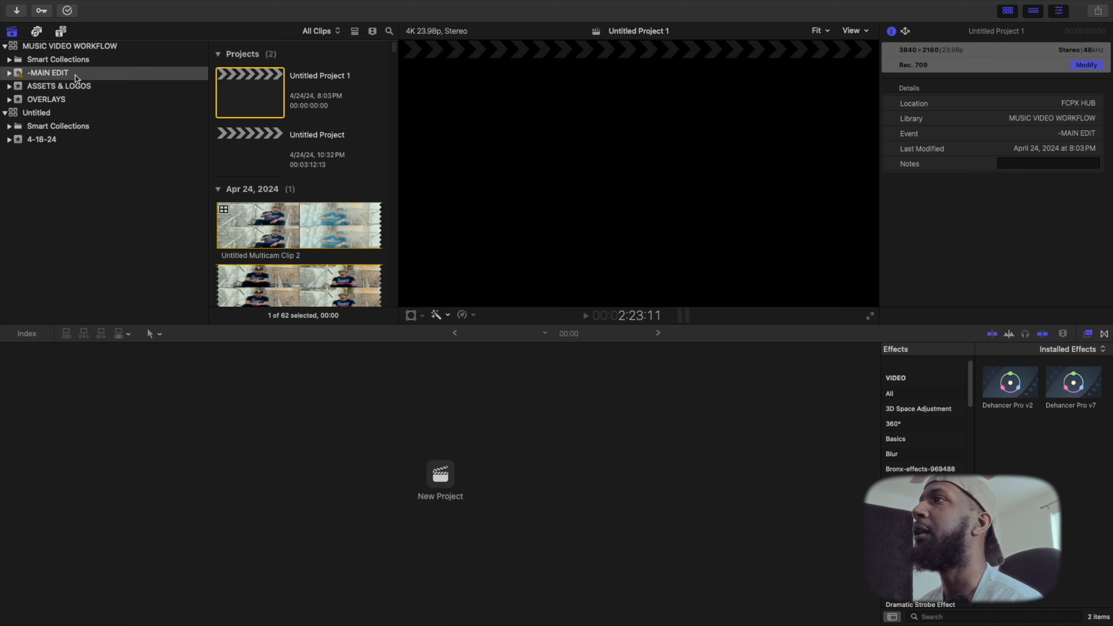
Step: Open Untitled Project 1 from the -MAIN EDIT event in the timeline
{"action": "scroll", "coordinate": [263, 175], "scroll_direction": "down", "scroll_amount": 3}
{"action": "scroll", "coordinate": [273, 182], "scroll_direction": "up", "scroll_amount": 3}
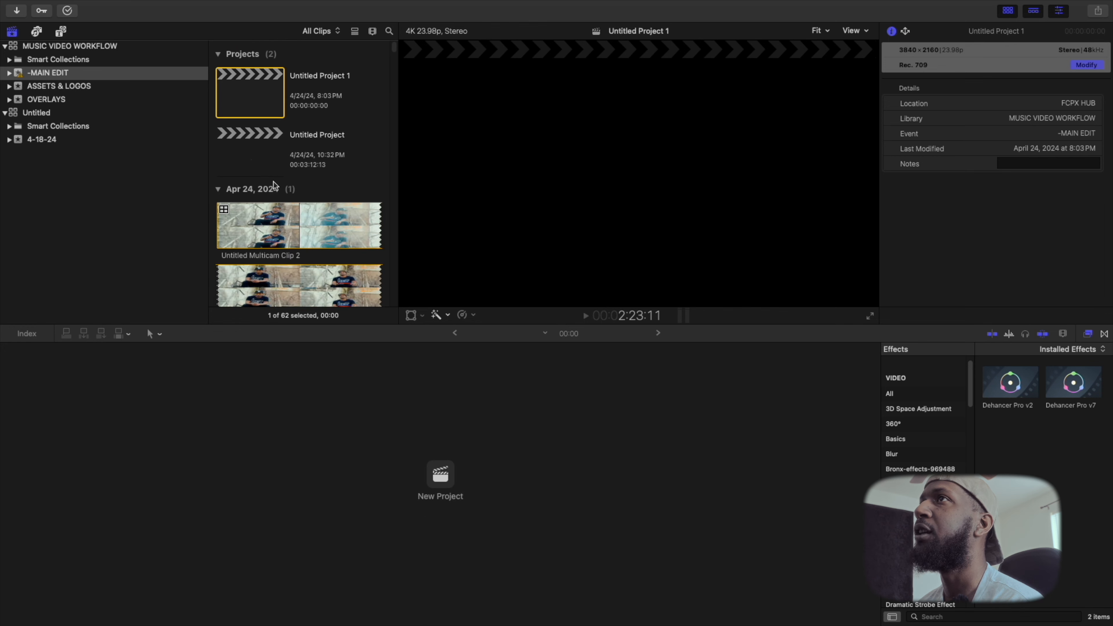
{"action": "double_click", "coordinate": [242, 86]}
{"action": "scroll", "coordinate": [306, 184], "scroll_direction": "down", "scroll_amount": 4}
{"action": "scroll", "coordinate": [315, 198], "scroll_direction": "down", "scroll_amount": 5}
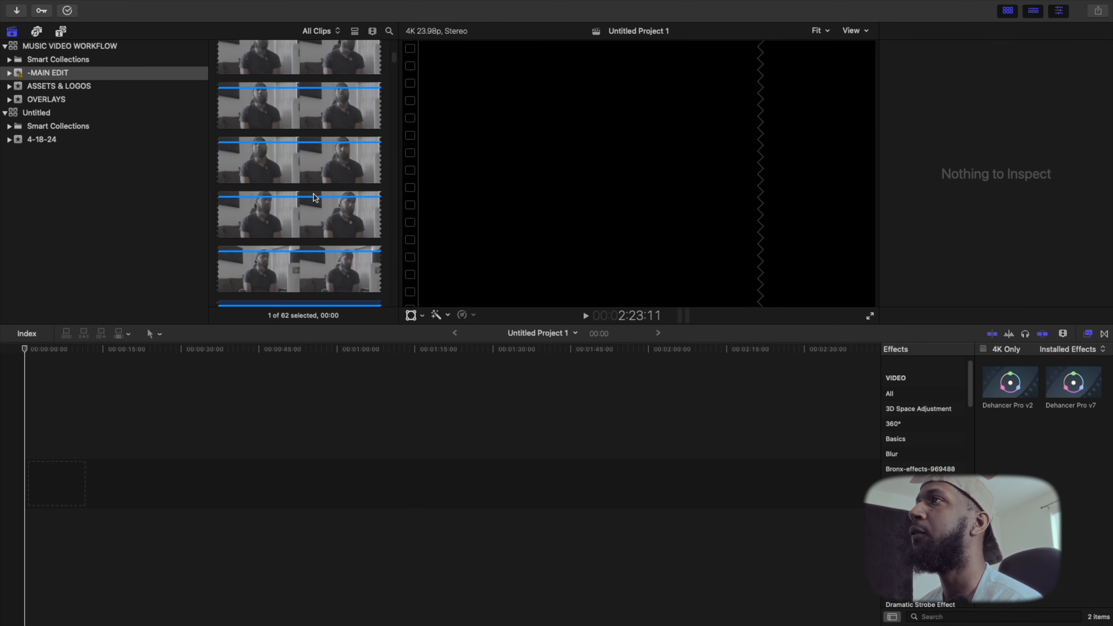
Step: Browse the footage in the first keyword collection of the -MAIN EDIT event and mark a short range in clip C0472
{"action": "left_click", "coordinate": [9, 73]}
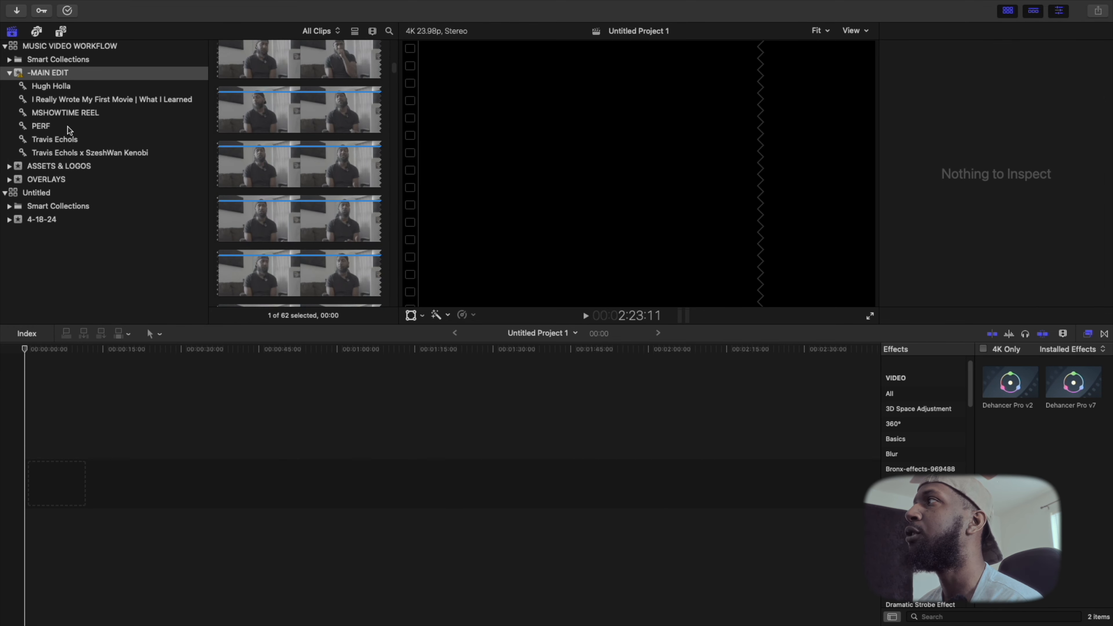
{"action": "left_click", "coordinate": [62, 87]}
{"action": "scroll", "coordinate": [317, 181], "scroll_direction": "down", "scroll_amount": 5}
{"action": "scroll", "coordinate": [321, 183], "scroll_direction": "down", "scroll_amount": 3}
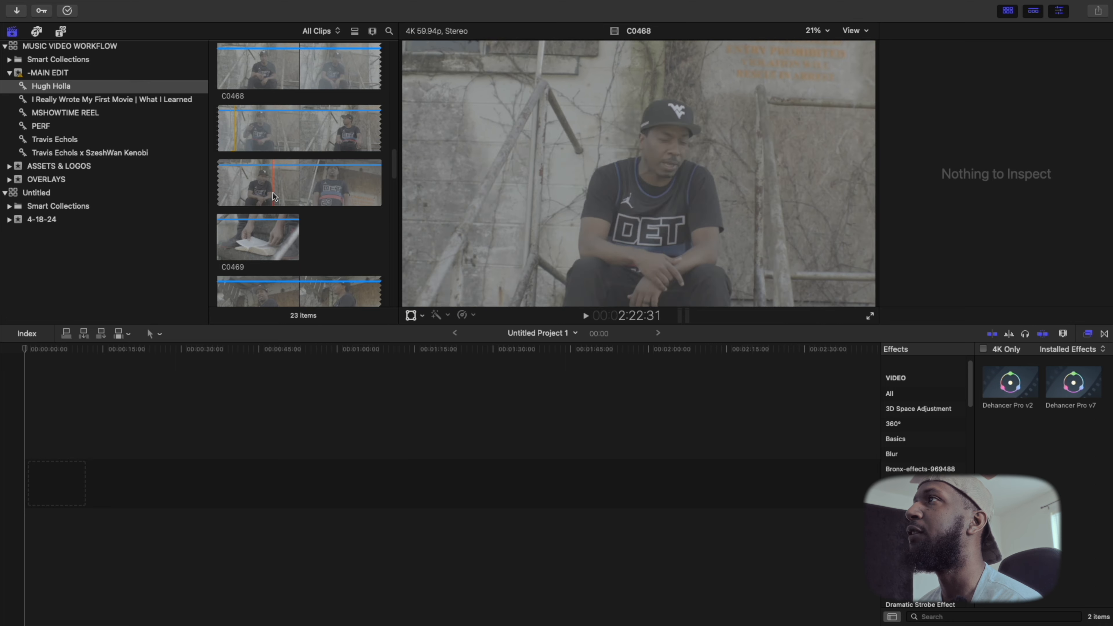
{"action": "scroll", "coordinate": [274, 196], "scroll_direction": "down", "scroll_amount": 6}
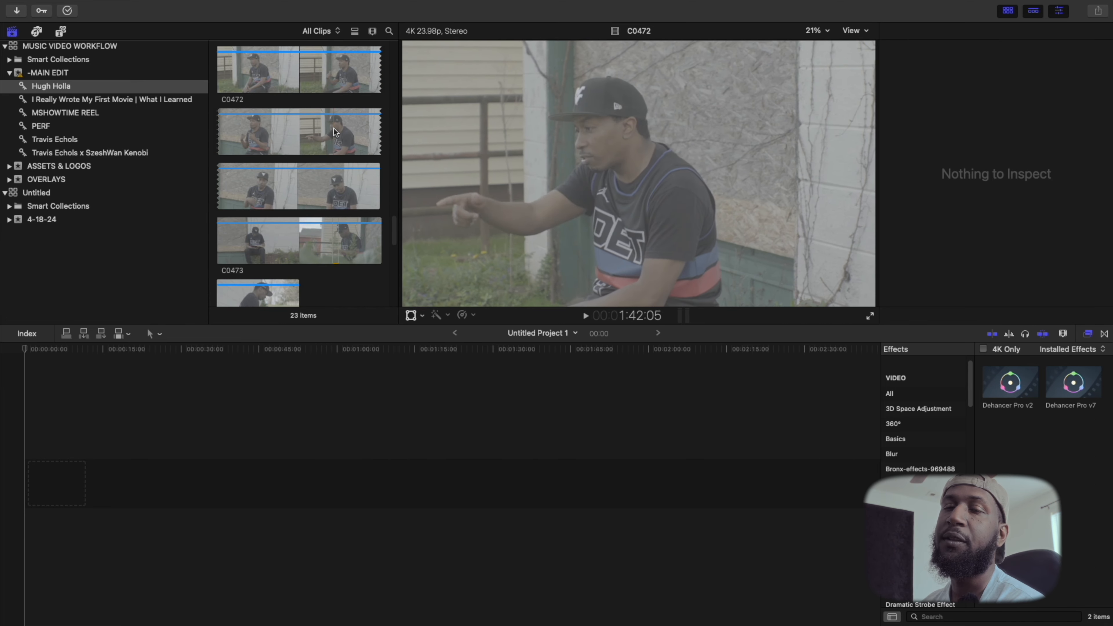
{"action": "left_click_drag", "start_coordinate": [334, 133], "coordinate": [346, 130]}
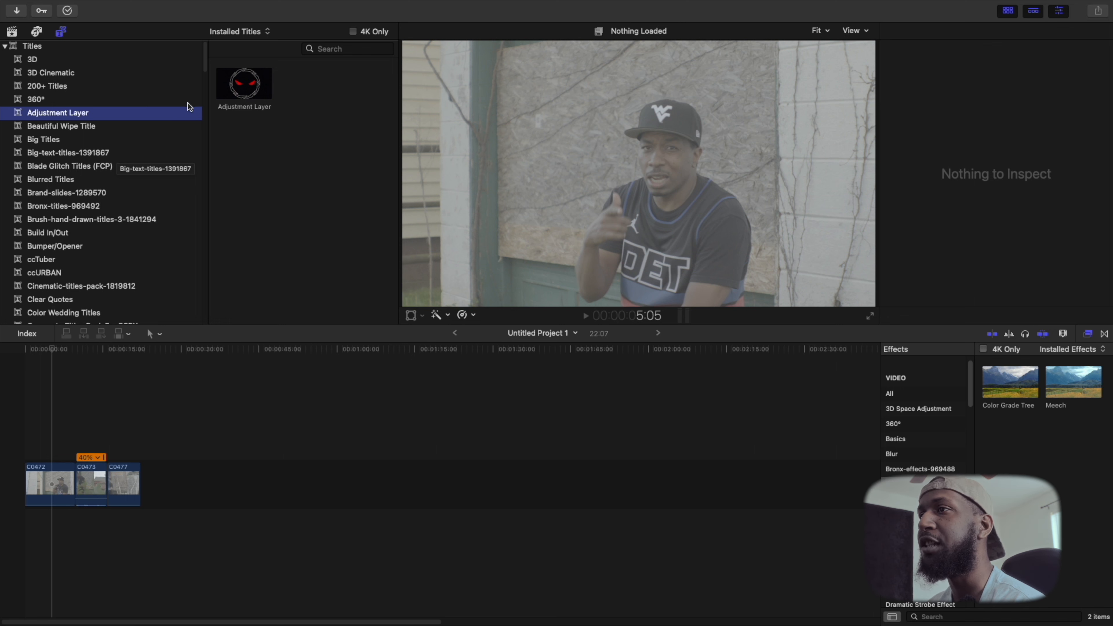
Step: Add an Adjustment Layer title above the clips from the timeline's start and extend it to 28:10, past the last clip
{"action": "left_click_drag", "start_coordinate": [244, 84], "coordinate": [5, 440]}
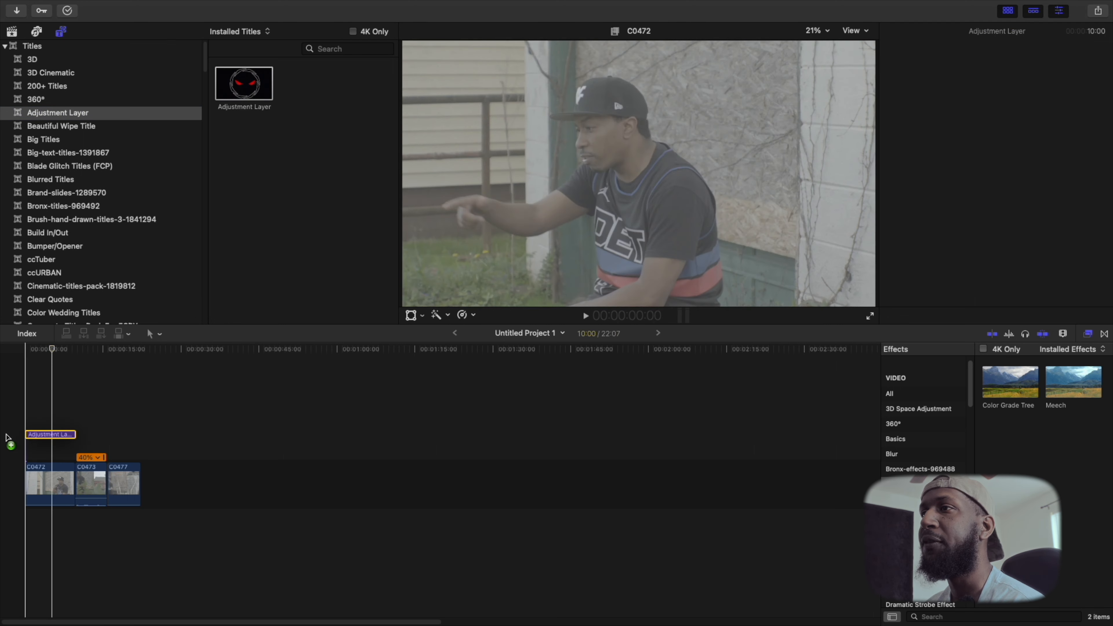
{"action": "left_click_drag", "start_coordinate": [73, 443], "coordinate": [167, 442]}
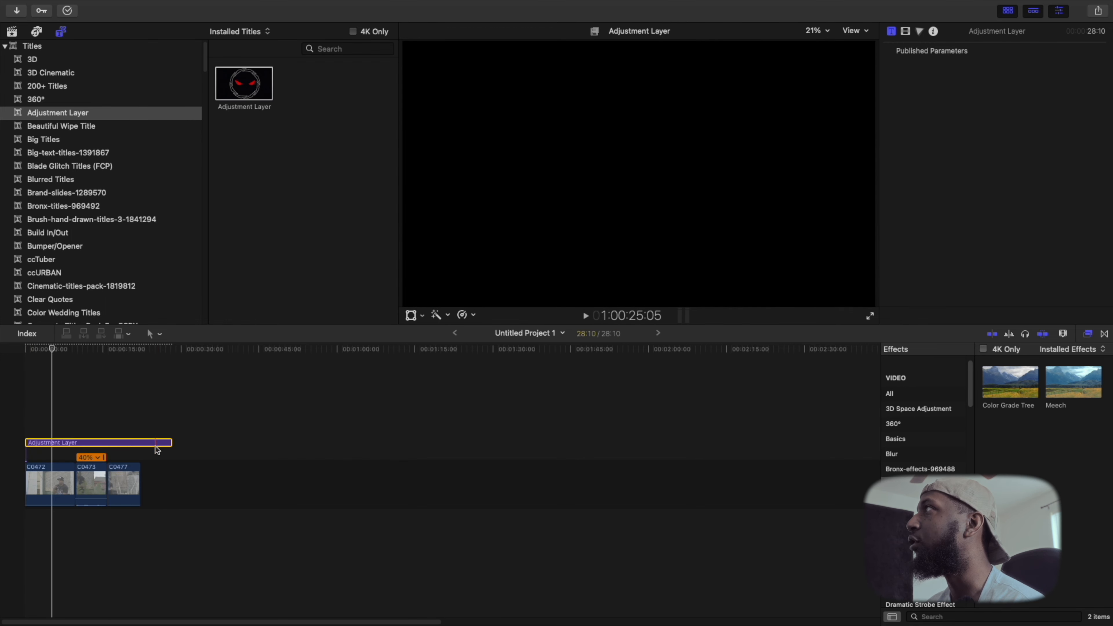
{"action": "left_click", "coordinate": [33, 403]}
{"action": "left_click", "coordinate": [47, 426]}
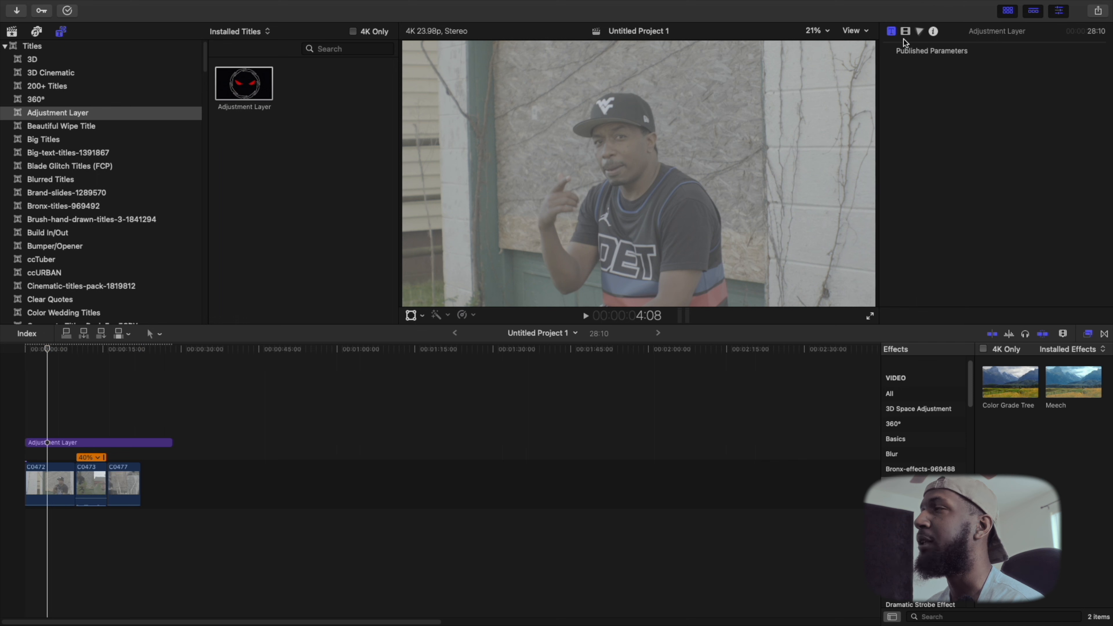
Step: Show the adjustment layer's video properties and delete the layer from the timeline
{"action": "left_click", "coordinate": [905, 31]}
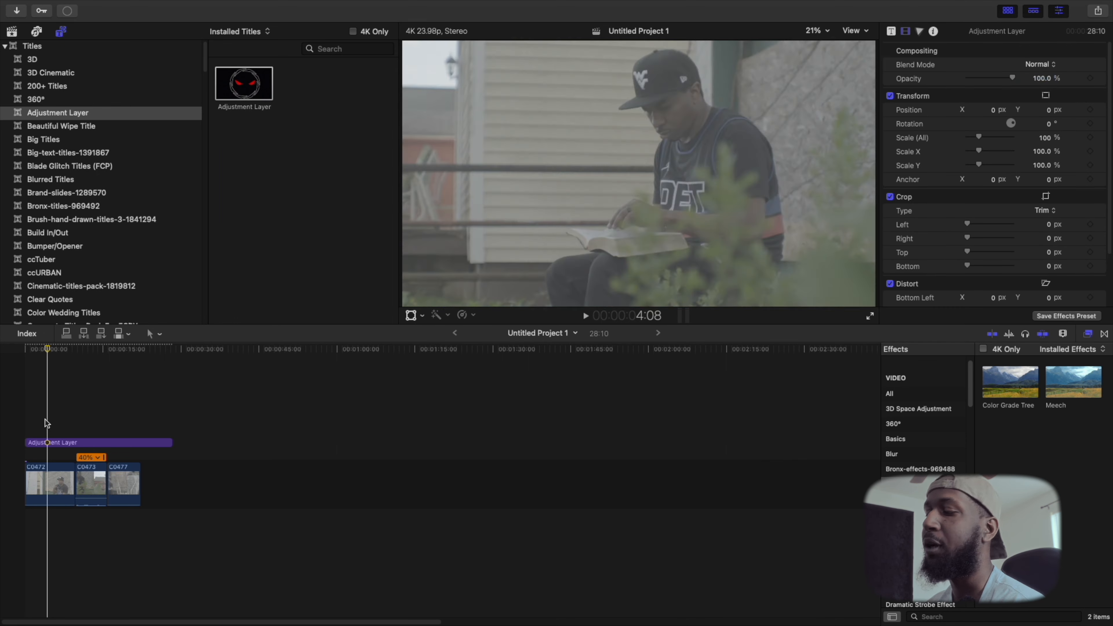
{"action": "left_click", "coordinate": [59, 444]}
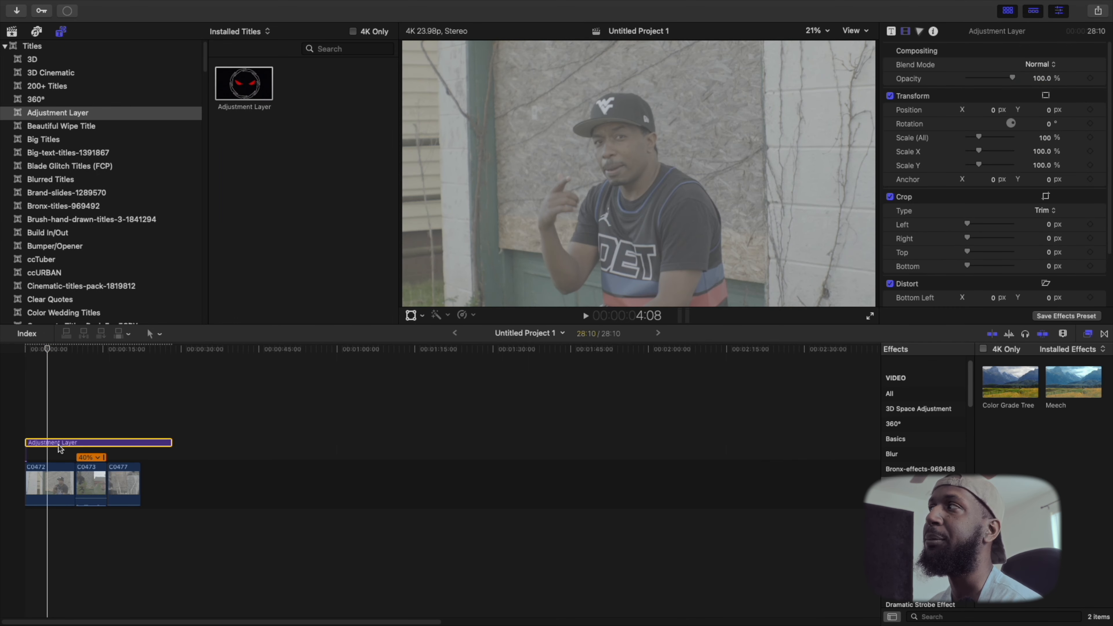
{"action": "key", "text": "Delete"}
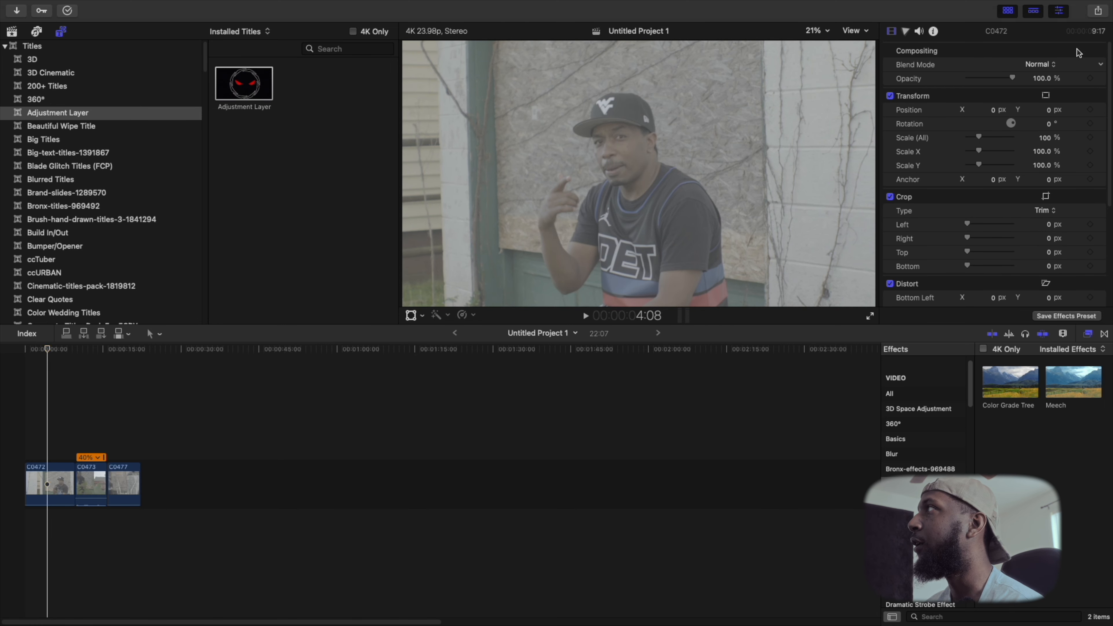
Step: Show the color correction controls for clip C0472 and display the video scopes beside the viewer
{"action": "left_click", "coordinate": [906, 32]}
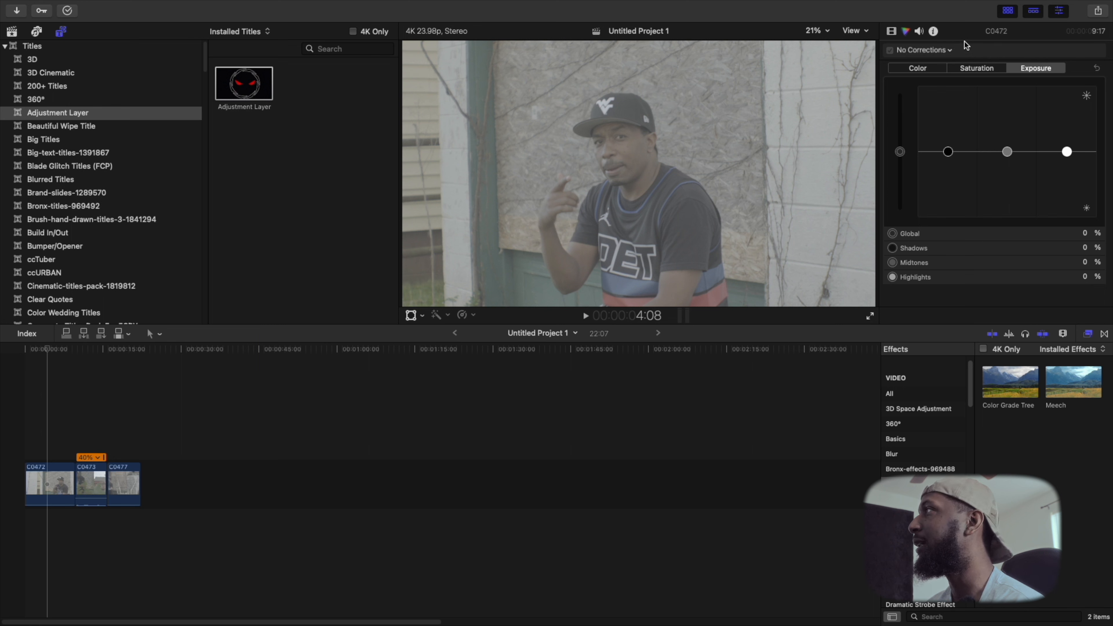
{"action": "left_click", "coordinate": [862, 30]}
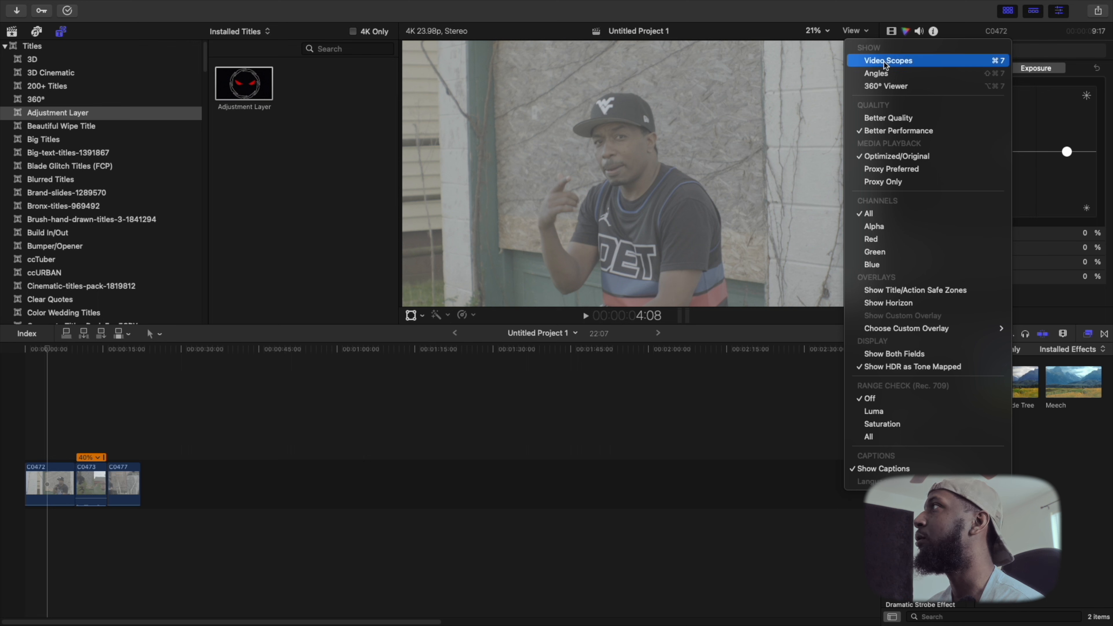
{"action": "left_click", "coordinate": [900, 17]}
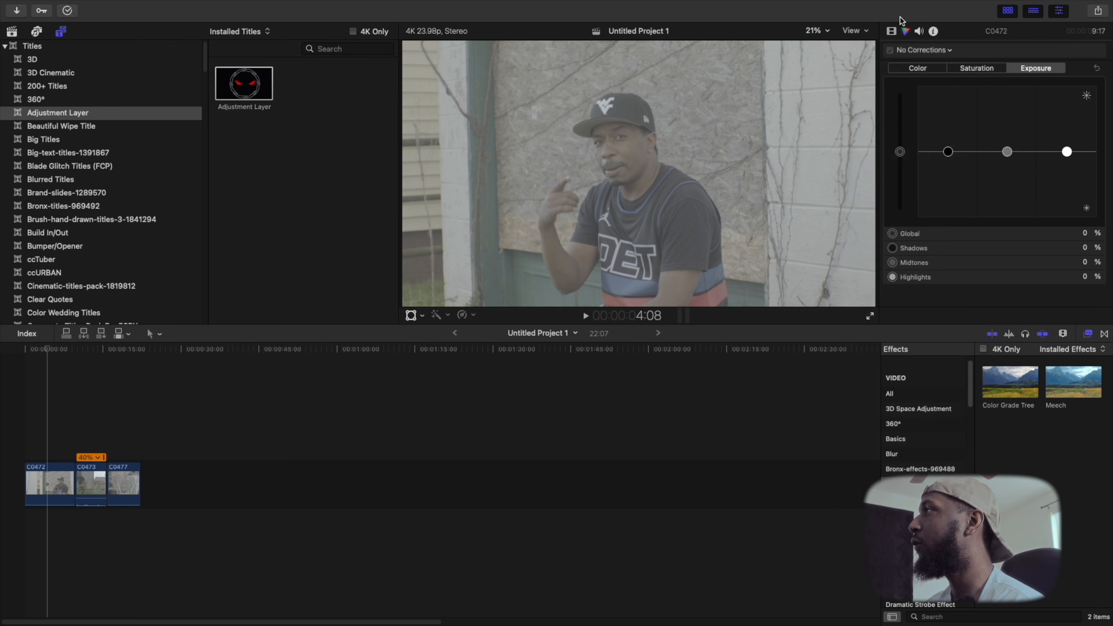
{"action": "left_click", "coordinate": [861, 34]}
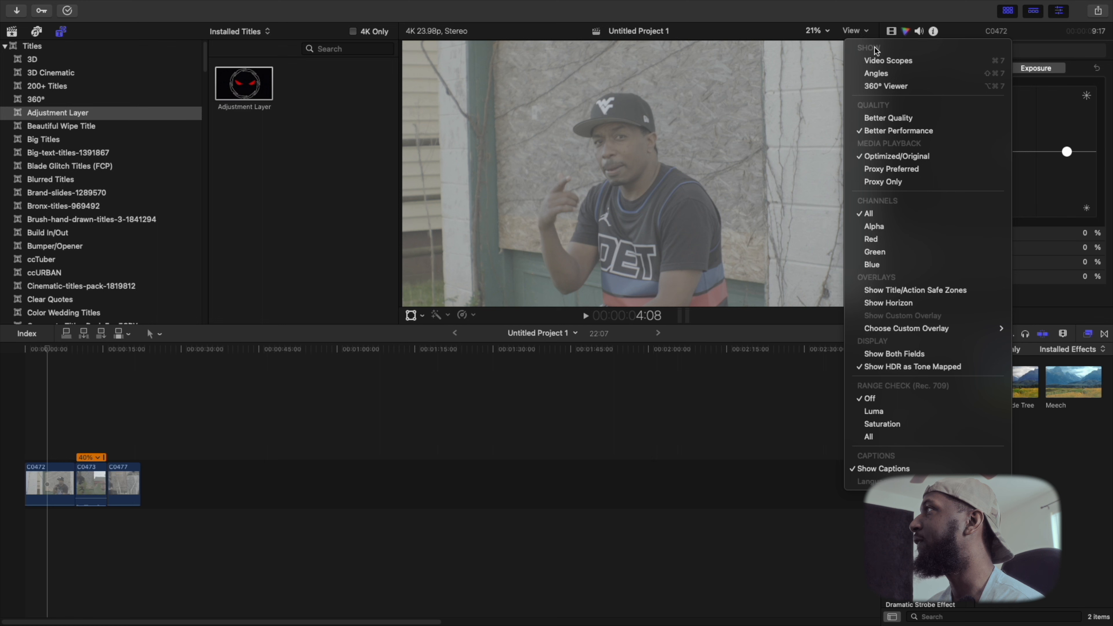
{"action": "left_click", "coordinate": [911, 66]}
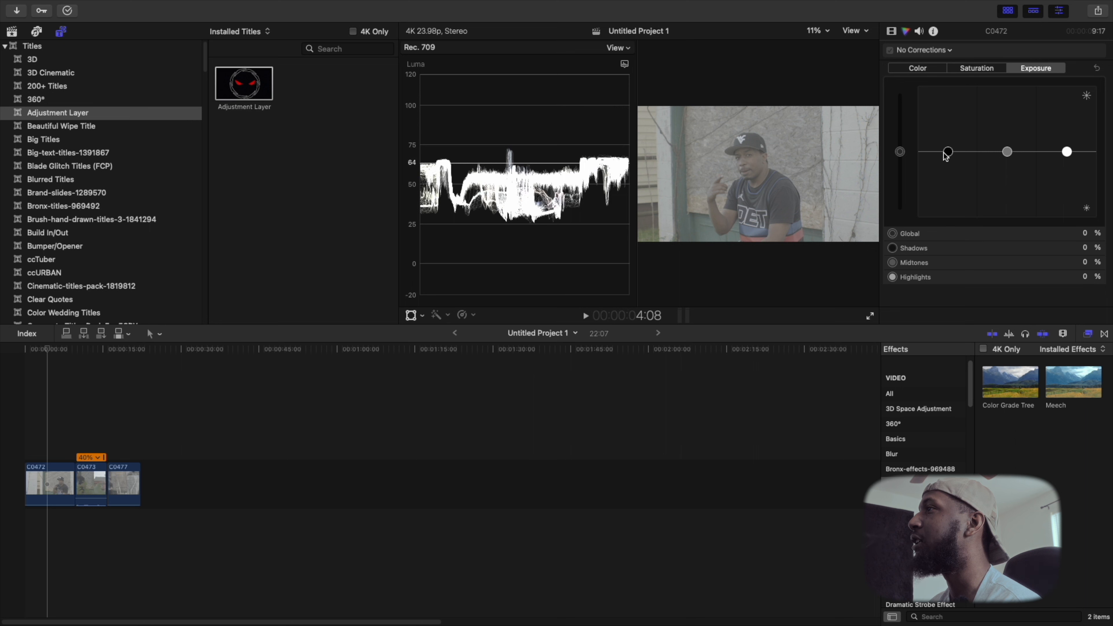
Step: Lower the shadows exposure of clip C0472 to -50% with a Color Board correction
{"action": "left_click_drag", "start_coordinate": [947, 154], "coordinate": [951, 226]}
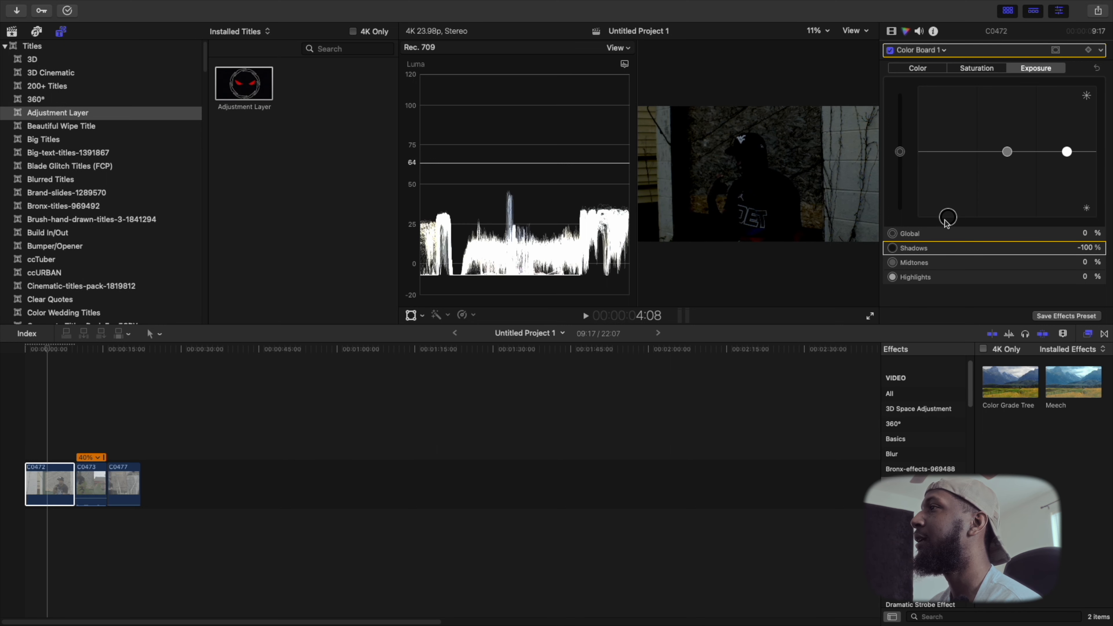
{"action": "left_click_drag", "start_coordinate": [948, 228], "coordinate": [948, 196]}
Step: Hide the browser to enlarge the scope and viewer, and set the scope to Waveform
{"action": "left_click", "coordinate": [1008, 11]}
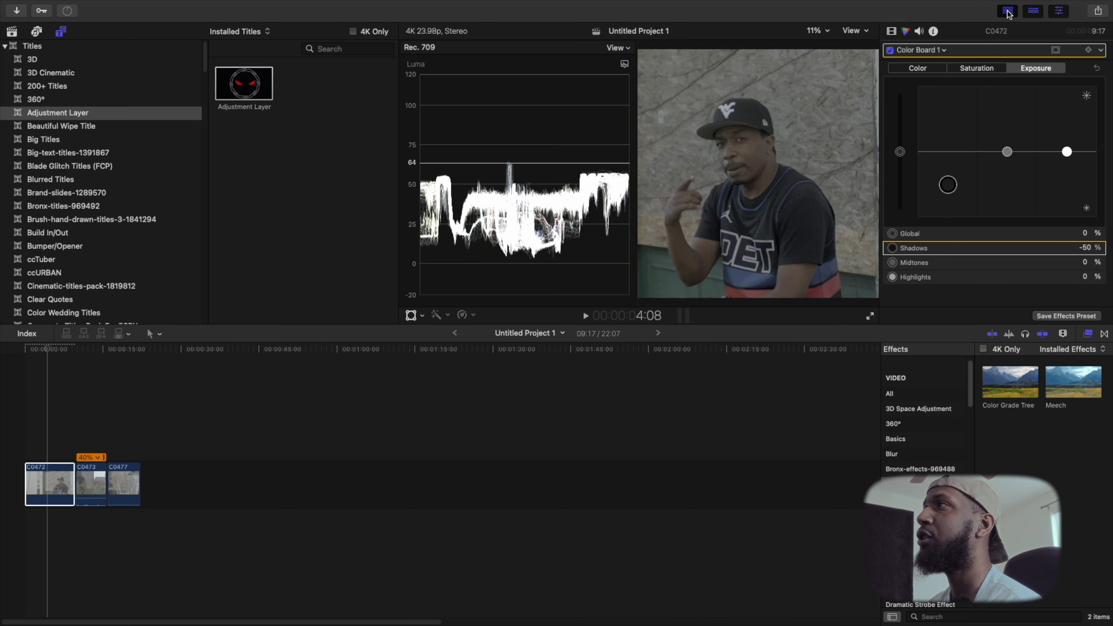
{"action": "left_click", "coordinate": [417, 48]}
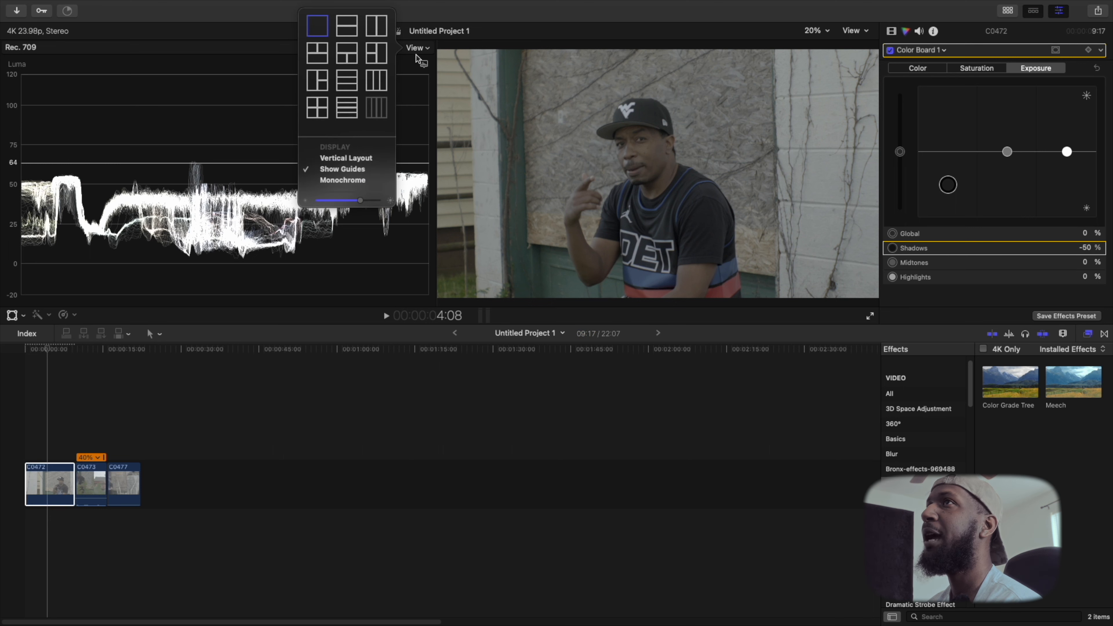
{"action": "left_click", "coordinate": [417, 54]}
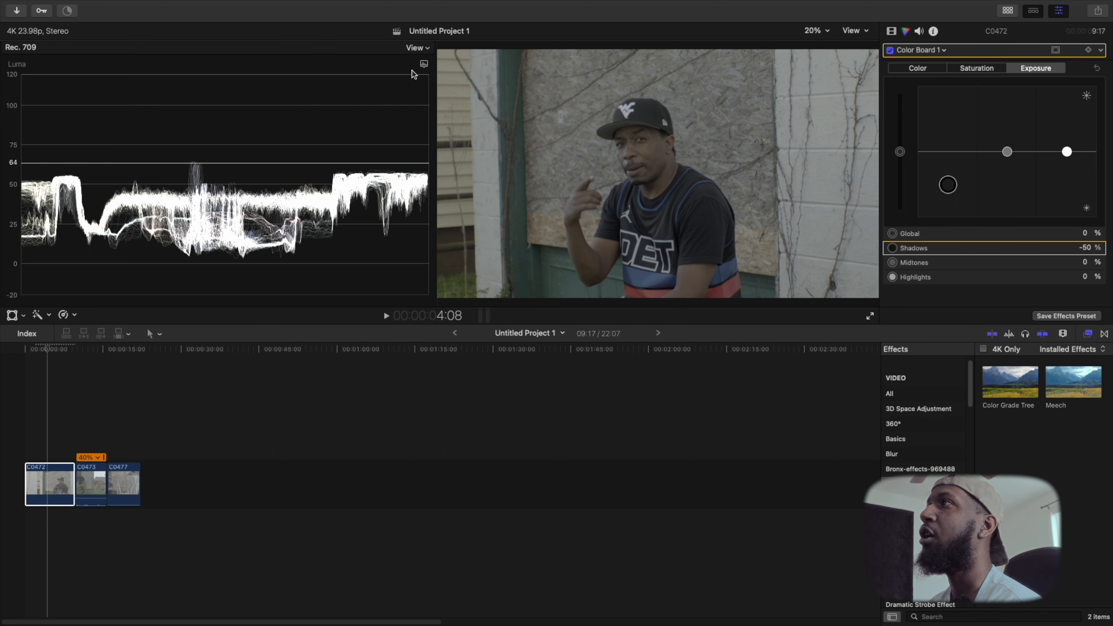
{"action": "left_click", "coordinate": [423, 65]}
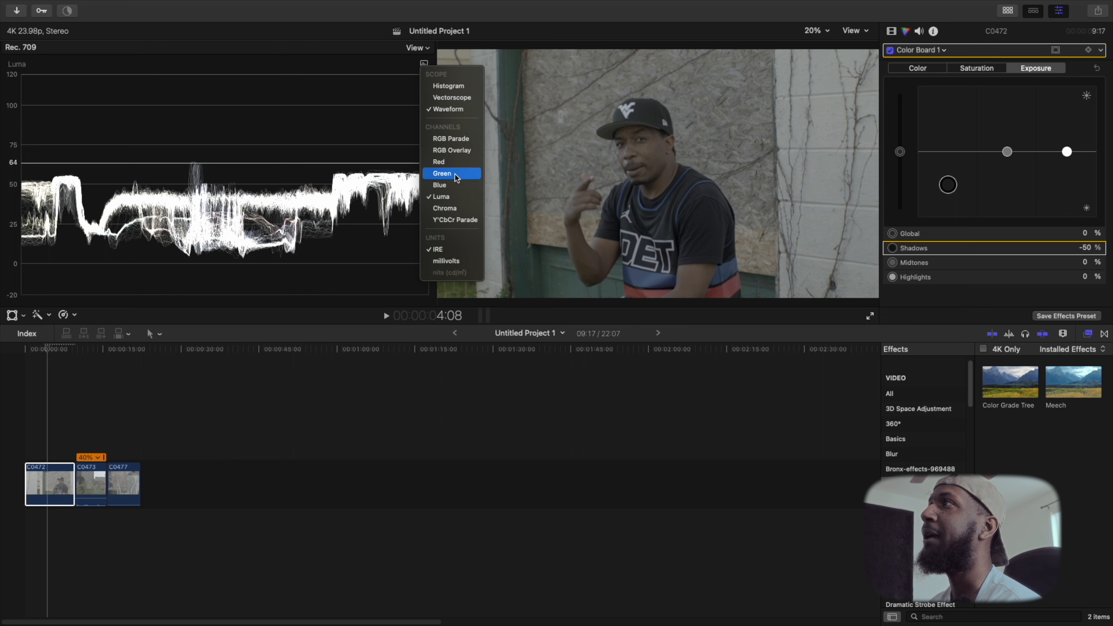
{"action": "left_click", "coordinate": [450, 113]}
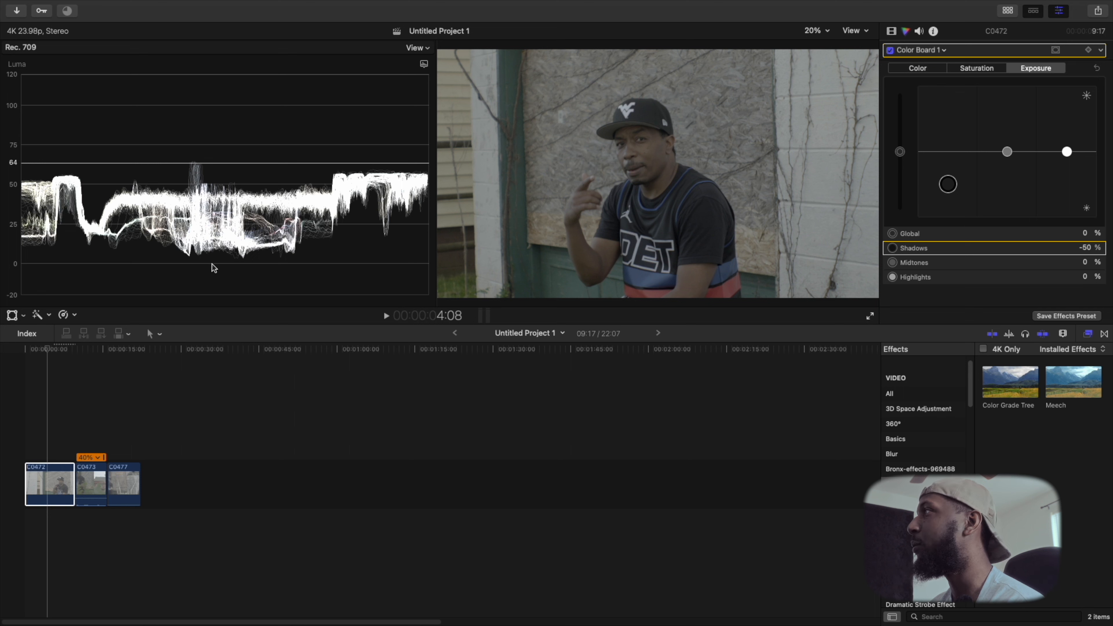
Step: Adjust the exposure of clip C0472 against the luma waveform, with shadows at -70% and highlights at 72%
{"action": "left_click_drag", "start_coordinate": [957, 191], "coordinate": [957, 195]}
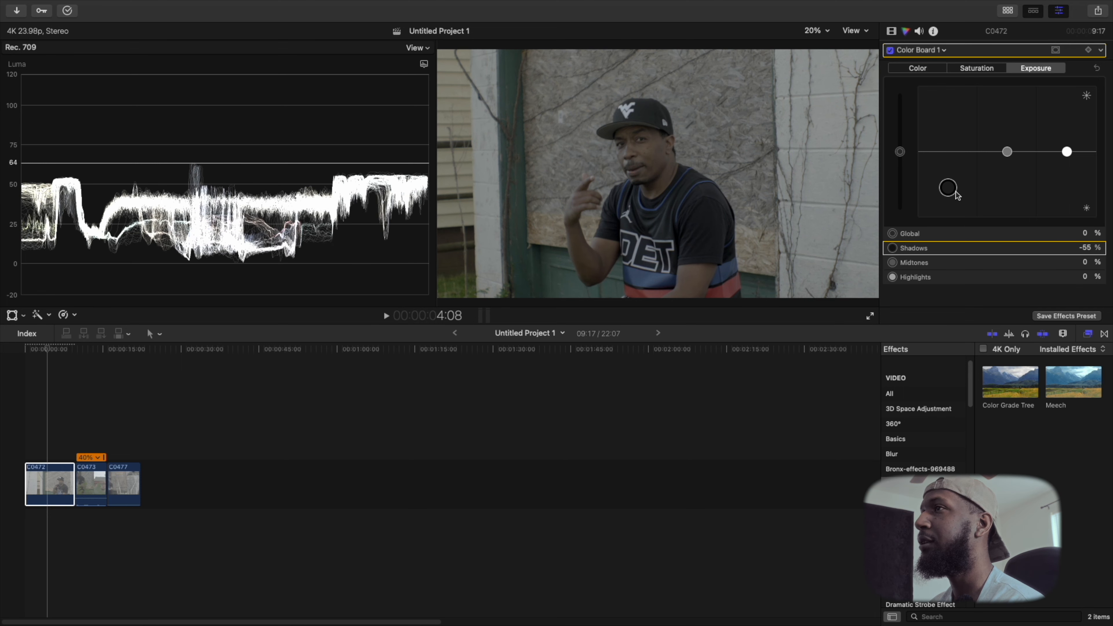
{"action": "left_click_drag", "start_coordinate": [956, 195], "coordinate": [956, 193]}
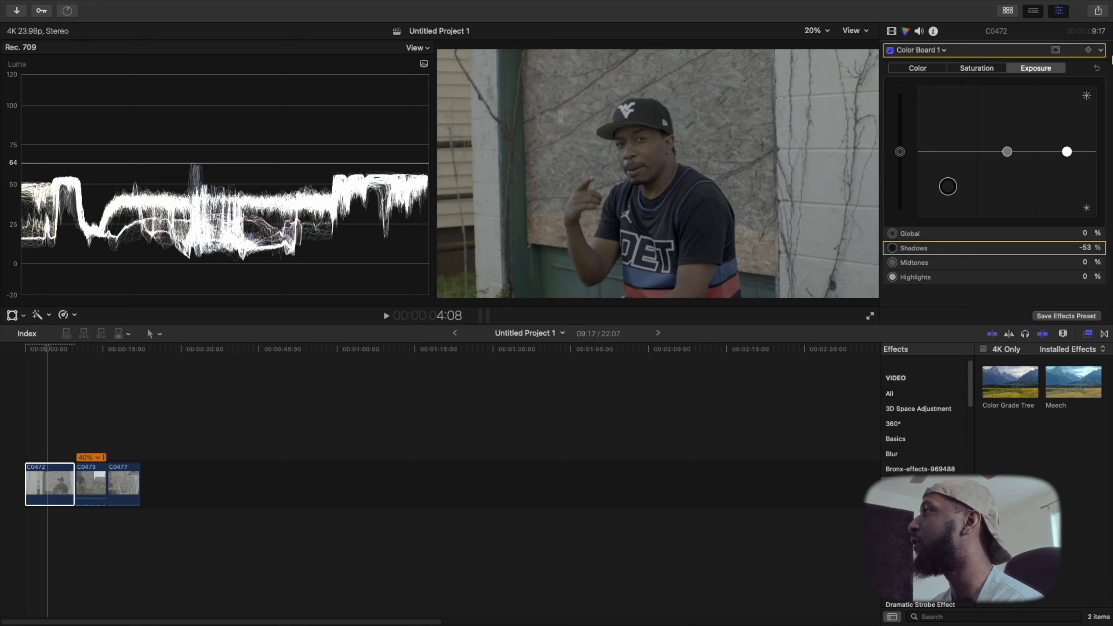
{"action": "left_click", "coordinate": [1067, 152]}
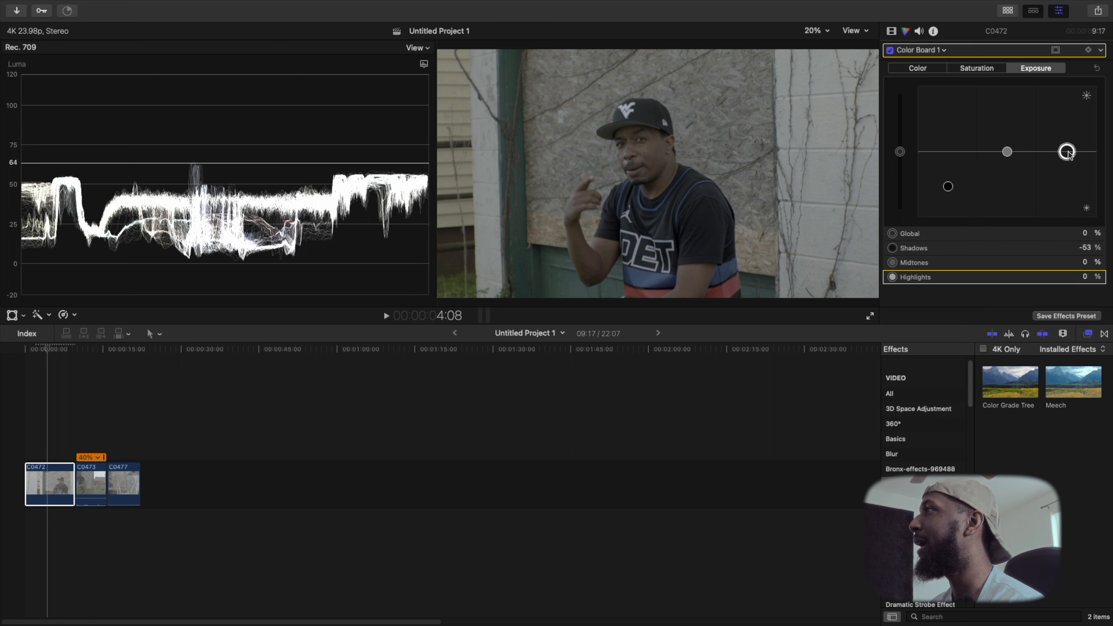
{"action": "left_click_drag", "start_coordinate": [1068, 152], "coordinate": [1067, 106]}
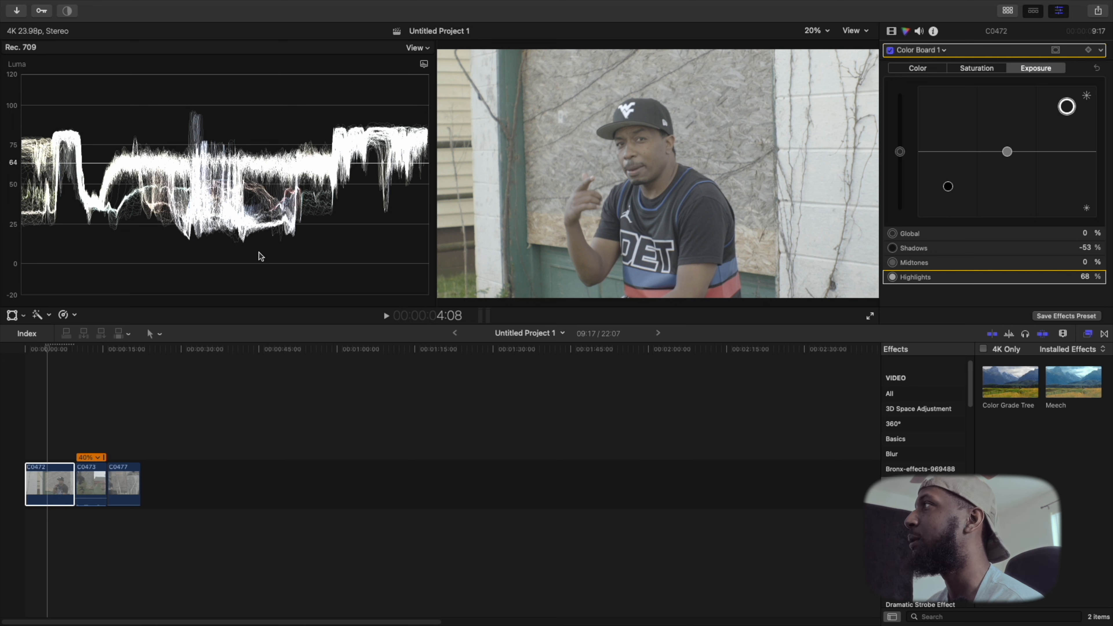
{"action": "left_click_drag", "start_coordinate": [948, 186], "coordinate": [949, 202]}
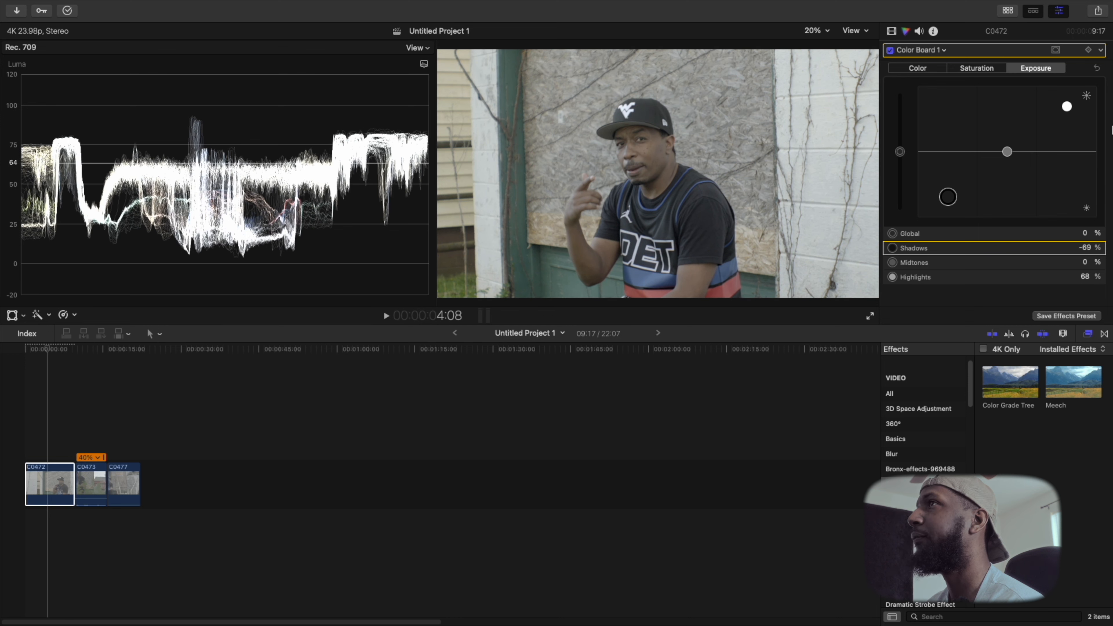
{"action": "left_click_drag", "start_coordinate": [1066, 107], "coordinate": [1068, 104]}
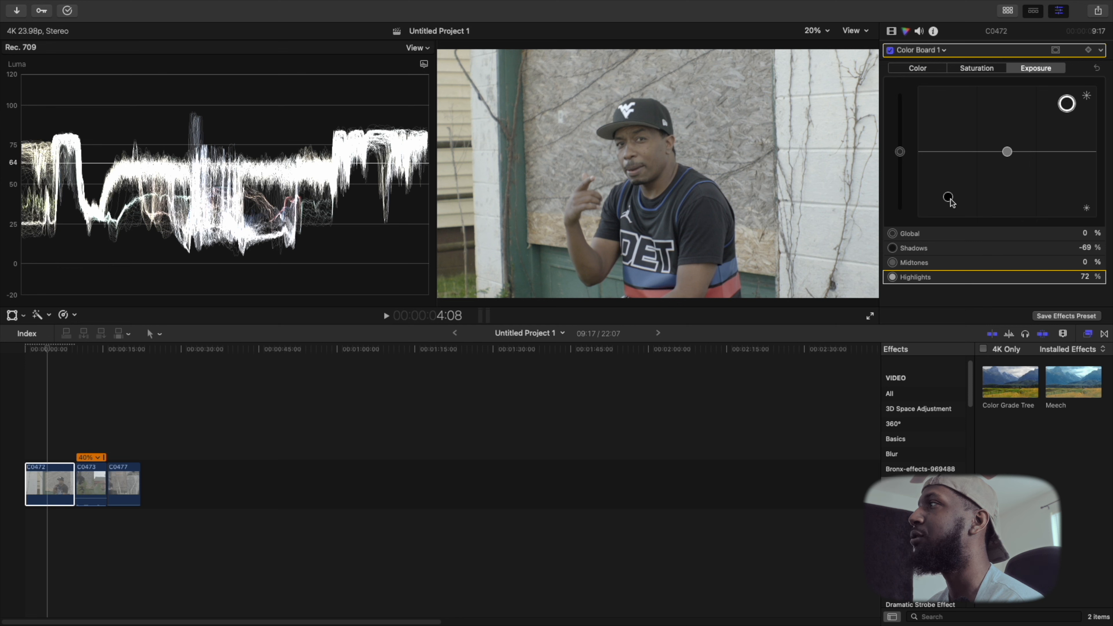
{"action": "left_click_drag", "start_coordinate": [949, 201], "coordinate": [950, 202]}
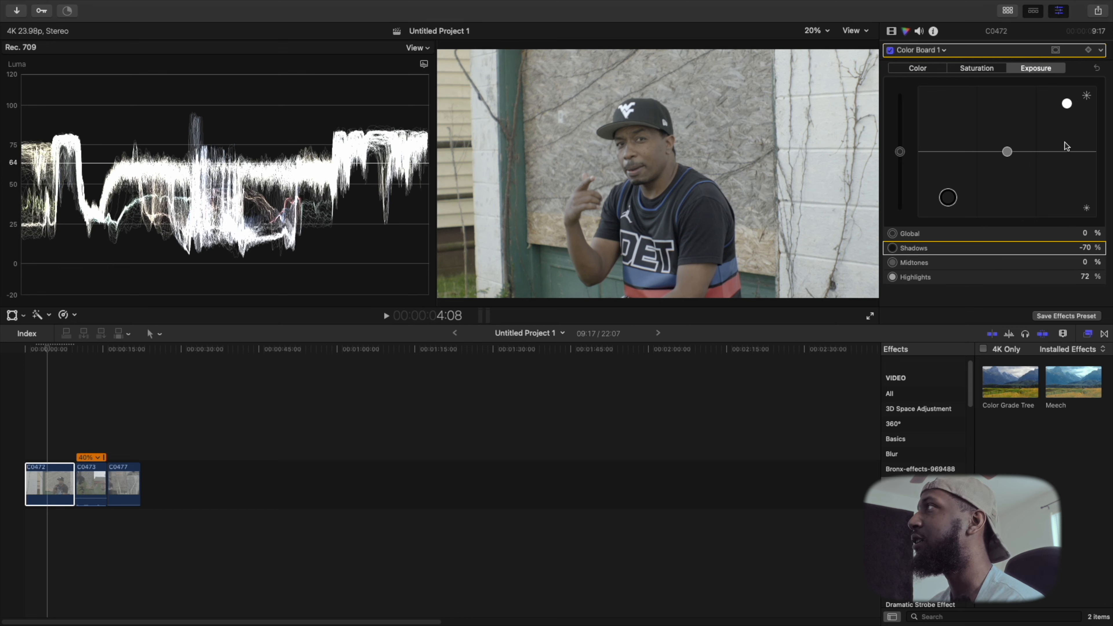
Step: Add a Color Curves correction, place three evenly spaced control points on the luma curve and lower the darkest of them slightly
{"action": "left_click", "coordinate": [939, 57]}
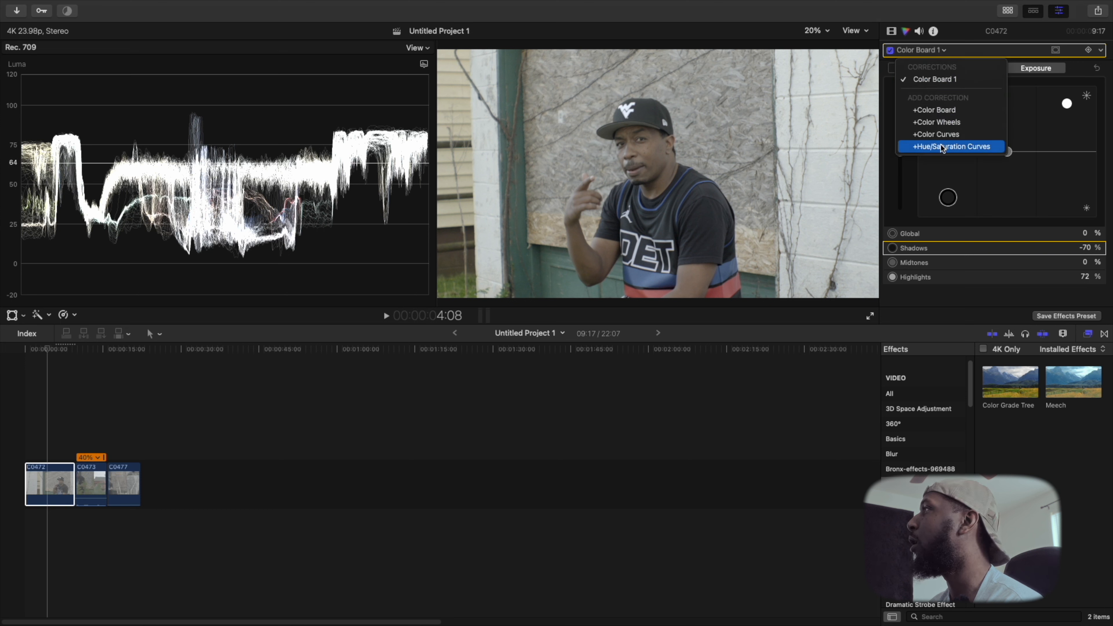
{"action": "left_click", "coordinate": [942, 135]}
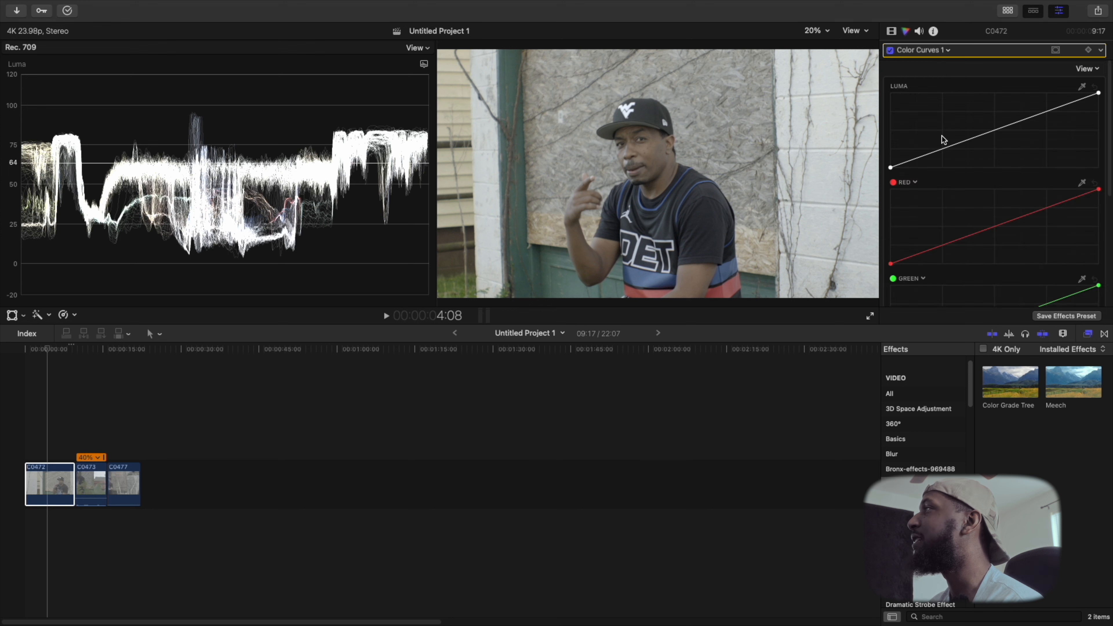
{"action": "left_click", "coordinate": [994, 131]}
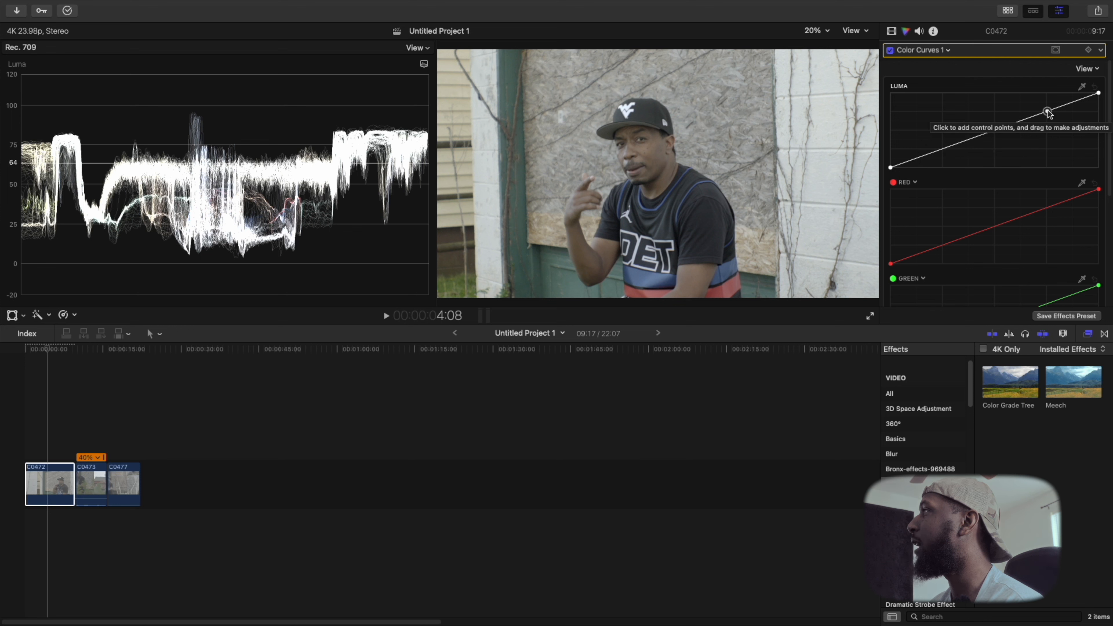
{"action": "left_click", "coordinate": [943, 150]}
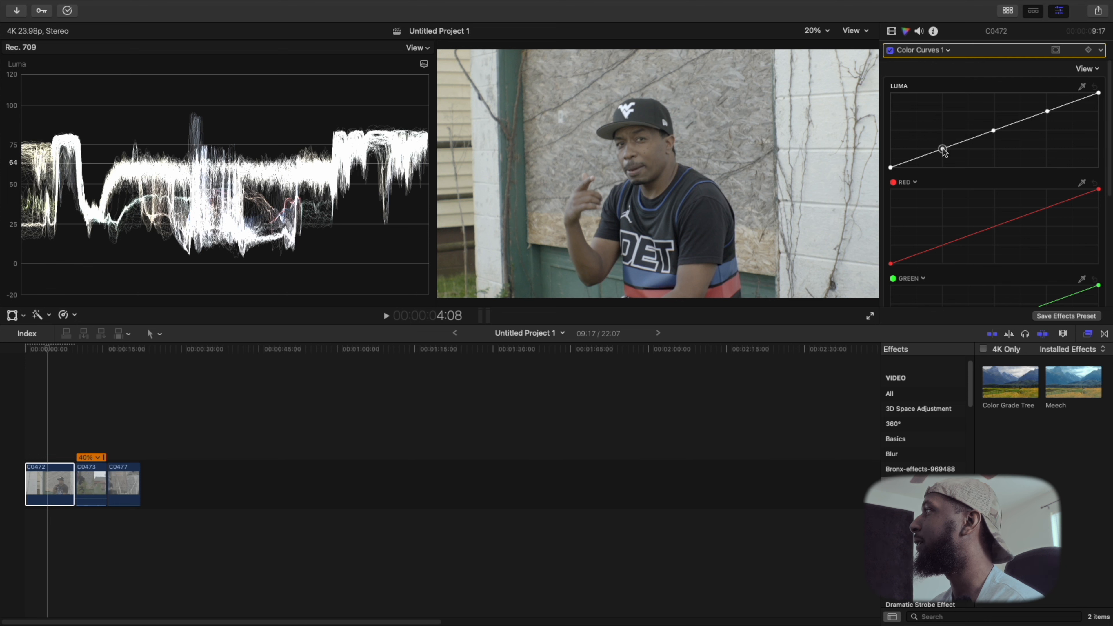
{"action": "left_click_drag", "start_coordinate": [942, 149], "coordinate": [944, 151]}
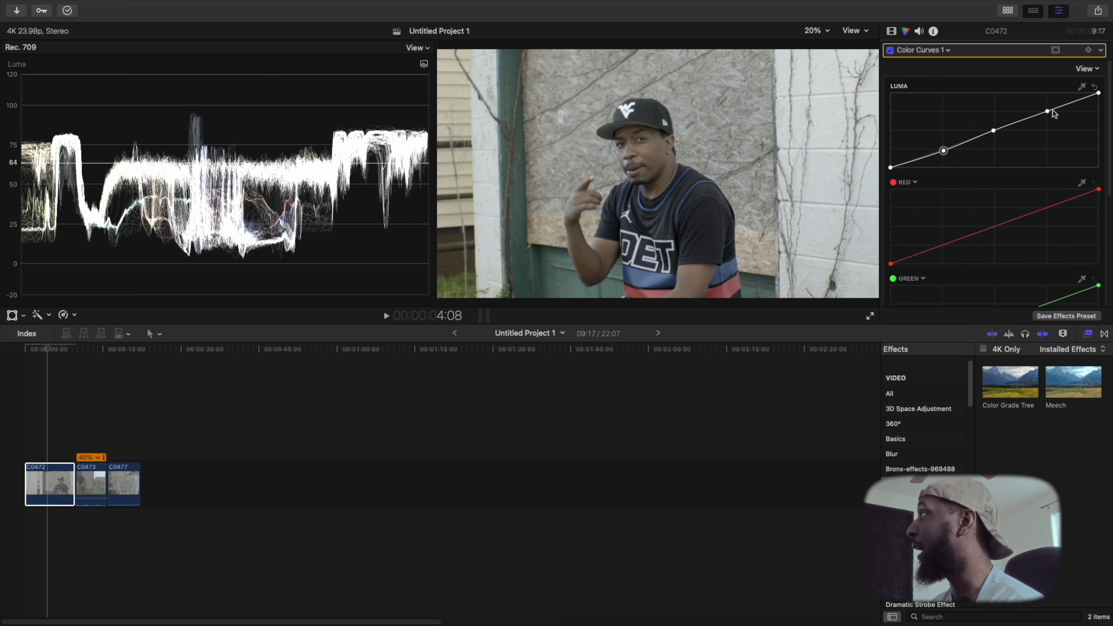
Step: Shape the luma curve into a gentle S by slightly lowering the shadow control point and raising the highlight control point
{"action": "left_click_drag", "start_coordinate": [1046, 112], "coordinate": [1045, 110]}
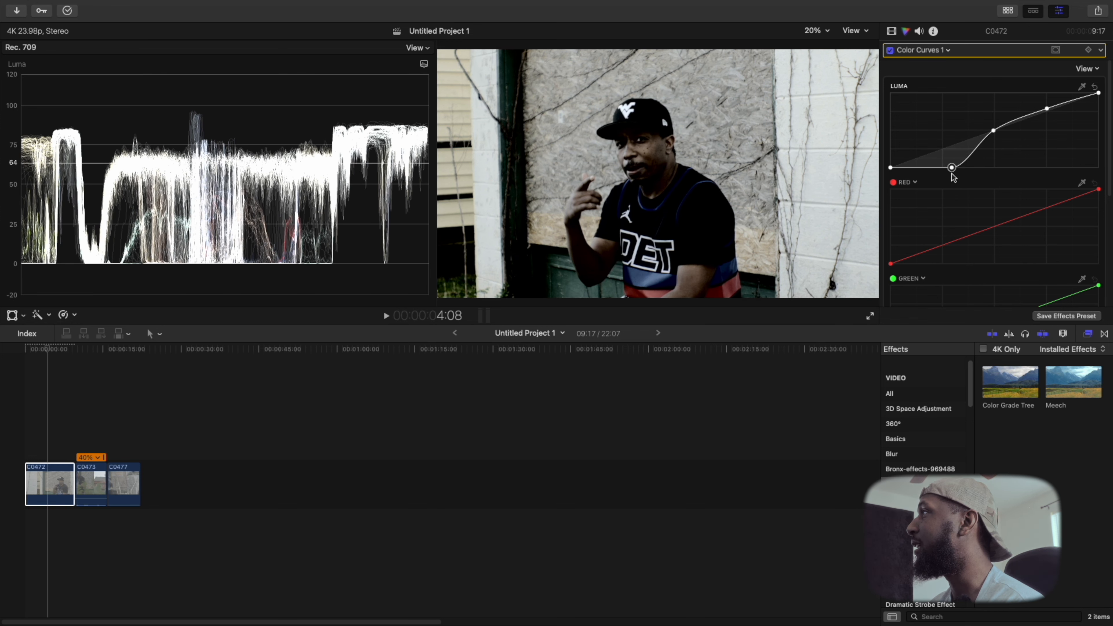
{"action": "left_click_drag", "start_coordinate": [952, 168], "coordinate": [943, 155]}
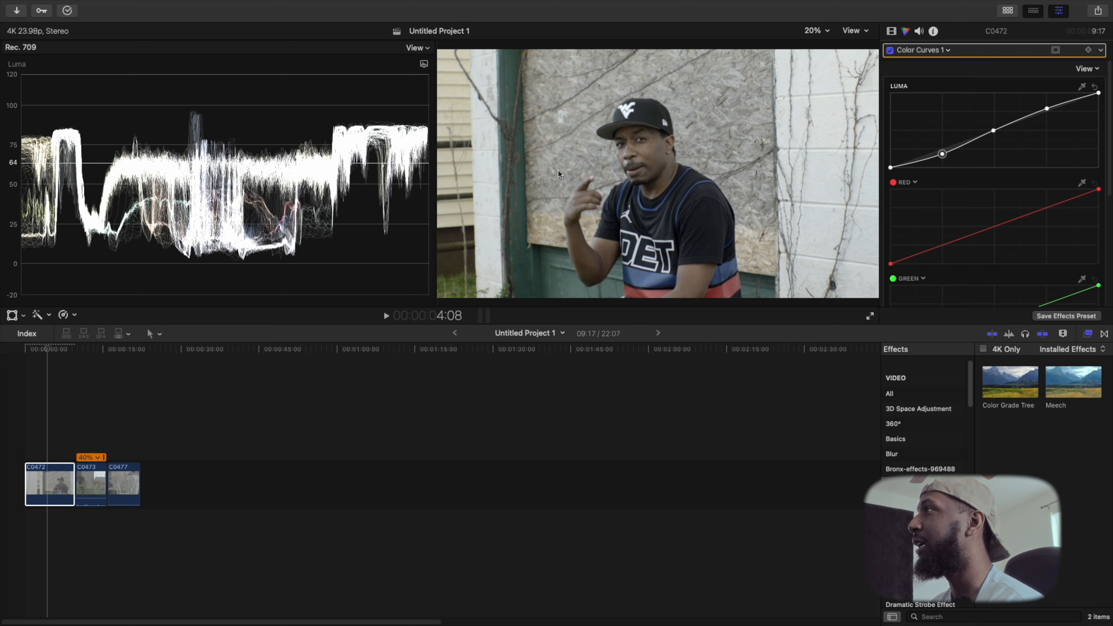
{"action": "left_click", "coordinate": [1047, 109]}
{"action": "left_click_drag", "start_coordinate": [1046, 113], "coordinate": [1045, 111]}
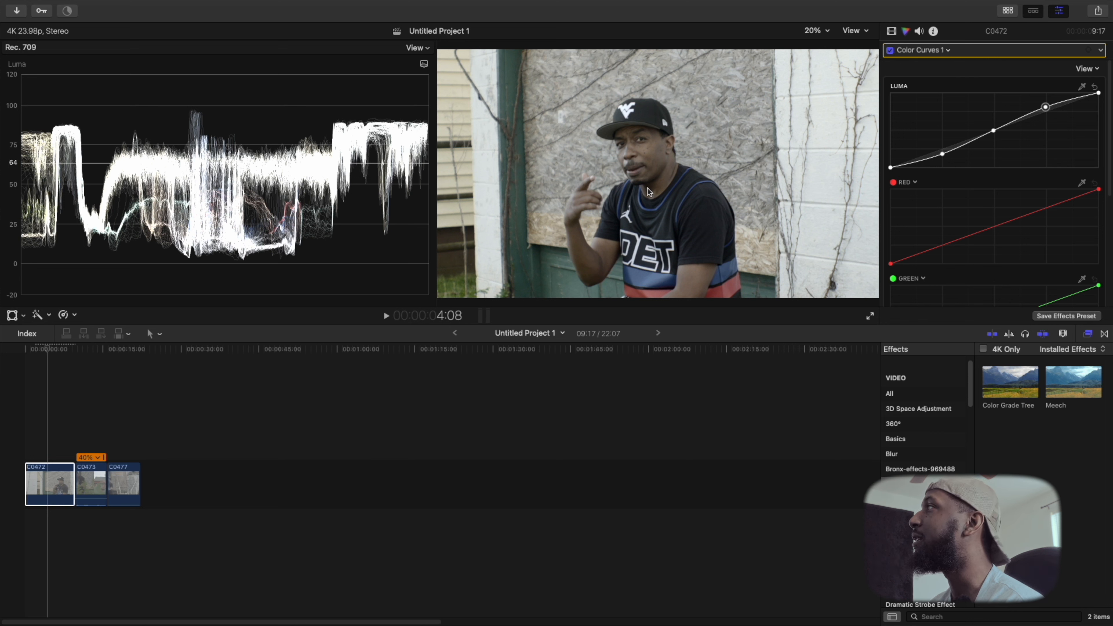
Step: Add a Color Wheels correction to clip C0472, test its temperature at 2500 and 10000, and set it to 5000
{"action": "left_click", "coordinate": [943, 50]}
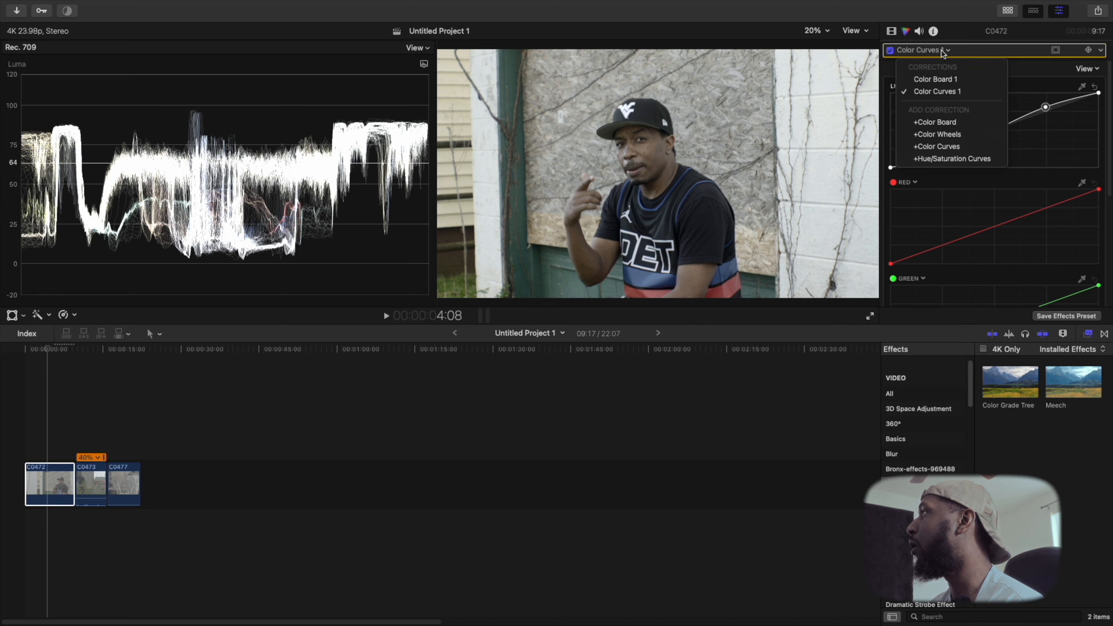
{"action": "left_click", "coordinate": [940, 134]}
{"action": "scroll", "coordinate": [996, 175], "scroll_direction": "down", "scroll_amount": 5}
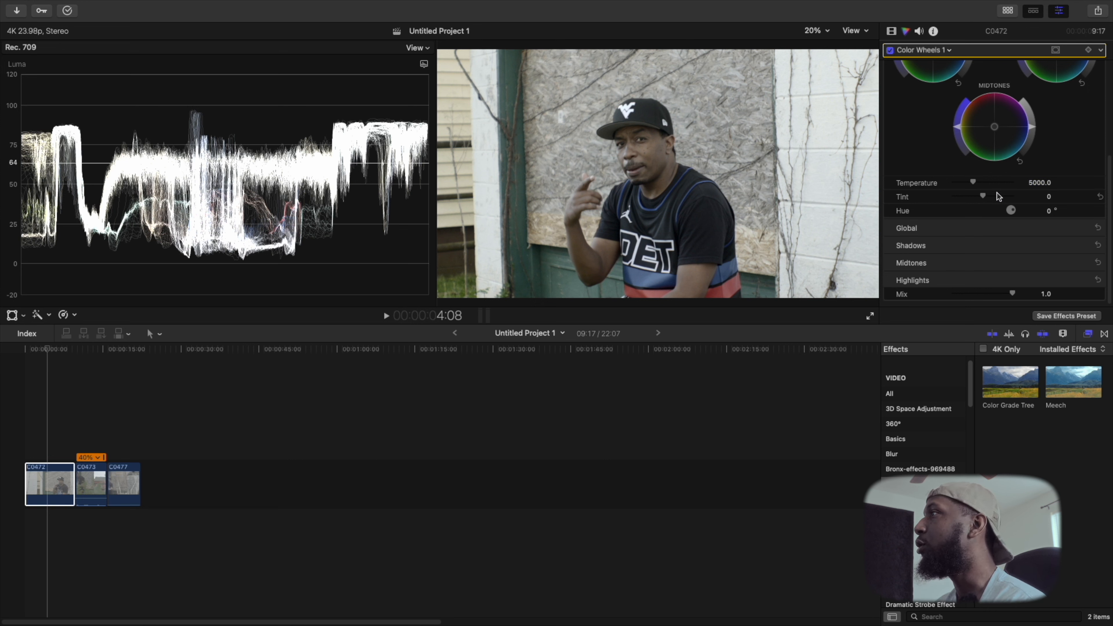
{"action": "left_click_drag", "start_coordinate": [972, 181], "coordinate": [950, 198]}
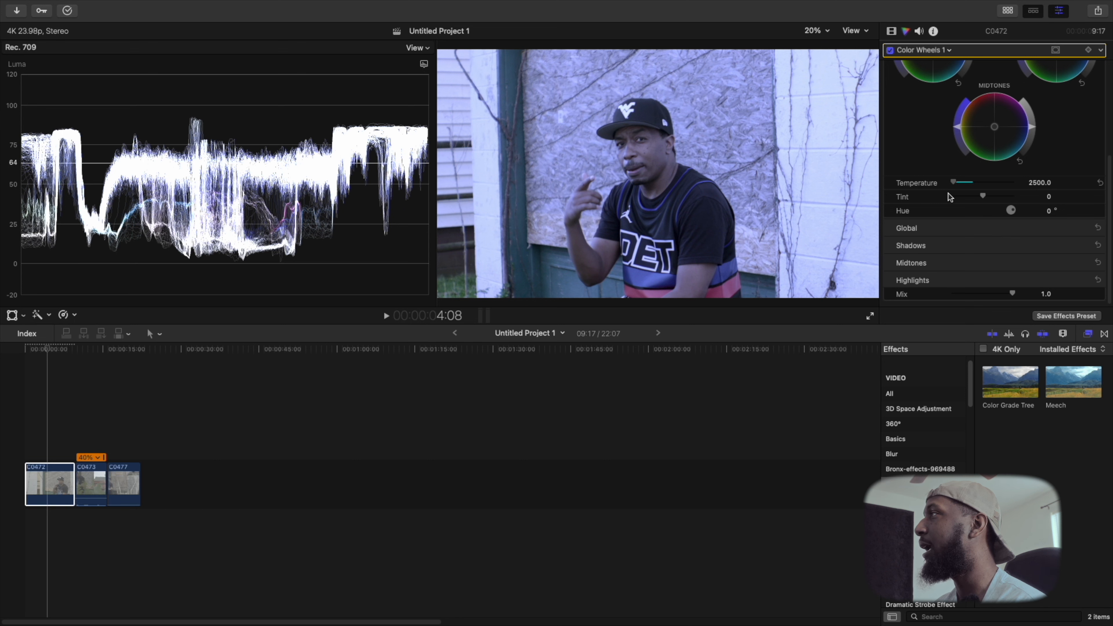
{"action": "left_click_drag", "start_coordinate": [949, 197], "coordinate": [1092, 169]}
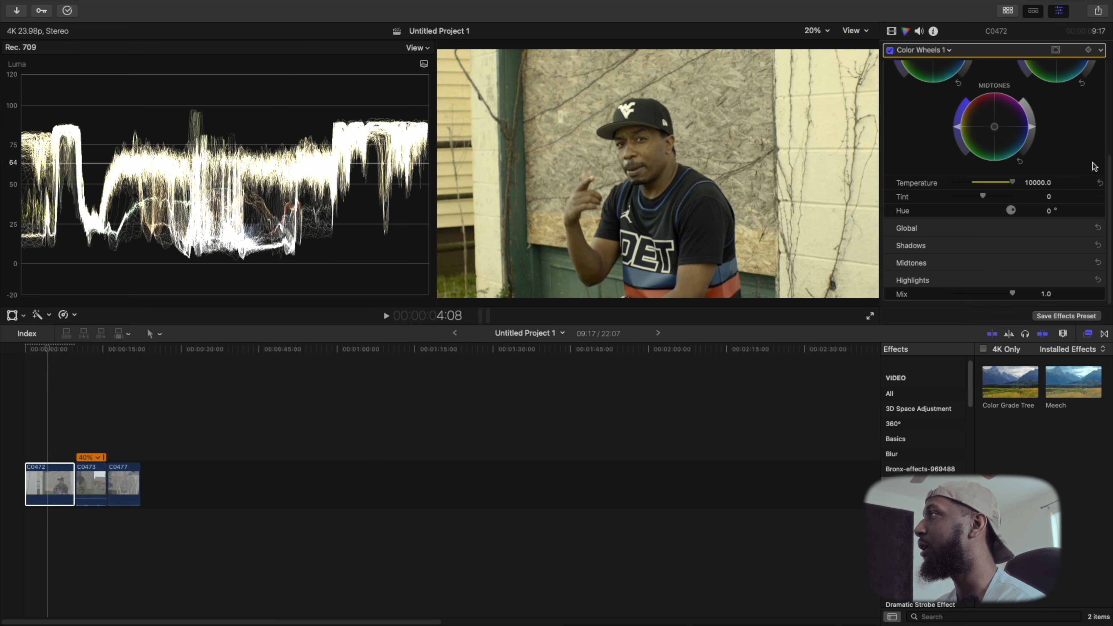
{"action": "left_click_drag", "start_coordinate": [1013, 184], "coordinate": [974, 187]}
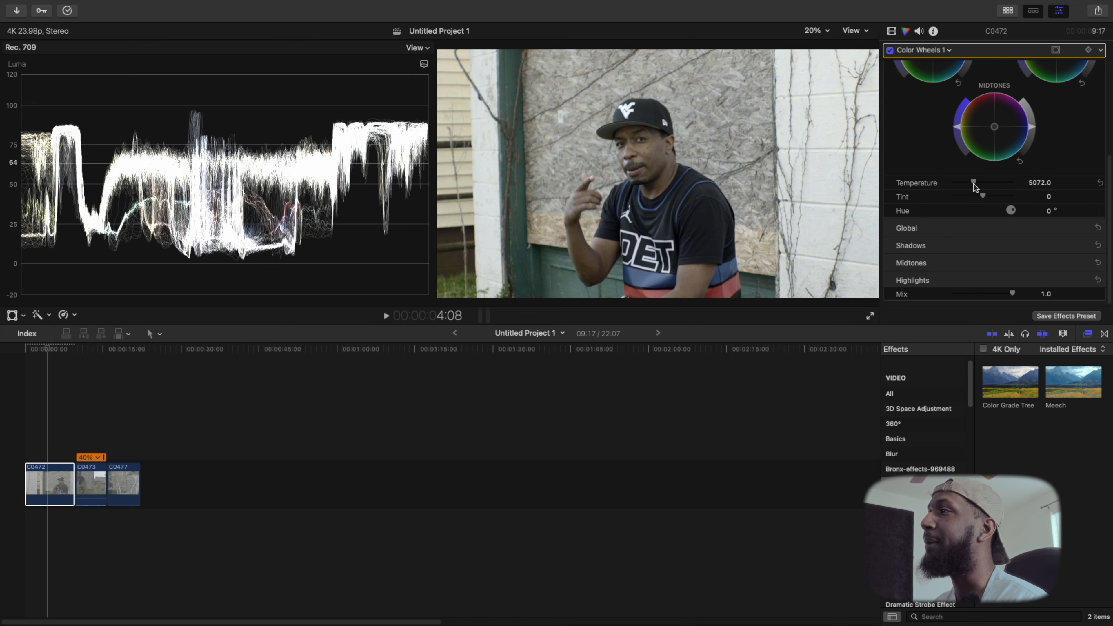
{"action": "left_click_drag", "start_coordinate": [974, 185], "coordinate": [972, 185]}
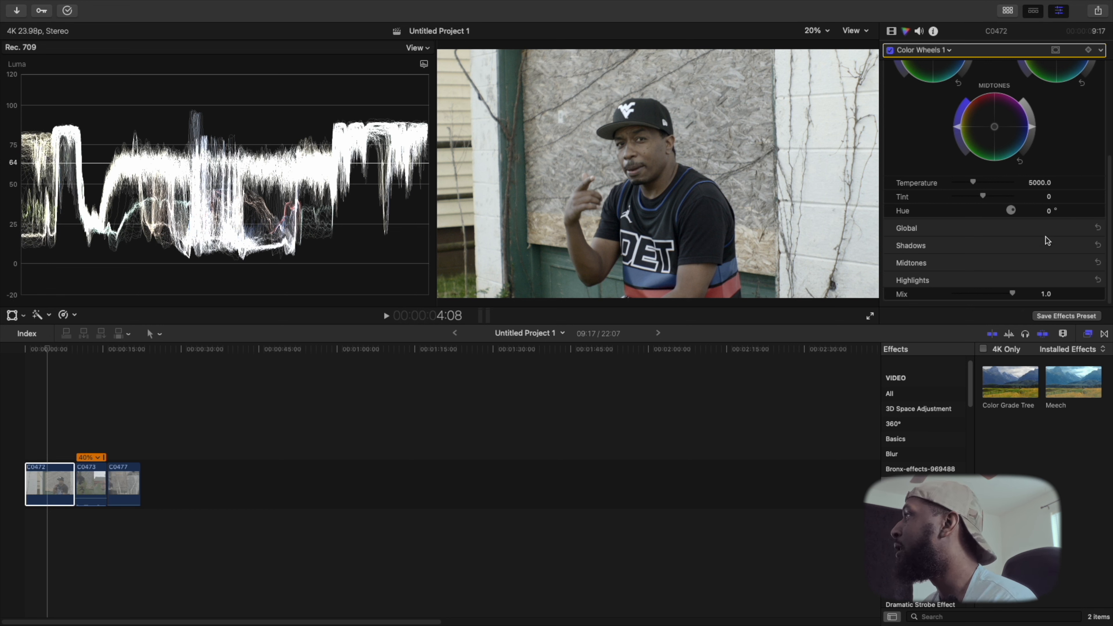
{"action": "left_click", "coordinate": [1046, 183]}
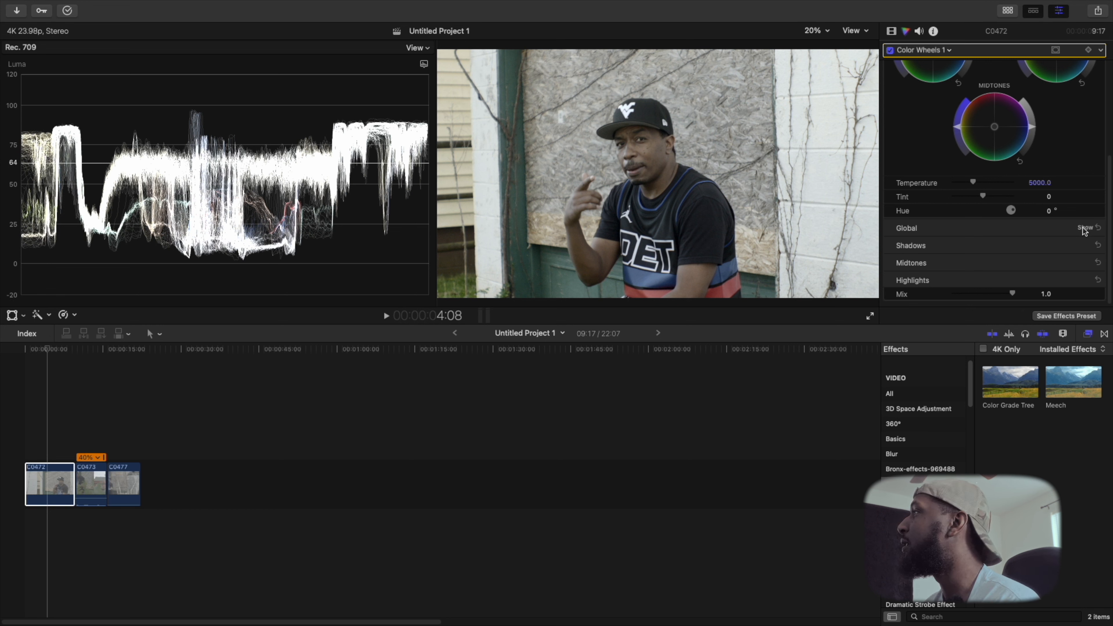
Step: Expand the Global color wheel settings and raise the global saturation of clip C0472 to 1.6
{"action": "left_click", "coordinate": [1085, 228]}
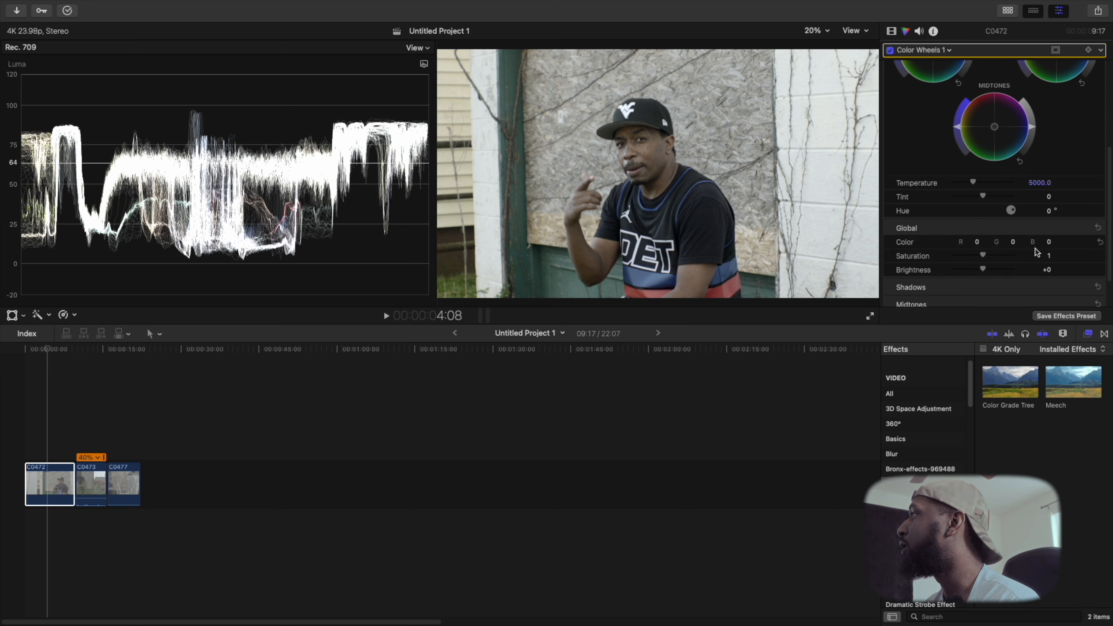
{"action": "scroll", "coordinate": [1008, 237], "scroll_direction": "down", "scroll_amount": 3}
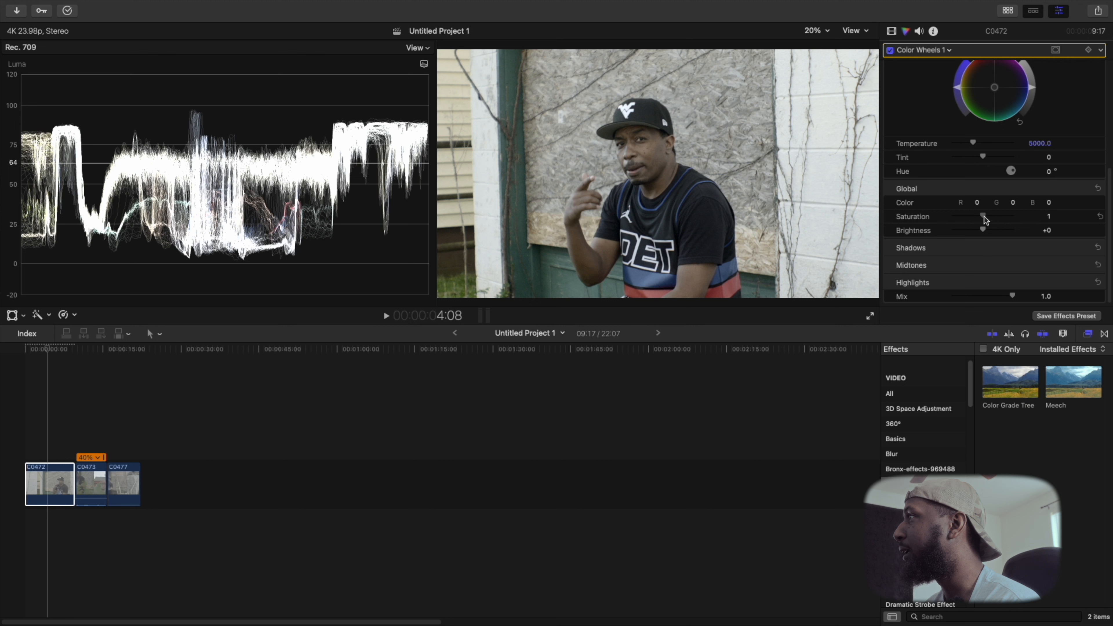
{"action": "left_click_drag", "start_coordinate": [984, 217], "coordinate": [999, 221]}
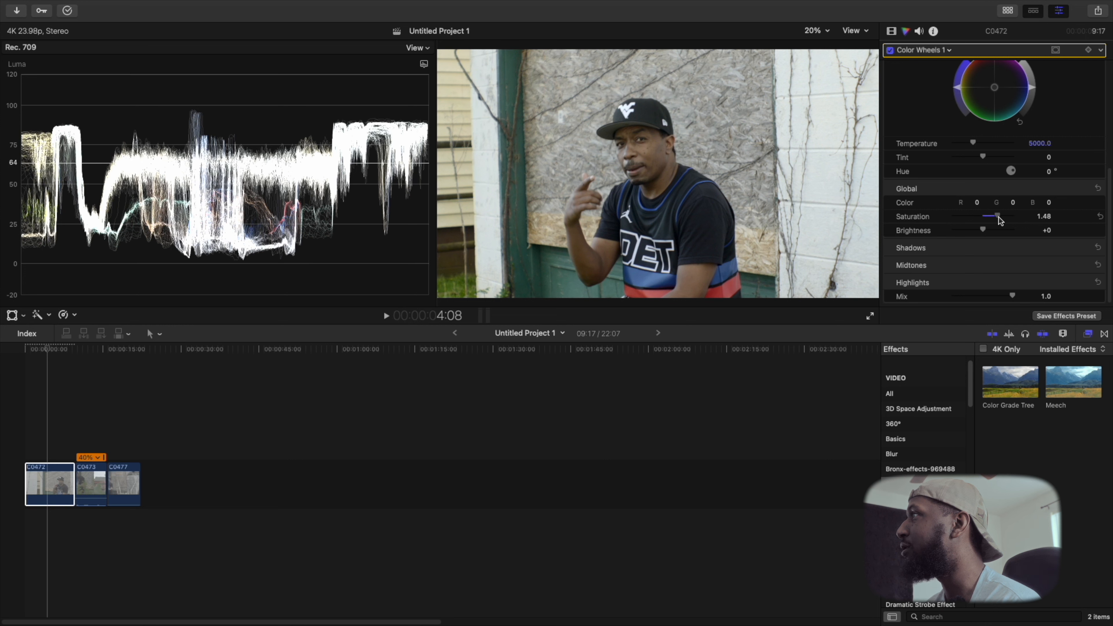
{"action": "left_click_drag", "start_coordinate": [1000, 220], "coordinate": [1001, 221]}
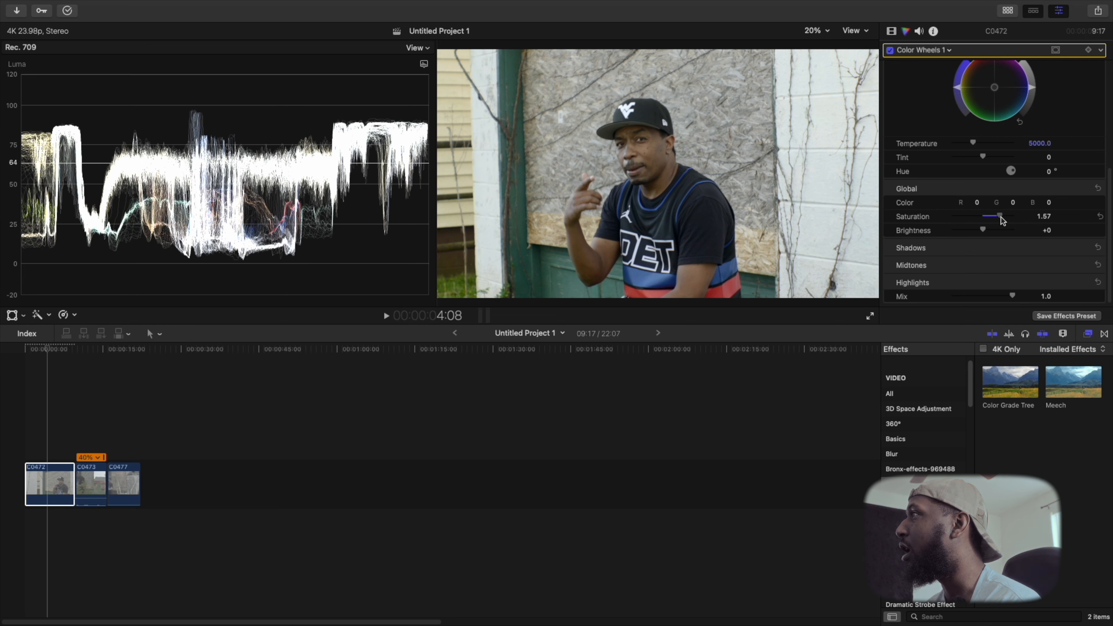
{"action": "left_click_drag", "start_coordinate": [1003, 222], "coordinate": [1108, 224]}
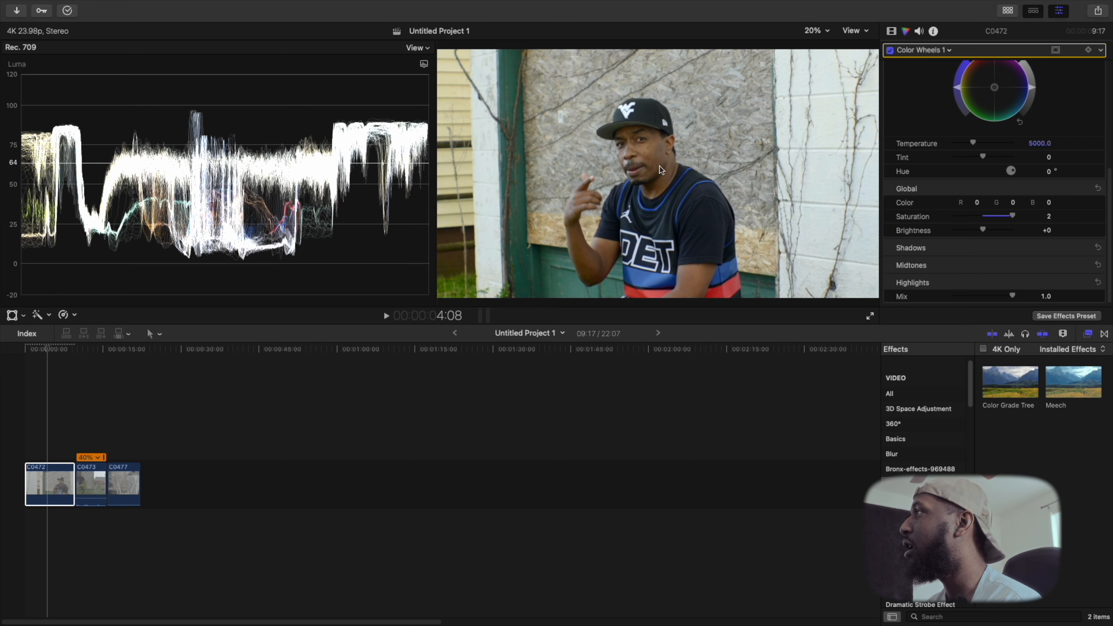
{"action": "mouse_move", "coordinate": [1012, 216]}
{"action": "left_mouse_down"}
{"action": "mouse_move", "coordinate": [901, 213]}
{"action": "mouse_move", "coordinate": [1003, 205]}
{"action": "left_mouse_up"}
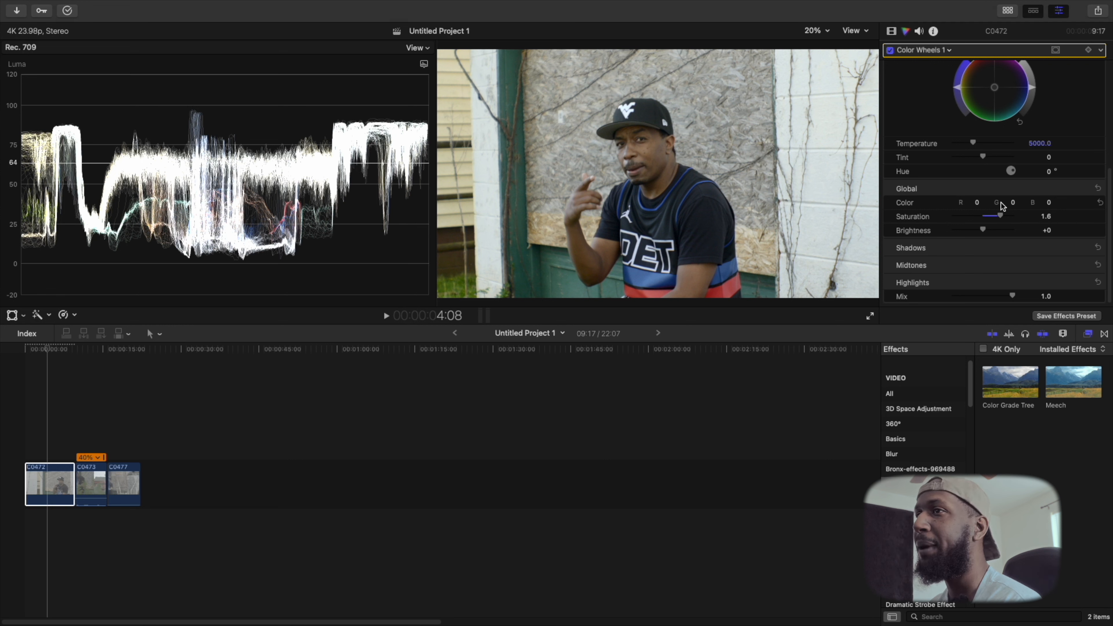
Step: Play clip C0472 from the start to review the correction, and return the playhead to the beginning
{"action": "left_click", "coordinate": [27, 377]}
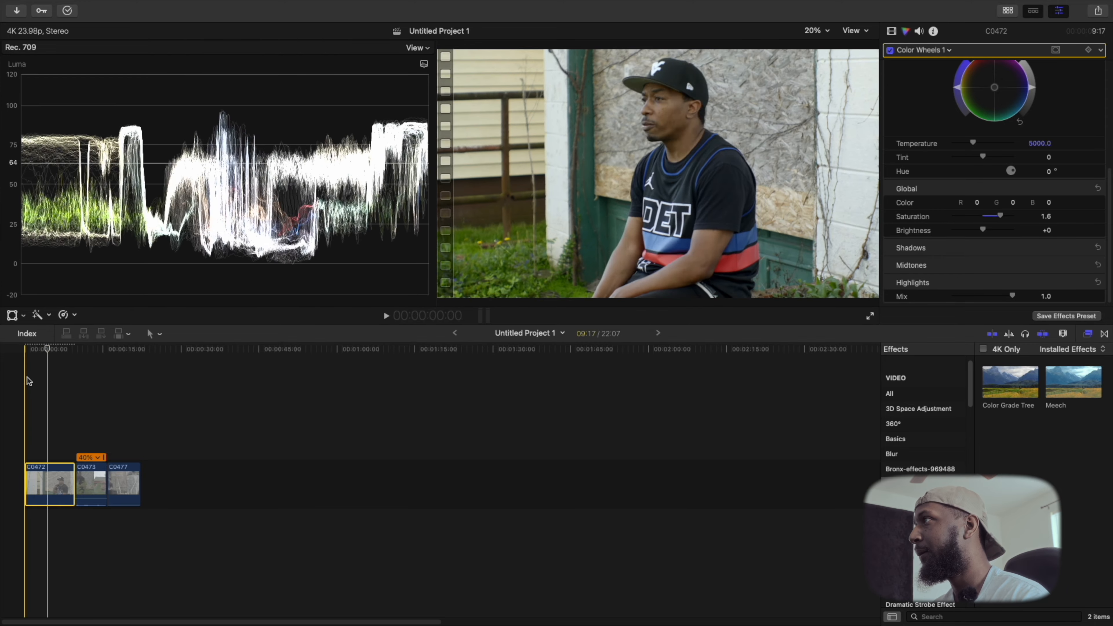
{"action": "key", "text": "space"}
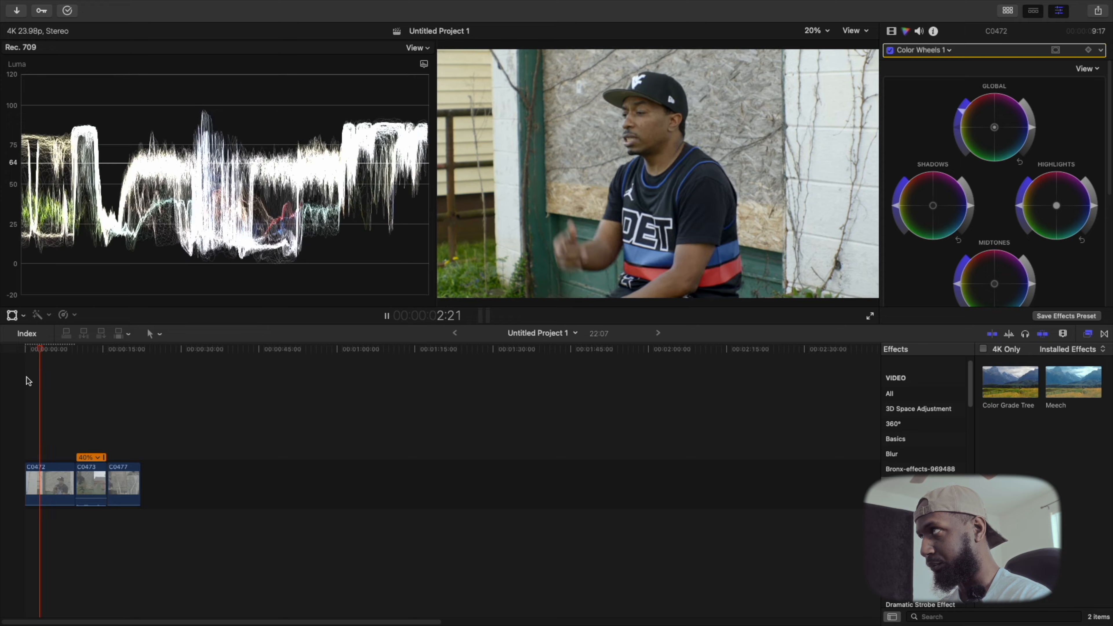
{"action": "key", "text": "space"}
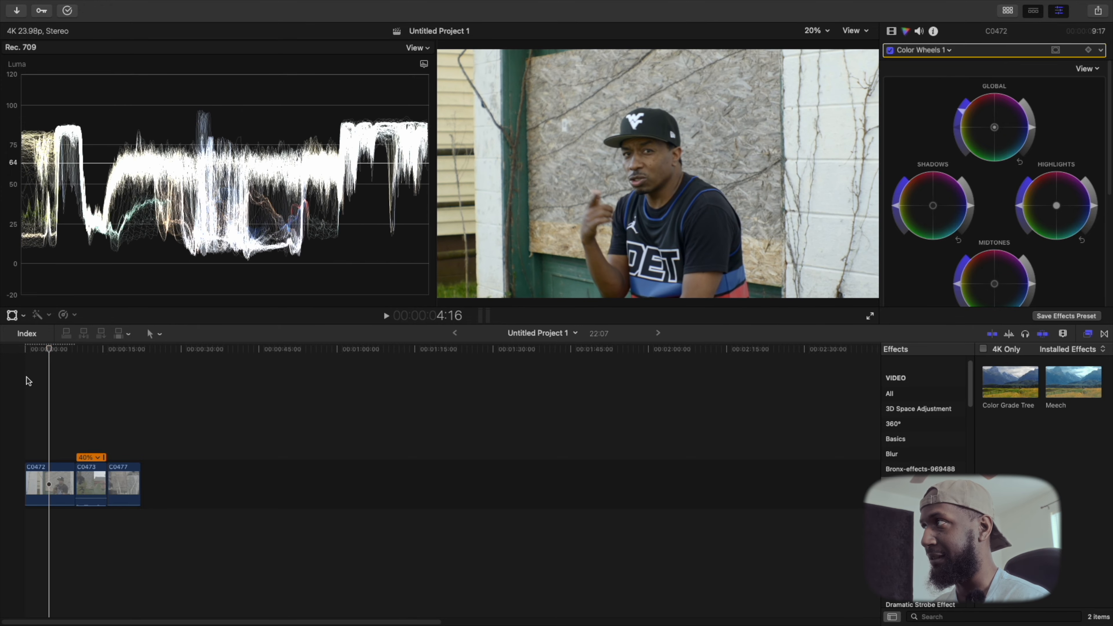
{"action": "left_click", "coordinate": [48, 376]}
{"action": "key", "text": "space"}
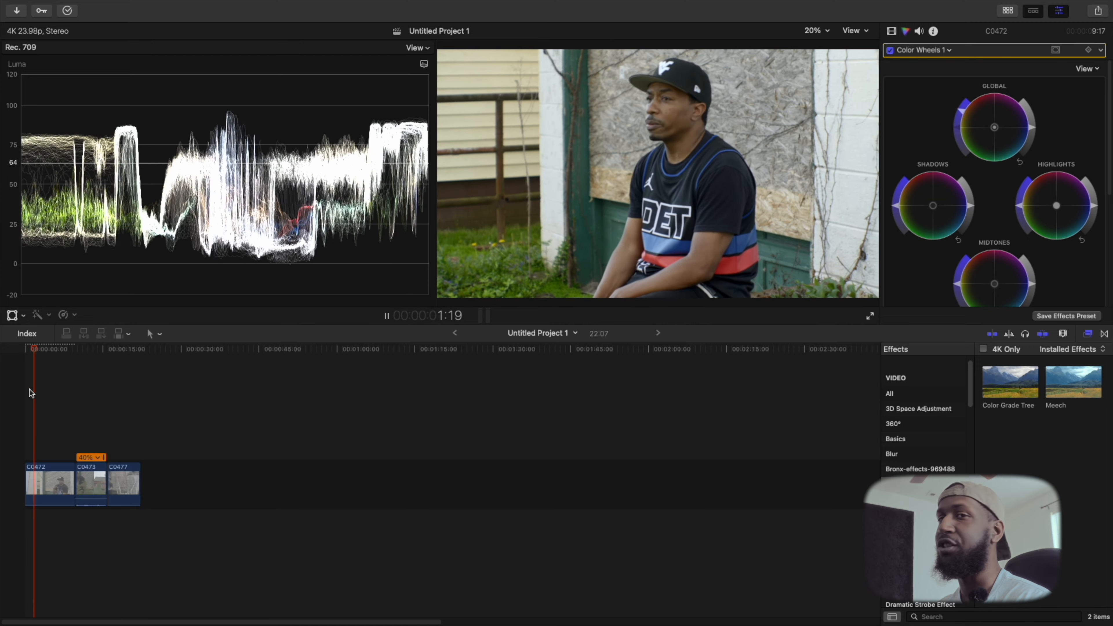
{"action": "key", "text": "space"}
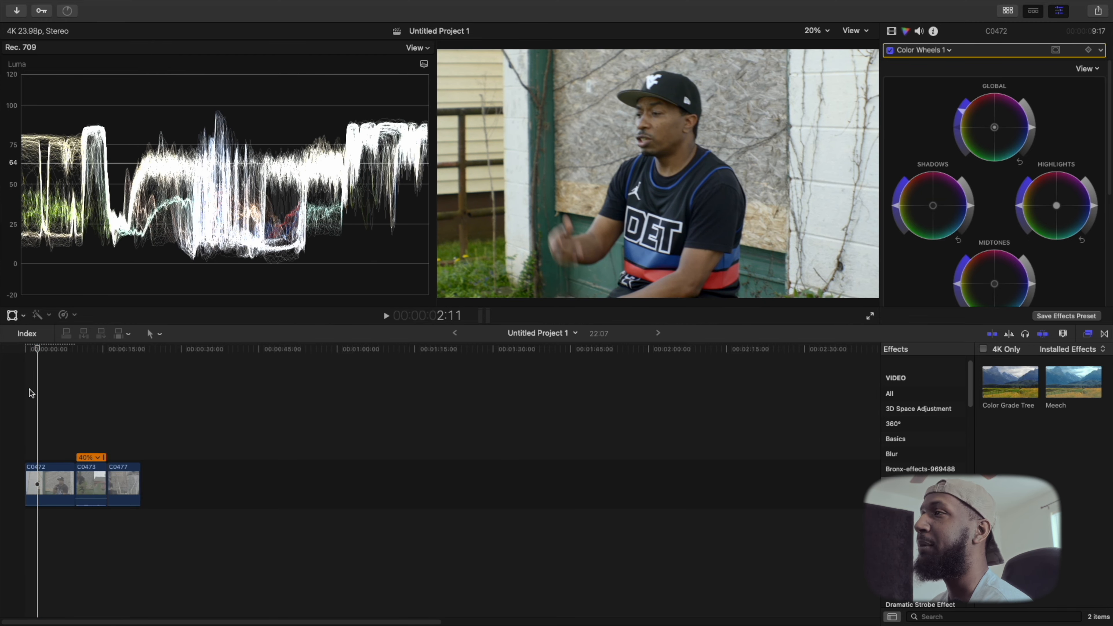
{"action": "key", "text": "Home"}
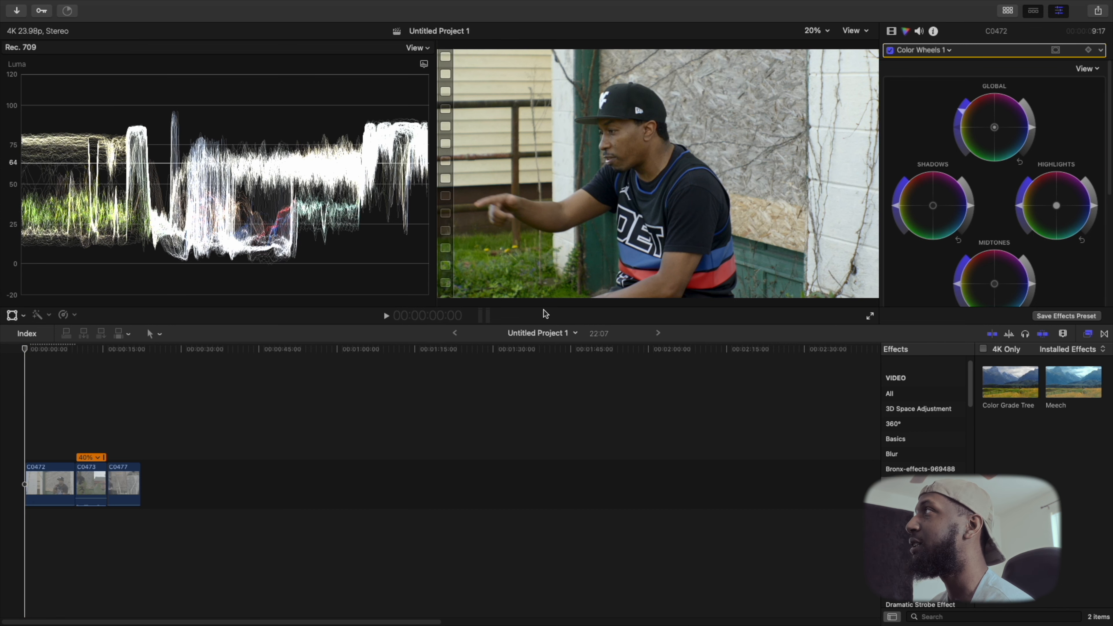
Step: Show the video effects of clip C0472 and apply the Custom LUT effect from the Color category to it
{"action": "left_click", "coordinate": [890, 32]}
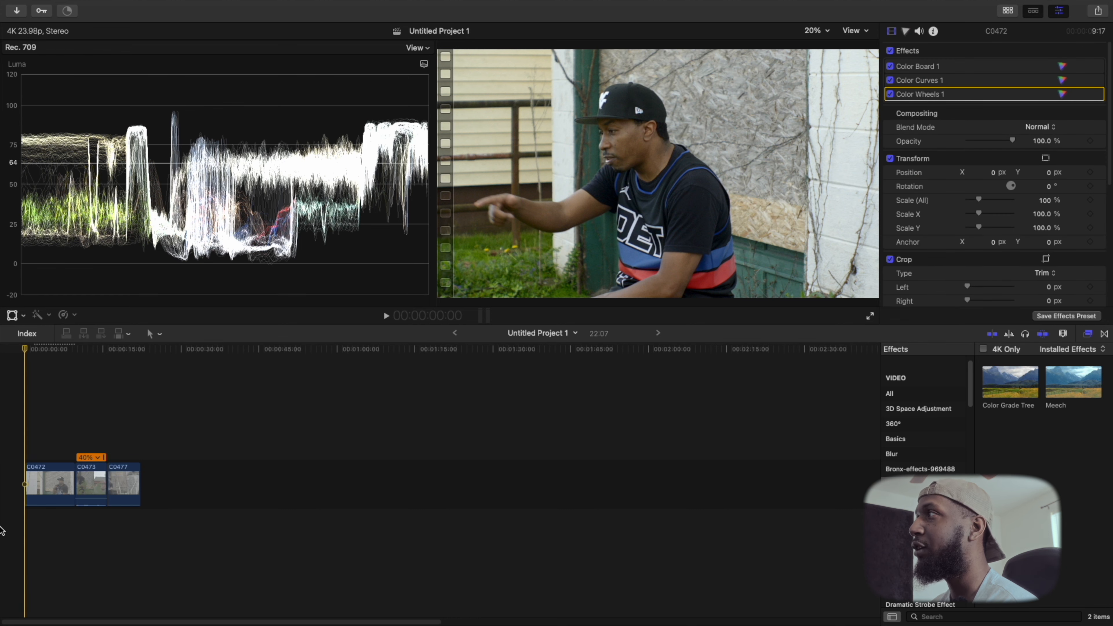
{"action": "left_click", "coordinate": [42, 364]}
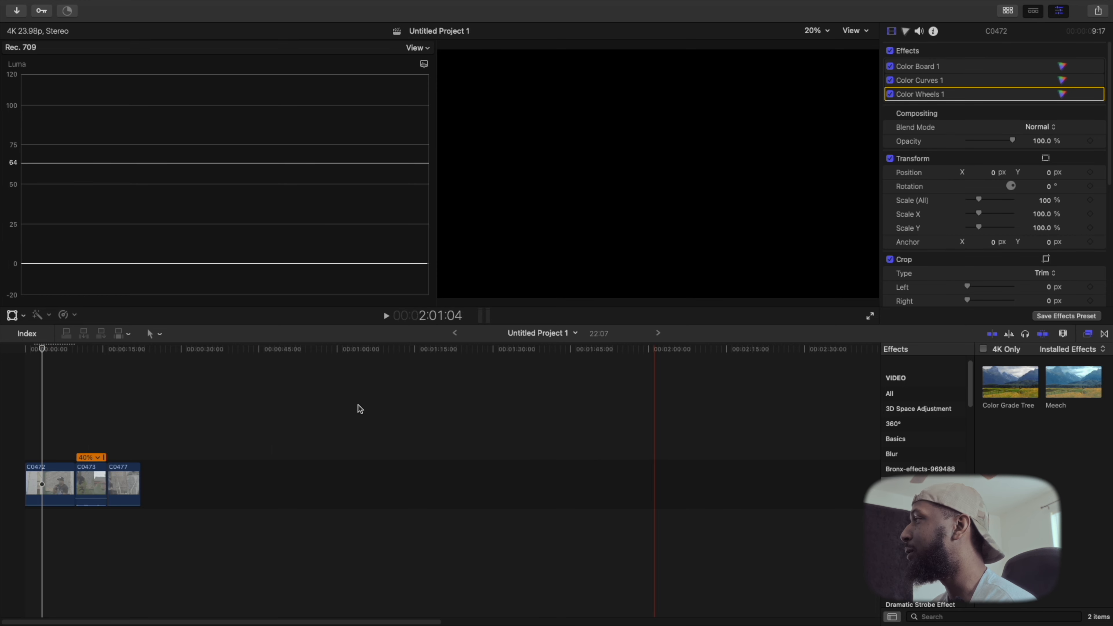
{"action": "left_click", "coordinate": [18, 402]}
{"action": "scroll", "coordinate": [921, 504], "scroll_direction": "down", "scroll_amount": 1}
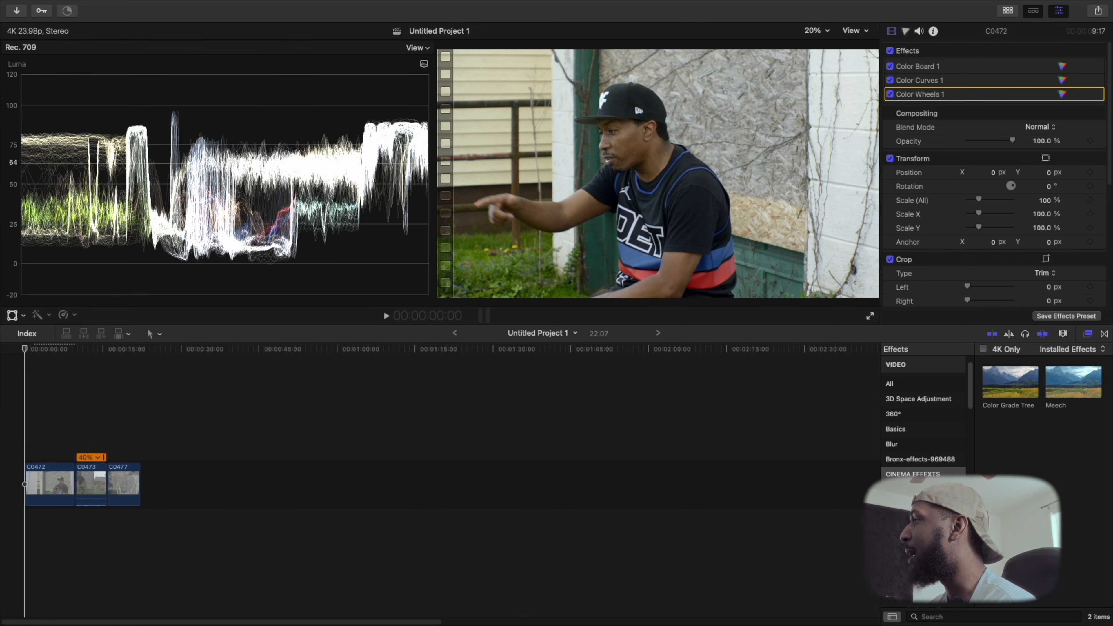
{"action": "scroll", "coordinate": [921, 430], "scroll_direction": "down", "scroll_amount": 3}
{"action": "left_click", "coordinate": [920, 426]}
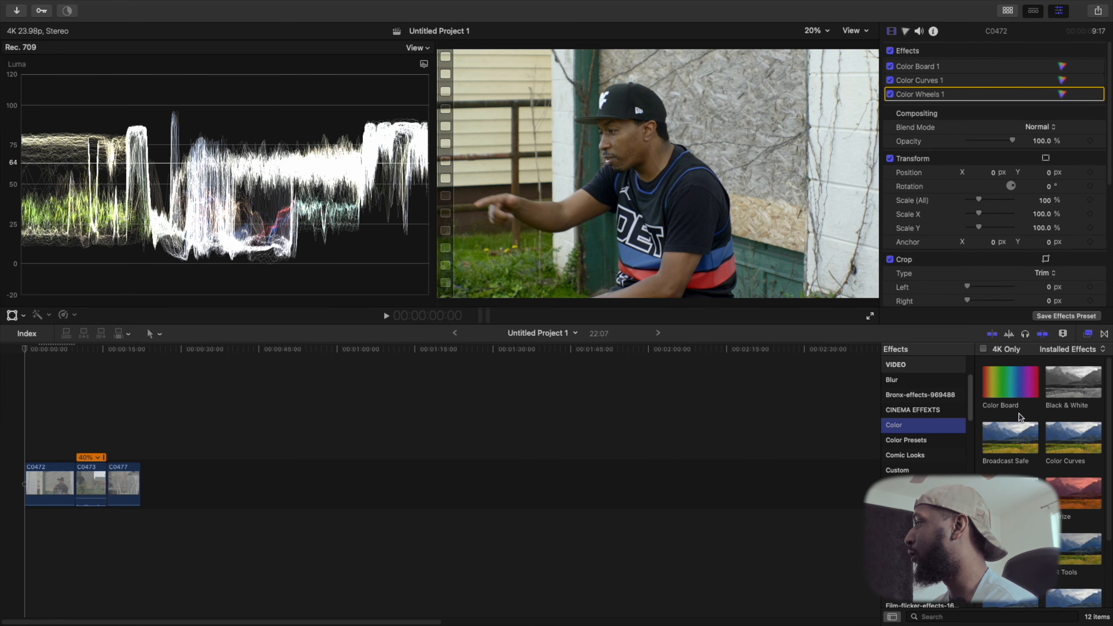
{"action": "scroll", "coordinate": [1004, 478], "scroll_direction": "down", "scroll_amount": 2}
{"action": "left_click", "coordinate": [1018, 493]}
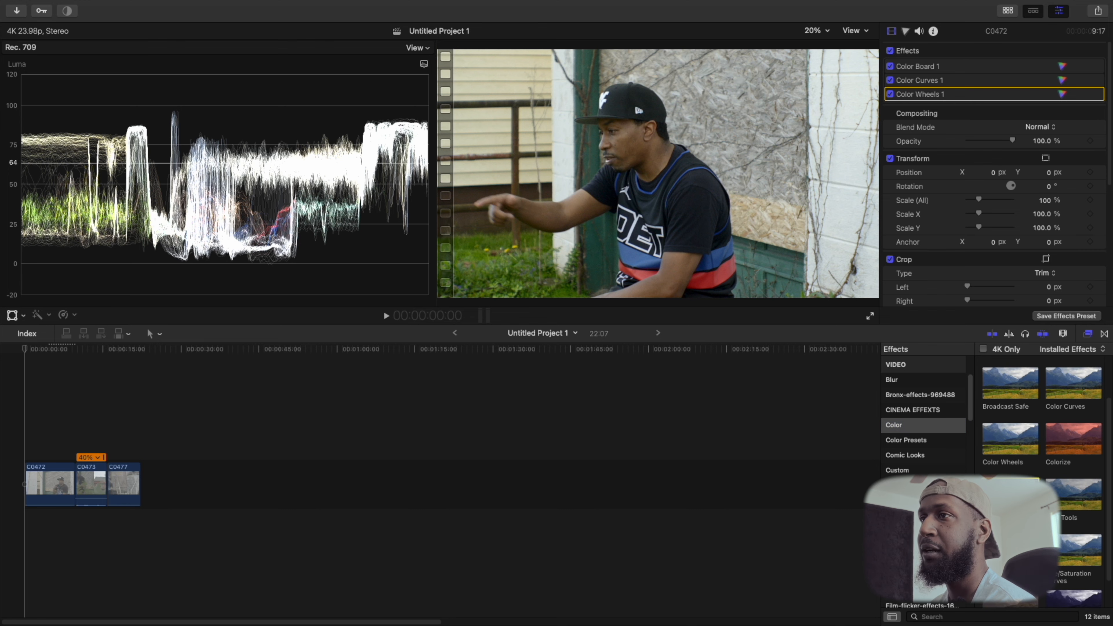
{"action": "left_click_drag", "start_coordinate": [1018, 494], "coordinate": [64, 492]}
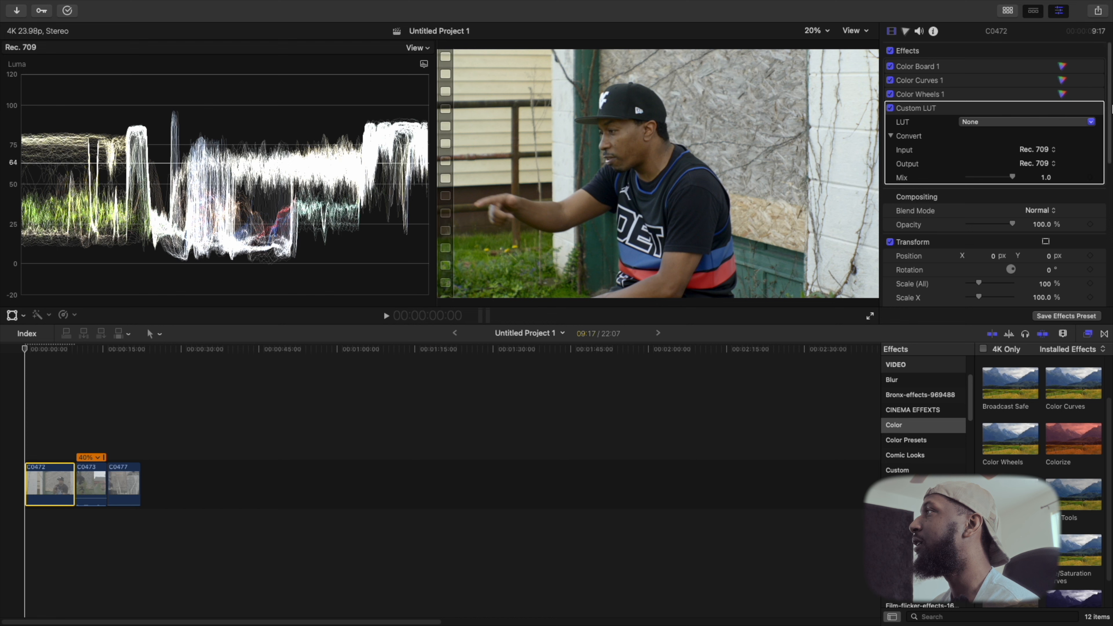
Step: Try the cool night and king von LUTs from the JerryPHD color folder on clip C0472, and set its Custom LUT to sheisty
{"action": "left_click", "coordinate": [1094, 122]}
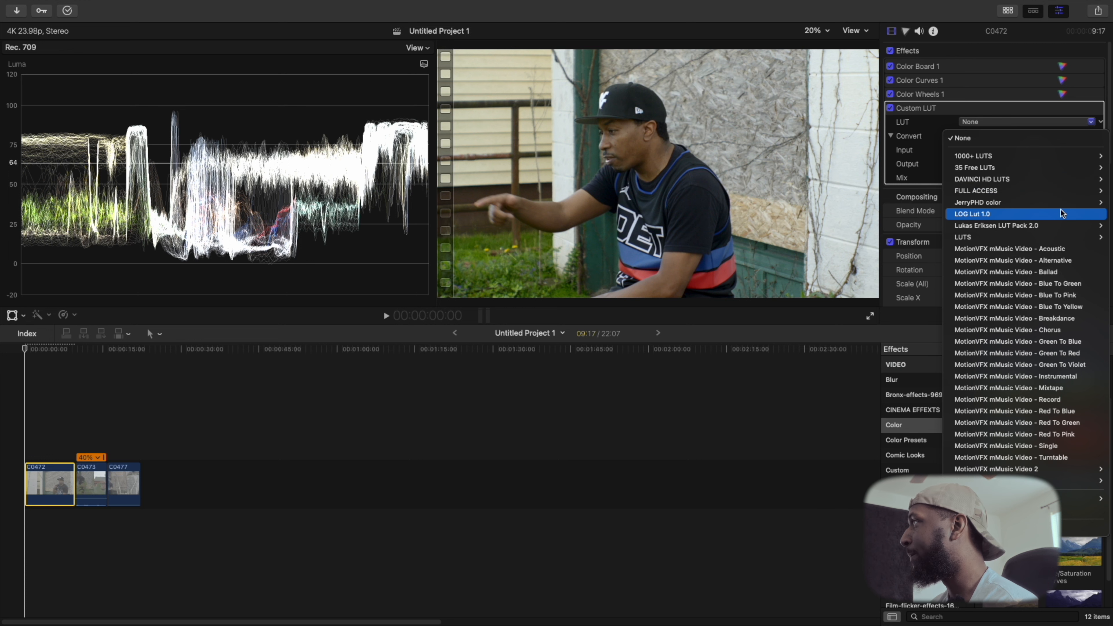
{"action": "mouse_move", "coordinate": [1063, 205]}
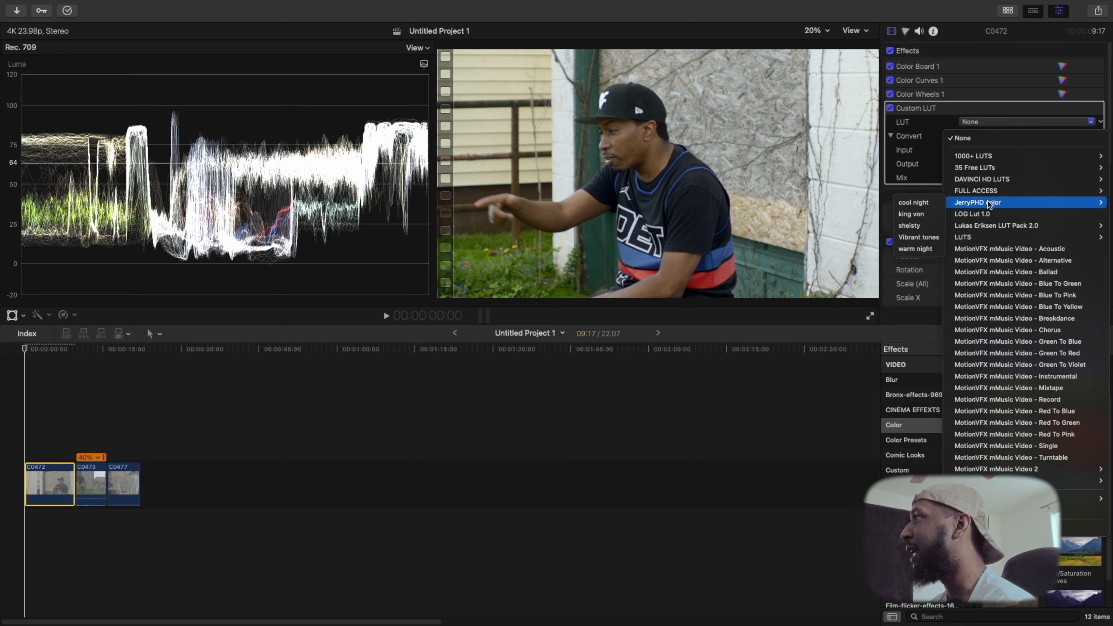
{"action": "left_click", "coordinate": [926, 204]}
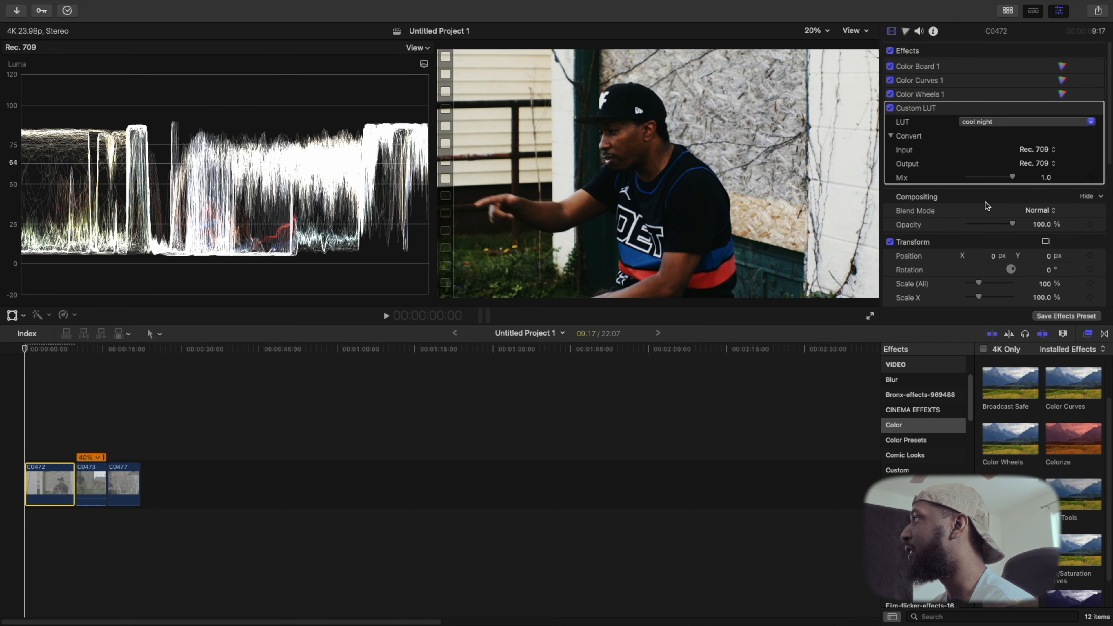
{"action": "left_click", "coordinate": [1091, 122]}
{"action": "mouse_move", "coordinate": [978, 204]}
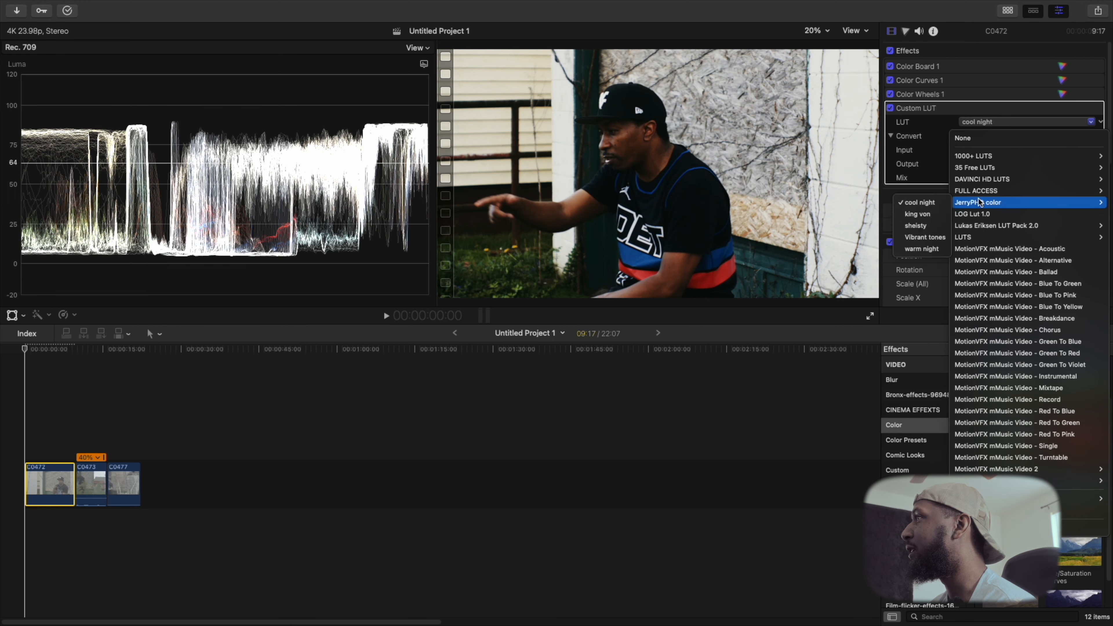
{"action": "left_click", "coordinate": [920, 215]}
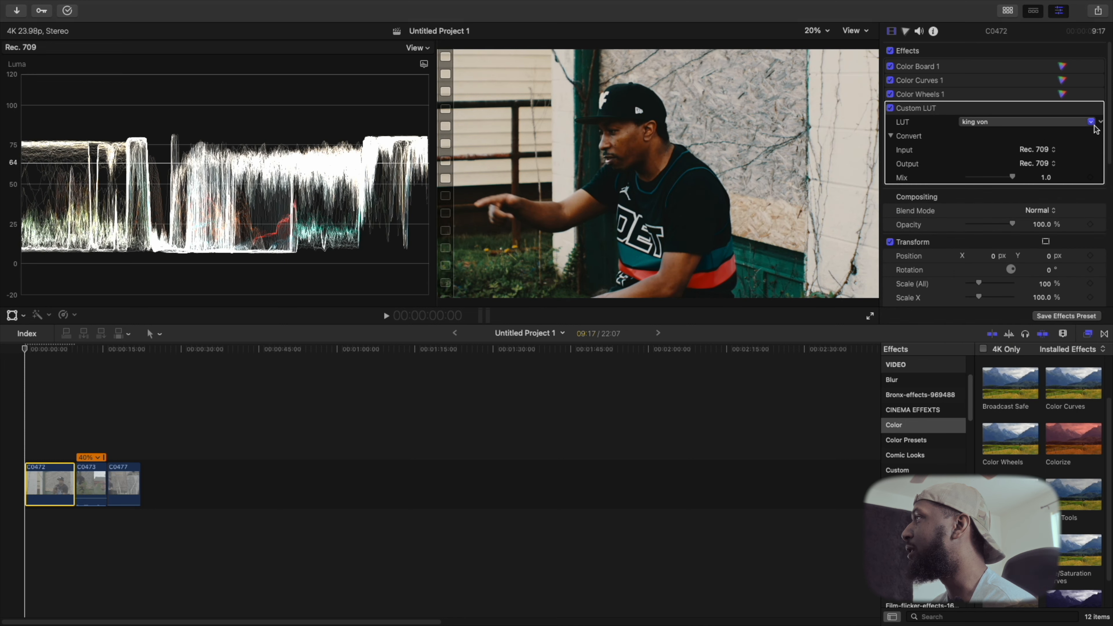
{"action": "left_click", "coordinate": [1095, 126]}
{"action": "mouse_move", "coordinate": [978, 202]}
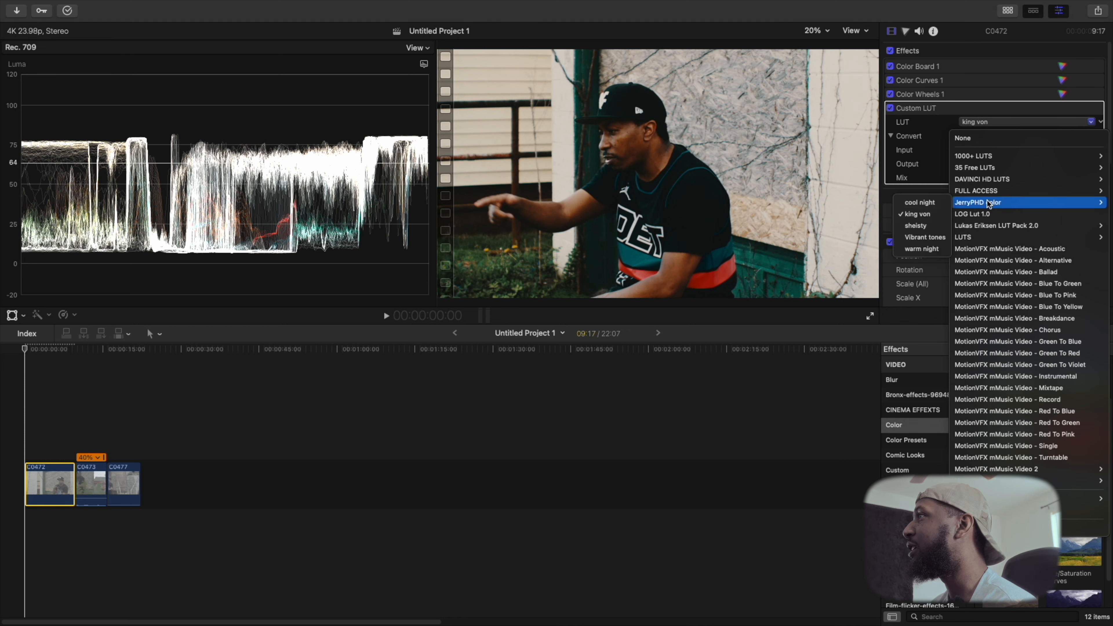
{"action": "left_click", "coordinate": [919, 227]}
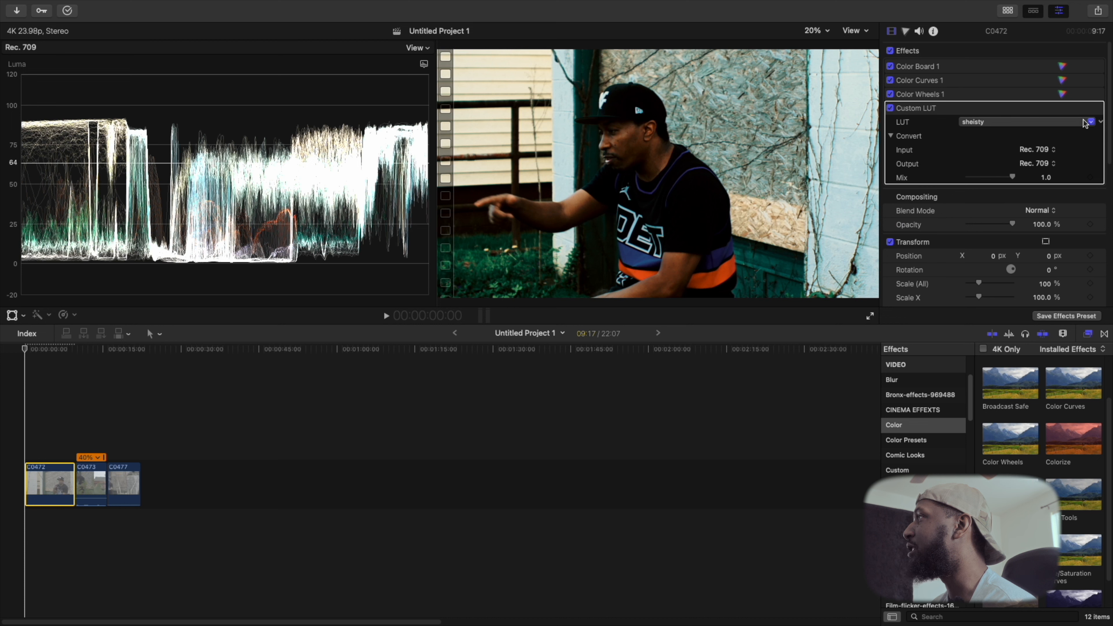
Step: Try the Vibrant tones and warm night LUTs from the JerryPHD color folder on clip C0472
{"action": "left_click", "coordinate": [1101, 125]}
{"action": "mouse_move", "coordinate": [996, 201]}
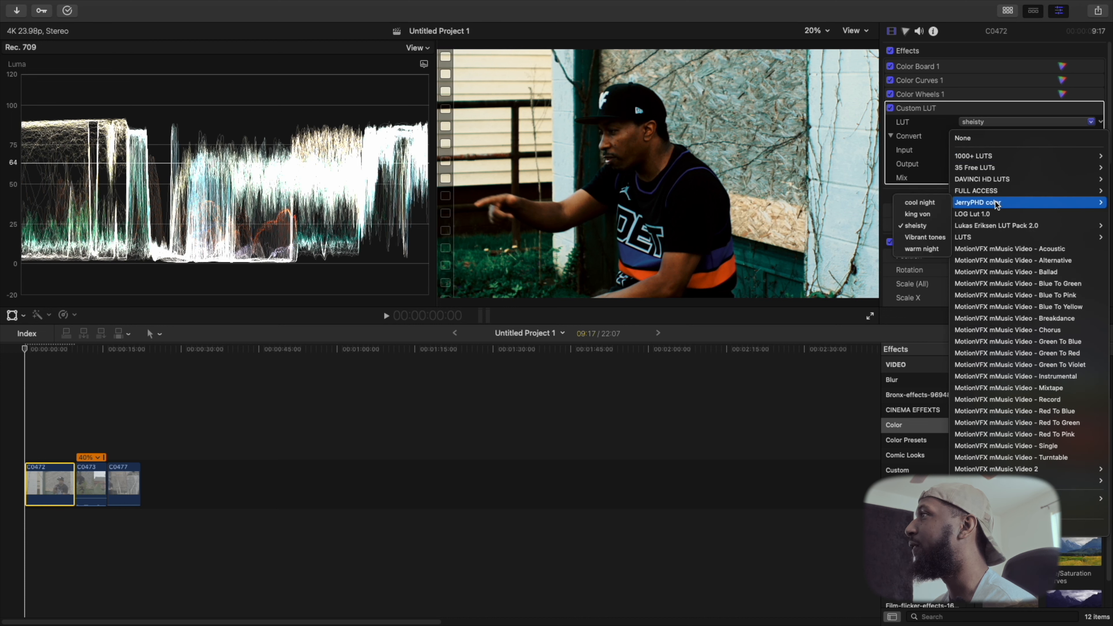
{"action": "left_click", "coordinate": [920, 237]}
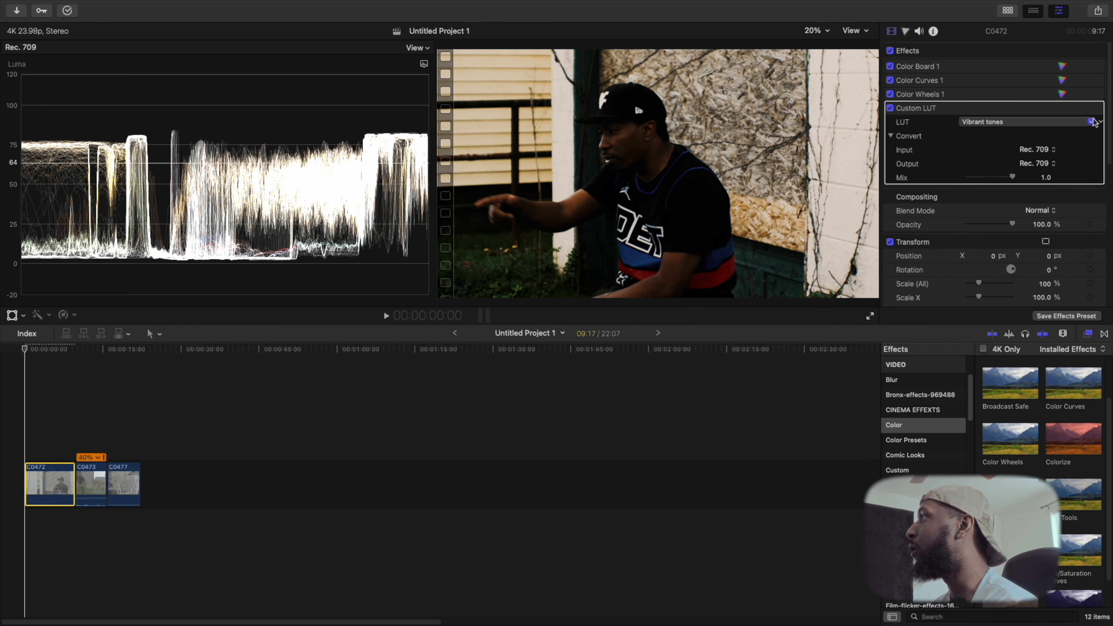
{"action": "left_click", "coordinate": [1093, 125]}
{"action": "mouse_move", "coordinate": [981, 203]}
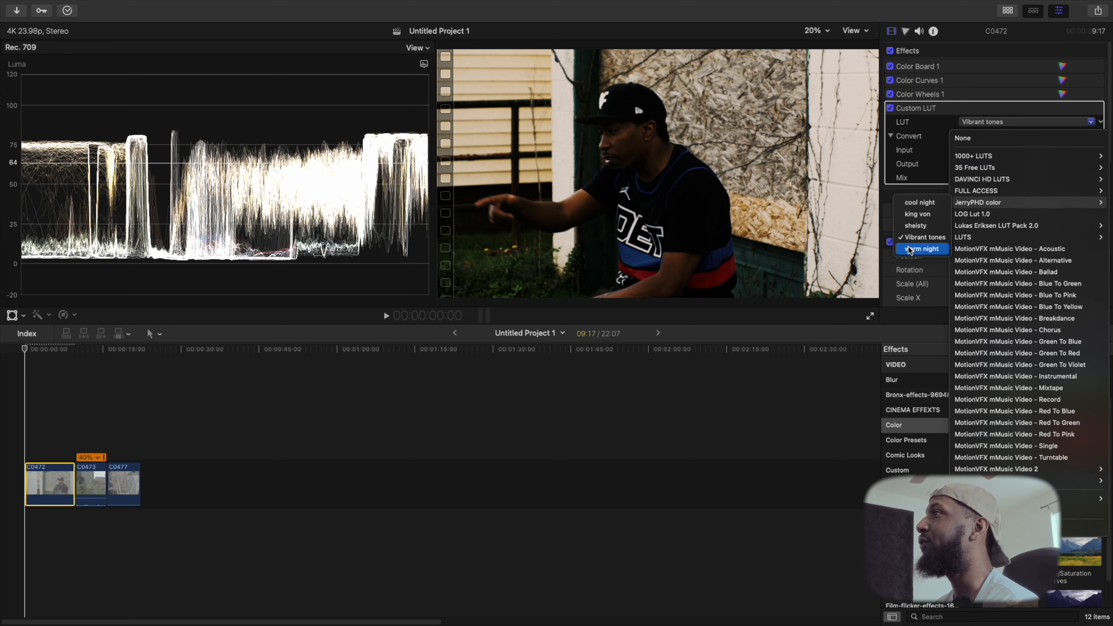
{"action": "left_click", "coordinate": [922, 249]}
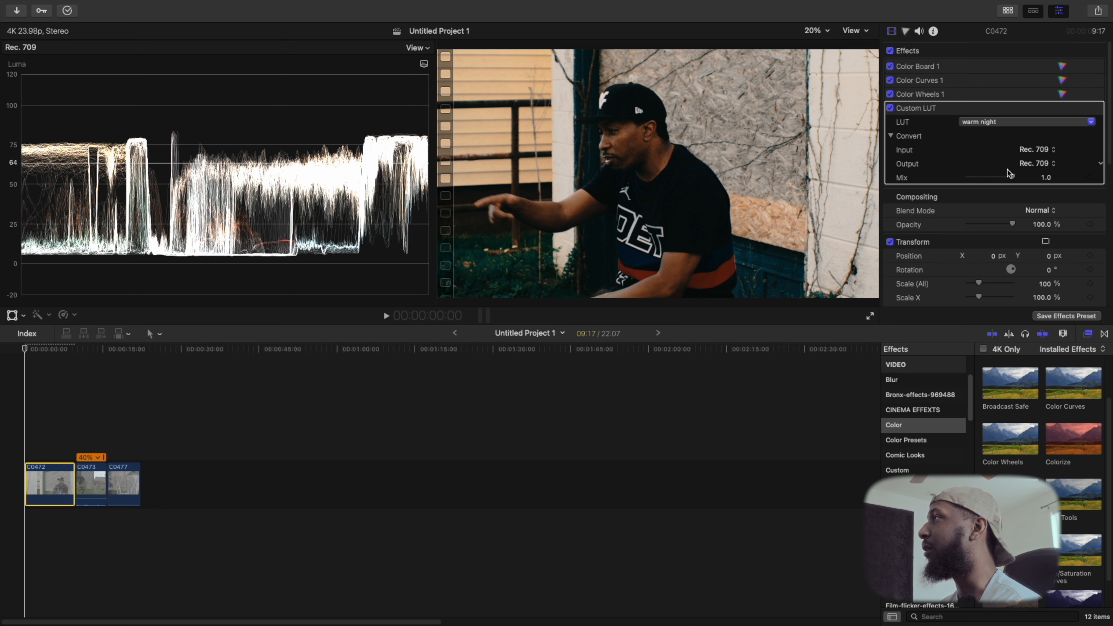
{"action": "mouse_move", "coordinate": [1013, 180]}
{"action": "left_mouse_down"}
{"action": "mouse_move", "coordinate": [986, 188]}
{"action": "mouse_move", "coordinate": [1020, 189]}
{"action": "left_mouse_up"}
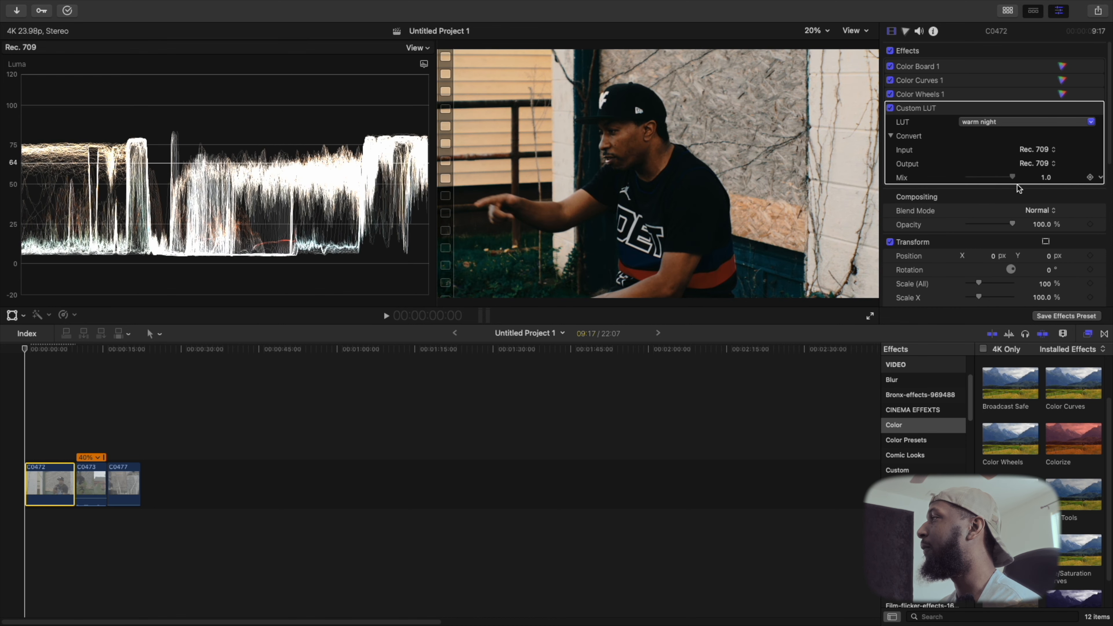
Step: Set the Custom LUT of clip C0472 to king von and reduce its mix to 0.59
{"action": "left_click", "coordinate": [1092, 122]}
{"action": "mouse_move", "coordinate": [1004, 202]}
{"action": "left_click", "coordinate": [920, 214]}
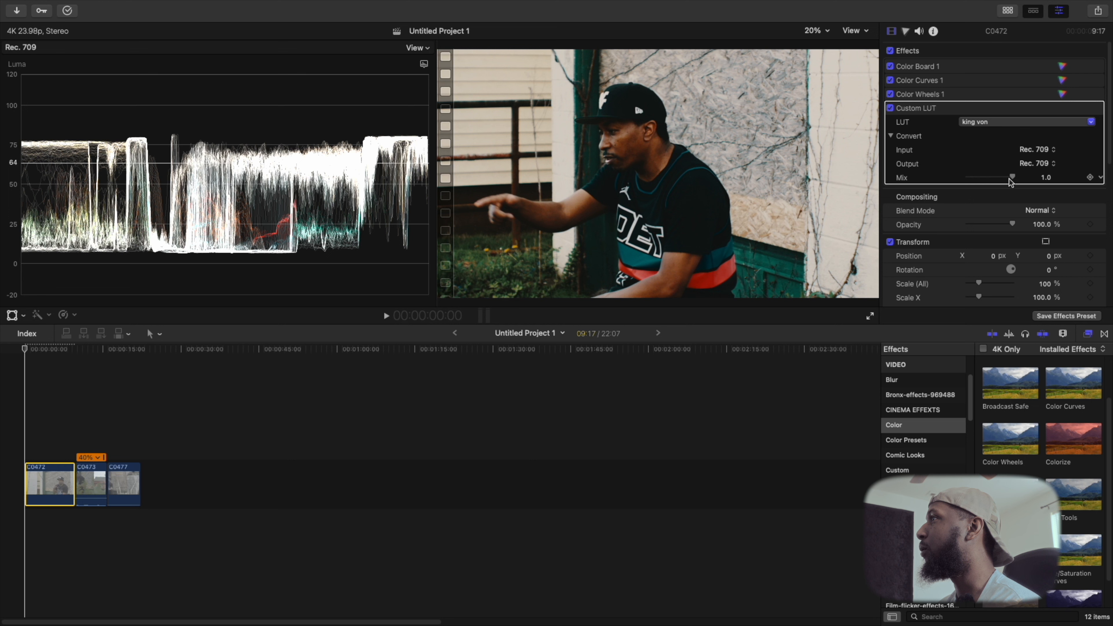
{"action": "left_click_drag", "start_coordinate": [1013, 179], "coordinate": [996, 188]}
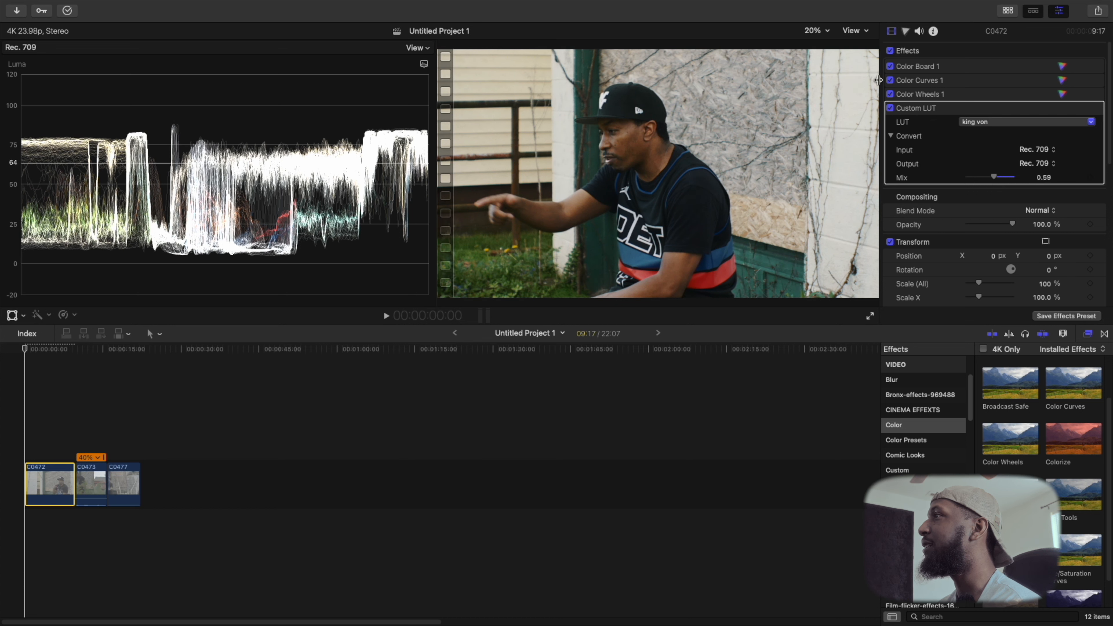
Step: Switch the Custom LUT and all effects of clip C0472 off and on in turn to compare before and after
{"action": "left_click", "coordinate": [891, 109]}
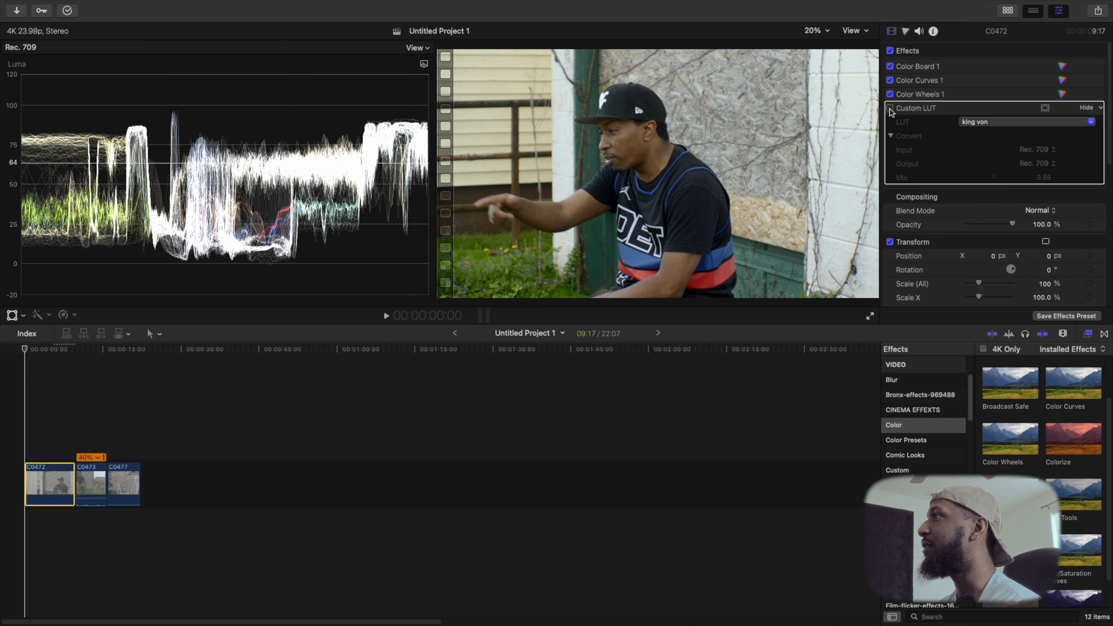
{"action": "left_click", "coordinate": [890, 110]}
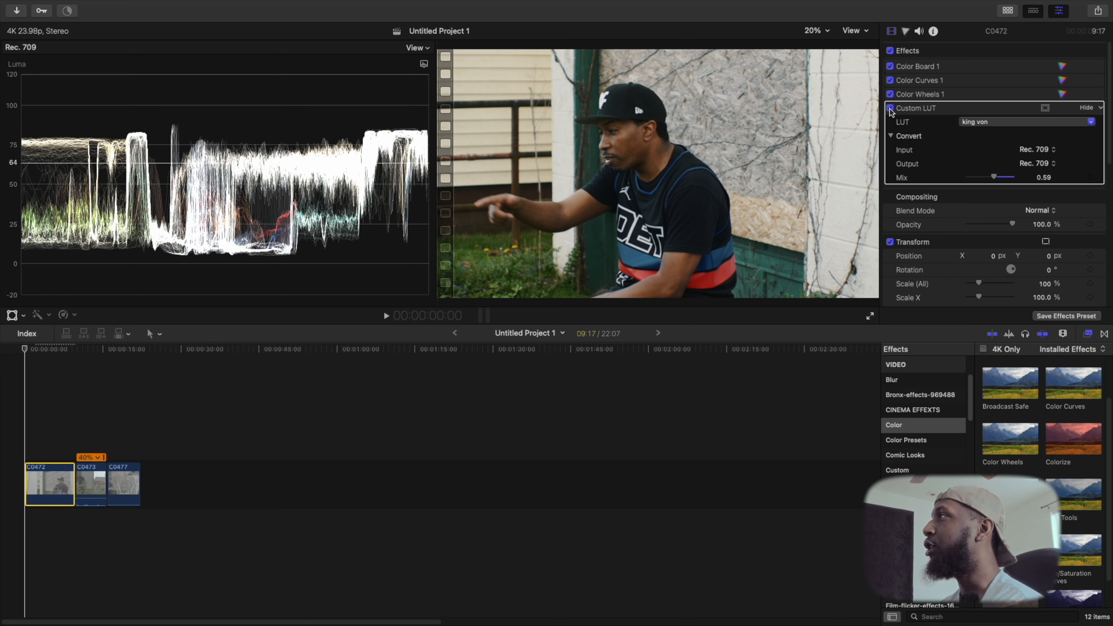
{"action": "left_click", "coordinate": [890, 51]}
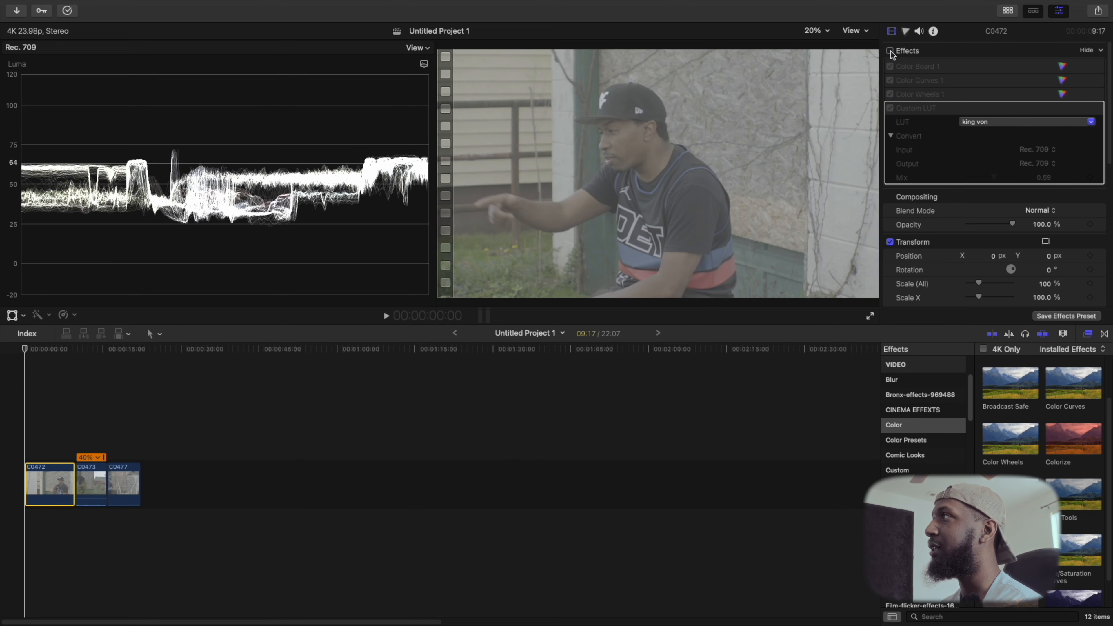
{"action": "left_click", "coordinate": [890, 51]}
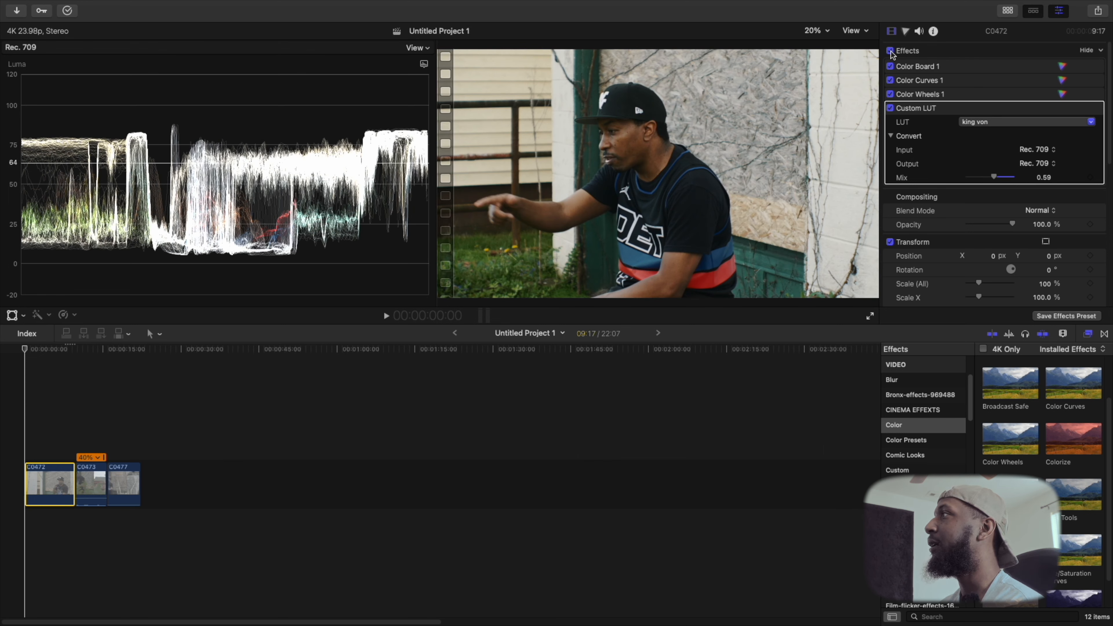
Step: Disable the effects of clip C0472 one by one and re-enable them in order to review each one's contribution
{"action": "left_click", "coordinate": [890, 108]}
{"action": "left_click", "coordinate": [890, 94]}
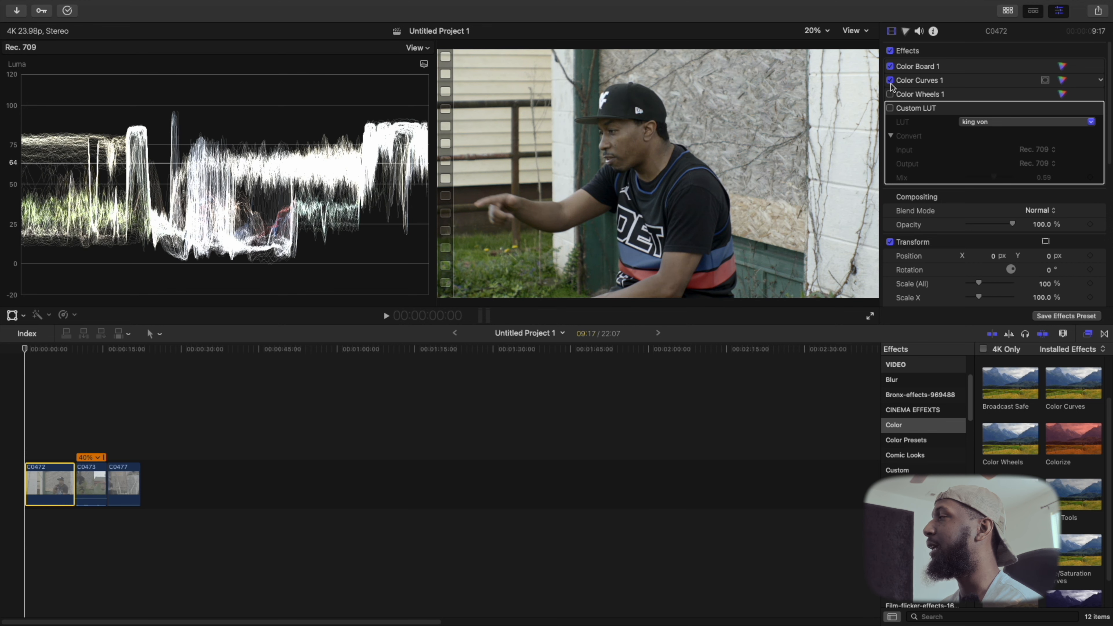
{"action": "left_click", "coordinate": [890, 79]}
{"action": "left_click", "coordinate": [890, 66]}
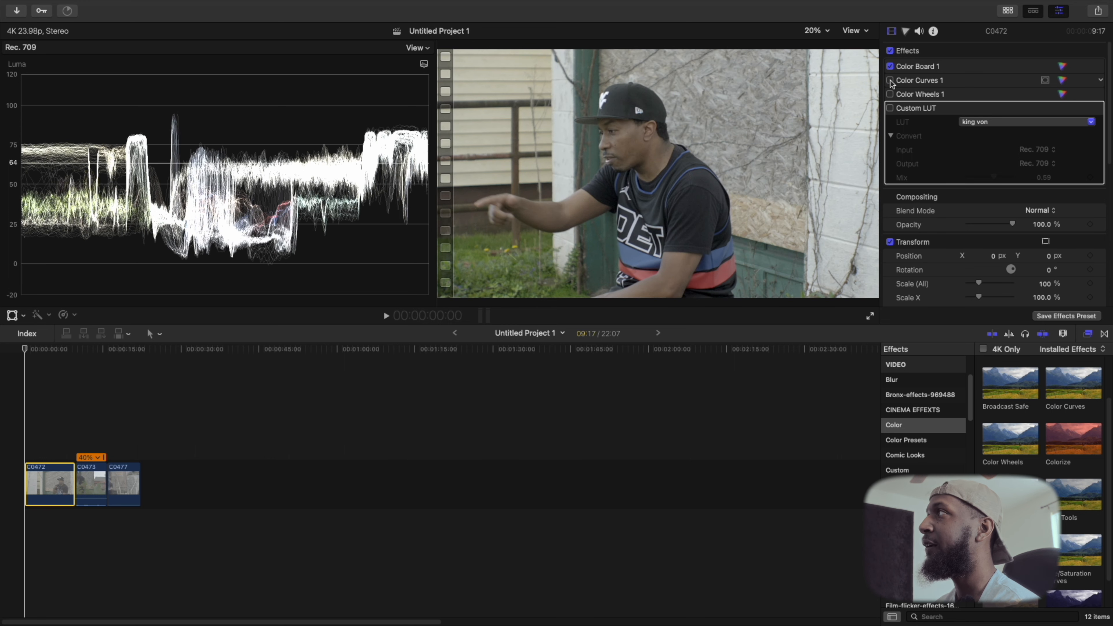
{"action": "left_click", "coordinate": [890, 81]}
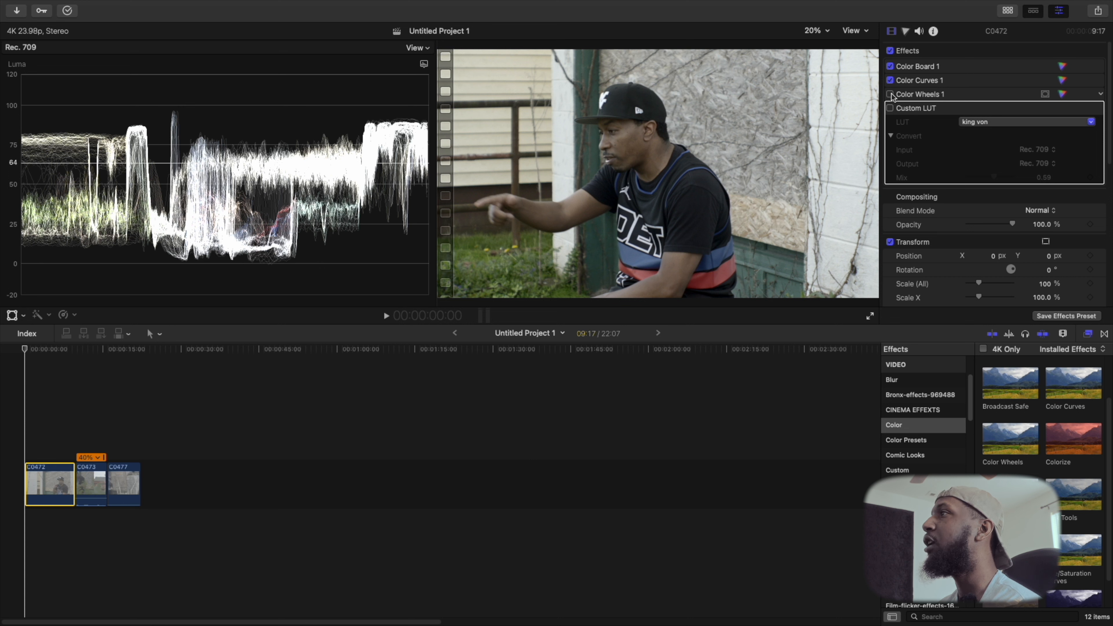
{"action": "left_click", "coordinate": [890, 94]}
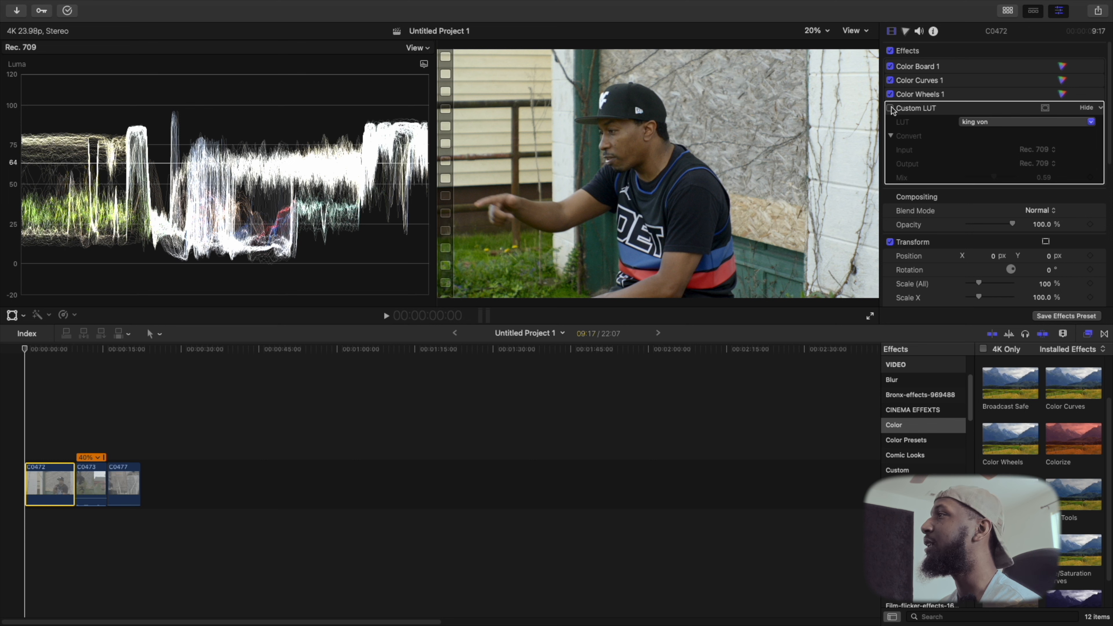
{"action": "left_click", "coordinate": [890, 107]}
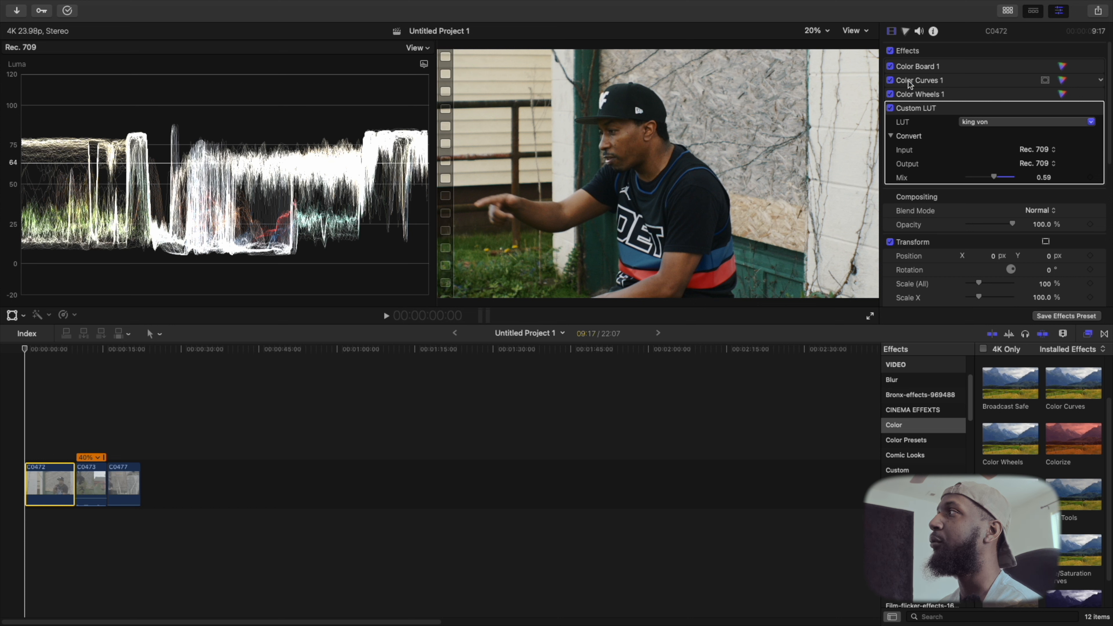
Step: Disable Color Wheels, Color Curves and Color Board on clip C0472, and try the Custom LUT alone at mix 1.0
{"action": "left_click", "coordinate": [894, 93]}
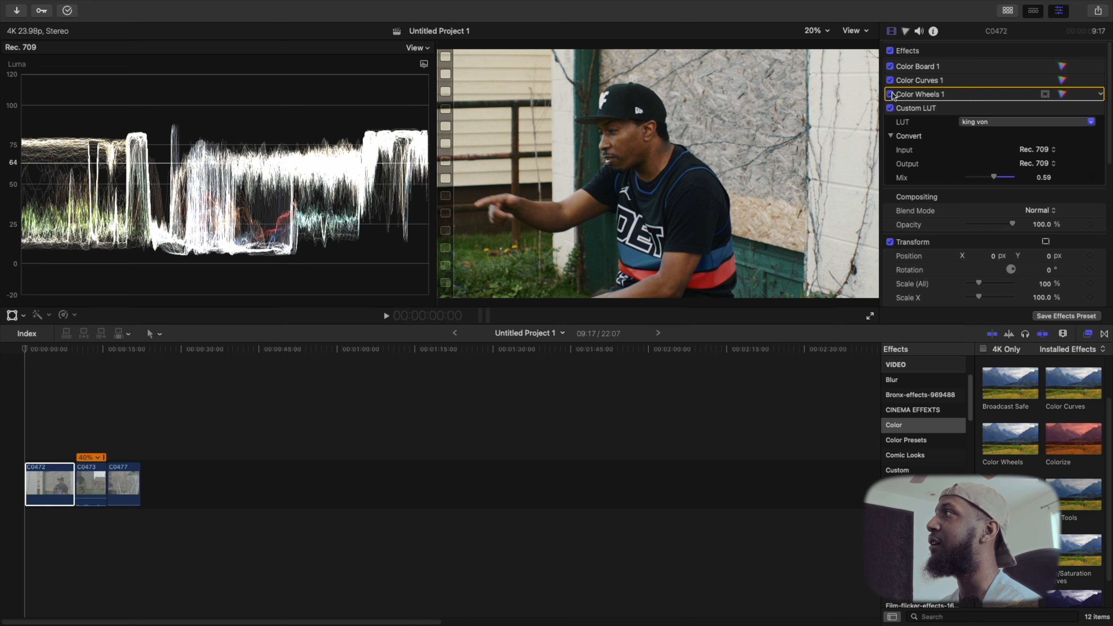
{"action": "left_click", "coordinate": [890, 94]}
{"action": "left_click", "coordinate": [890, 79]}
{"action": "left_click", "coordinate": [892, 66]}
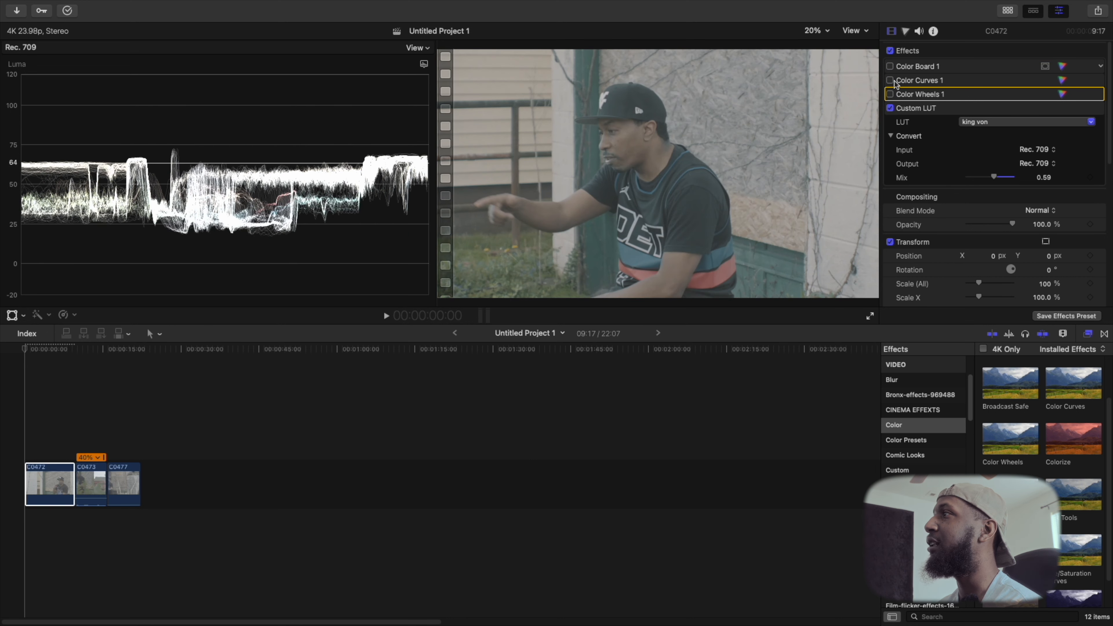
{"action": "left_click_drag", "start_coordinate": [995, 177], "coordinate": [1016, 178]}
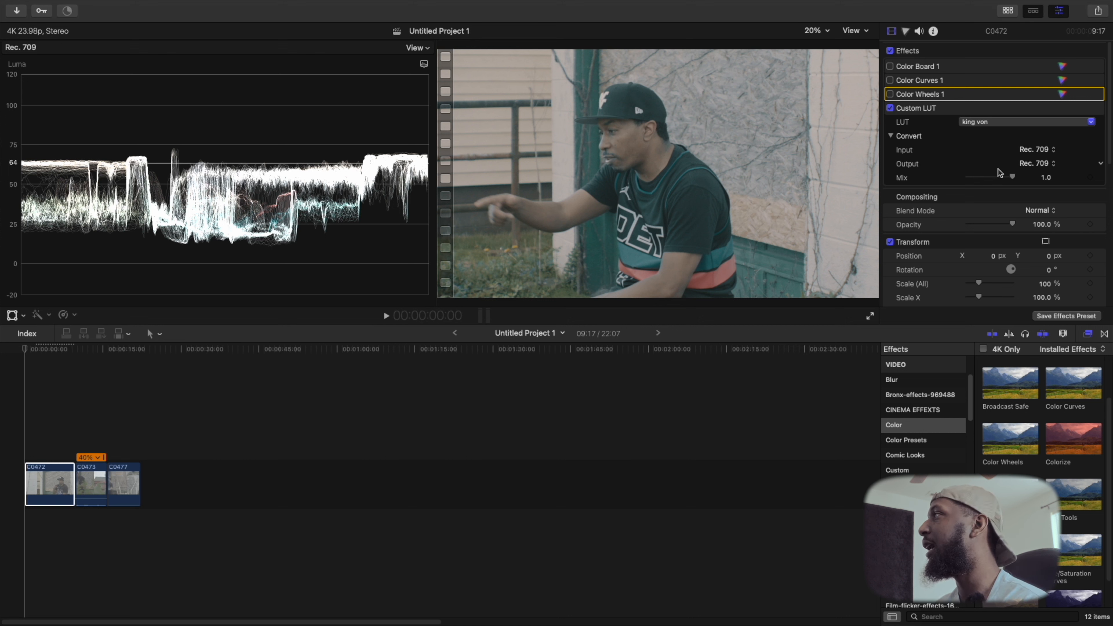
Step: Undo the Custom LUT mix change and turn Color Board, Color Curves and Color Wheels back on for clip C0472
{"action": "key", "text": "super+z"}
{"action": "key", "text": "super+z"}
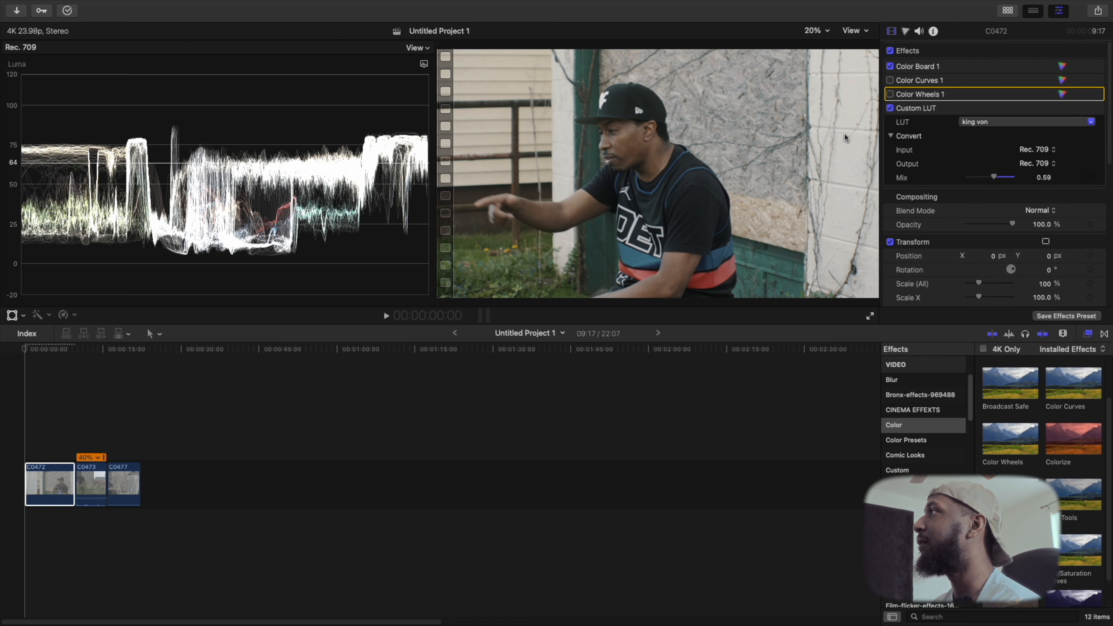
{"action": "left_click", "coordinate": [890, 80]}
{"action": "left_click", "coordinate": [890, 94]}
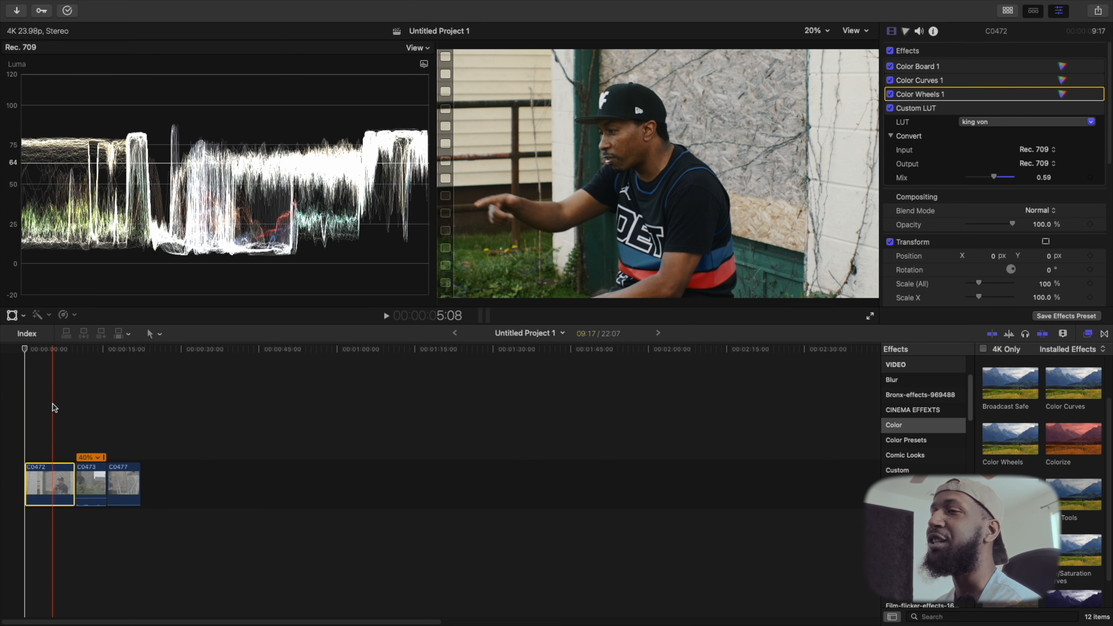
Step: Preview clip C0473 from its start and paste the color effects of clip C0472 onto it
{"action": "left_click", "coordinate": [45, 403]}
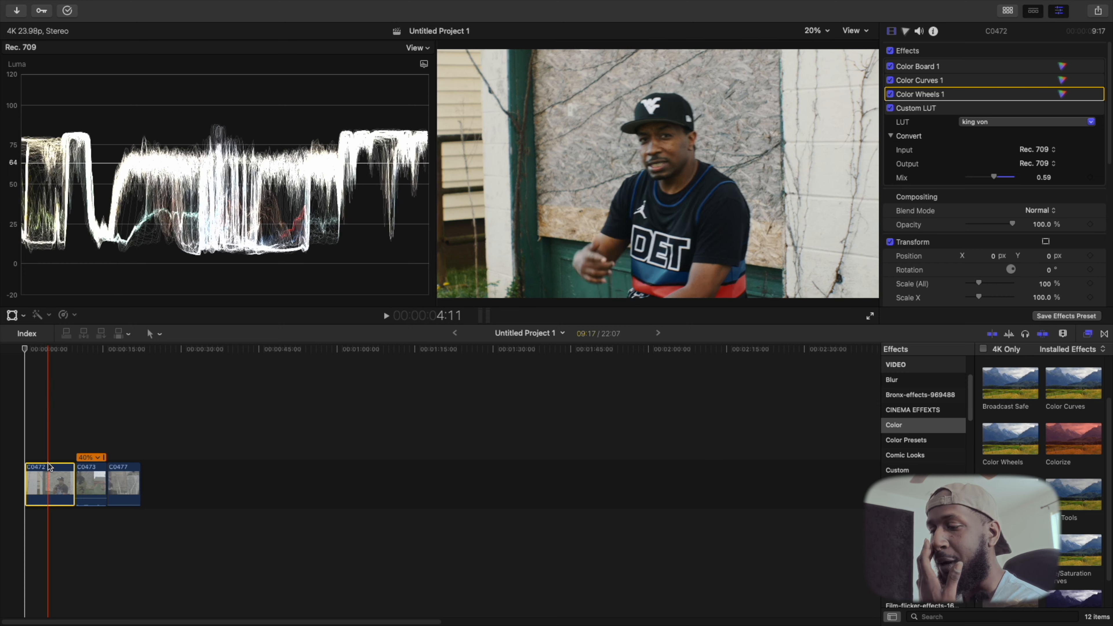
{"action": "left_click", "coordinate": [51, 472]}
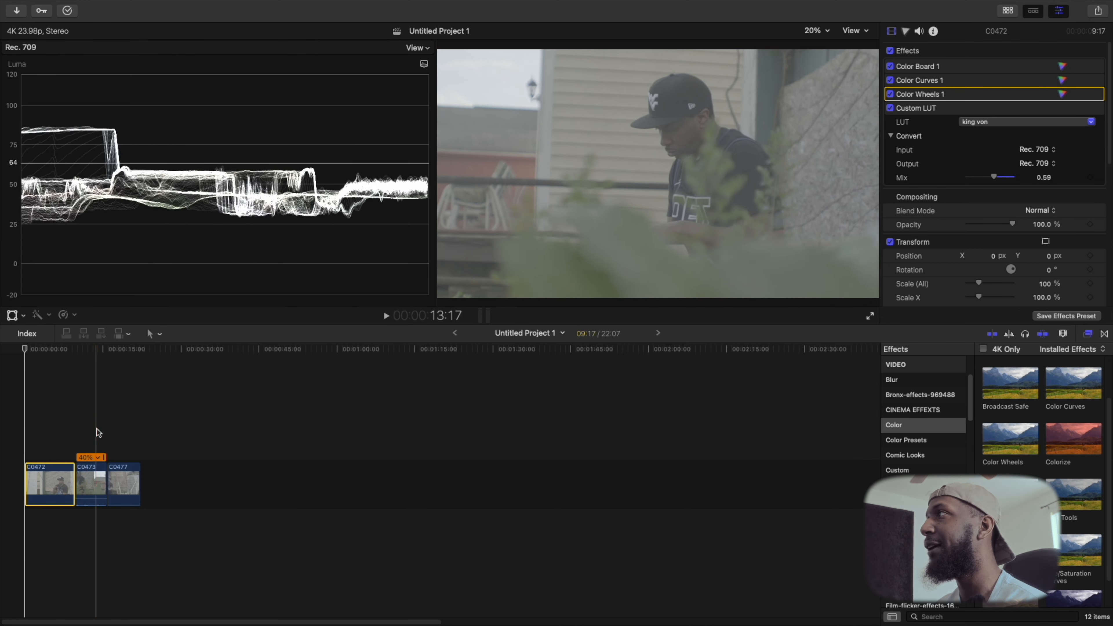
{"action": "left_click", "coordinate": [76, 420]}
{"action": "key", "text": "space"}
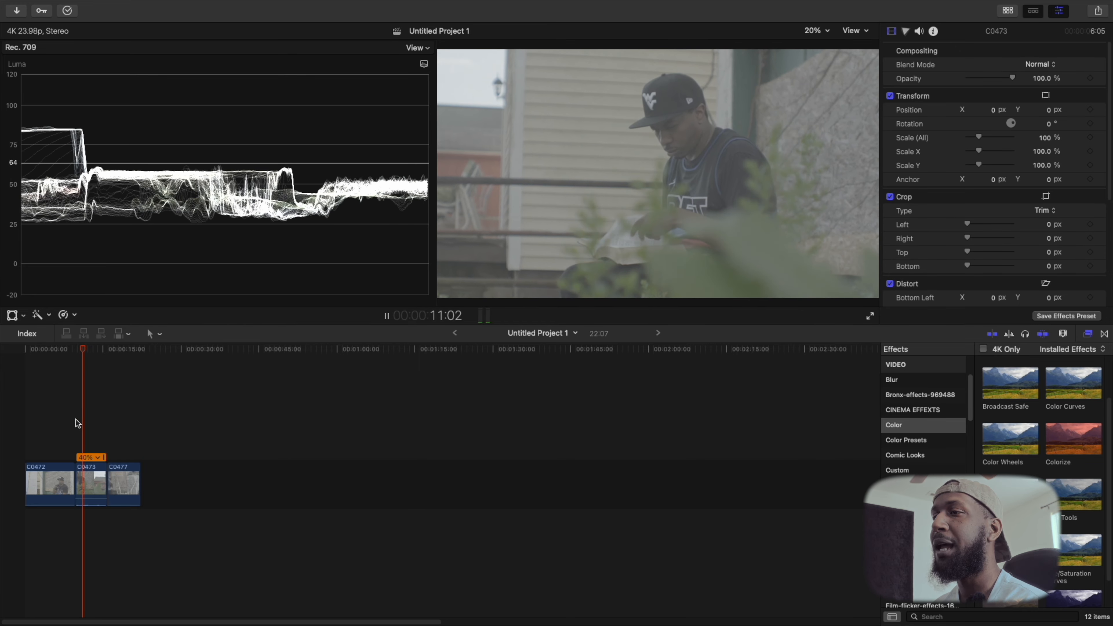
{"action": "left_click", "coordinate": [76, 420]}
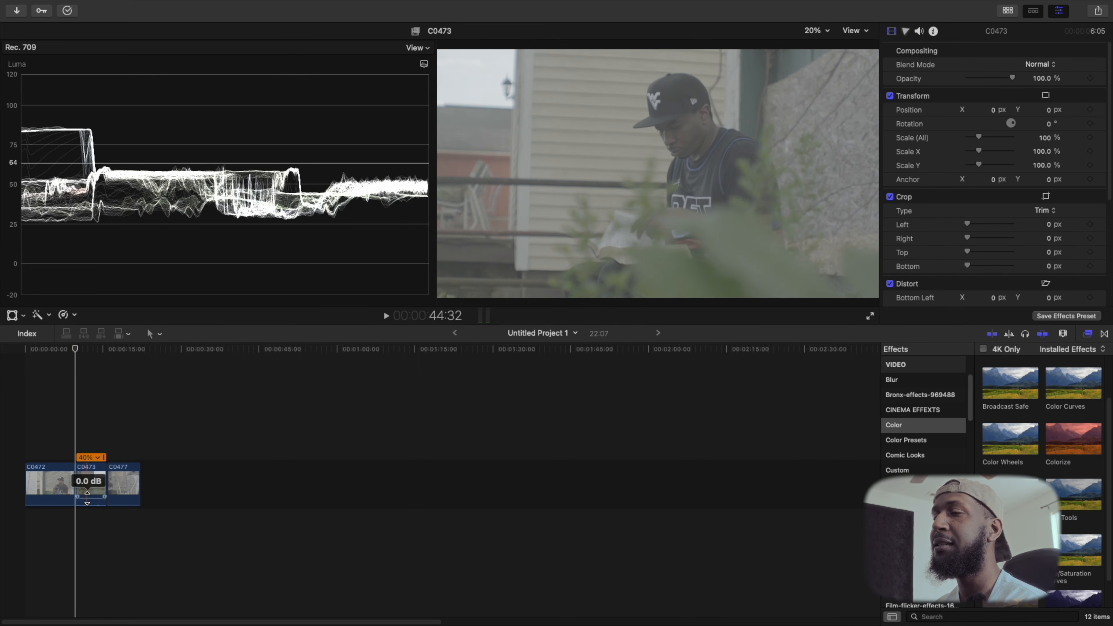
{"action": "left_click", "coordinate": [93, 475]}
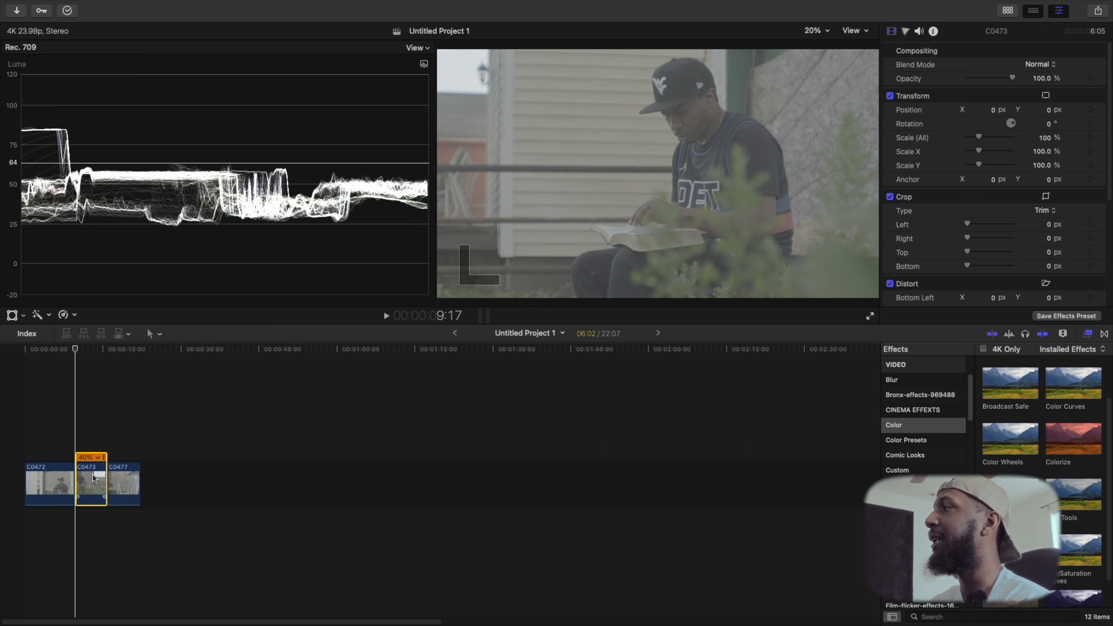
{"action": "key", "text": "alt+super+v"}
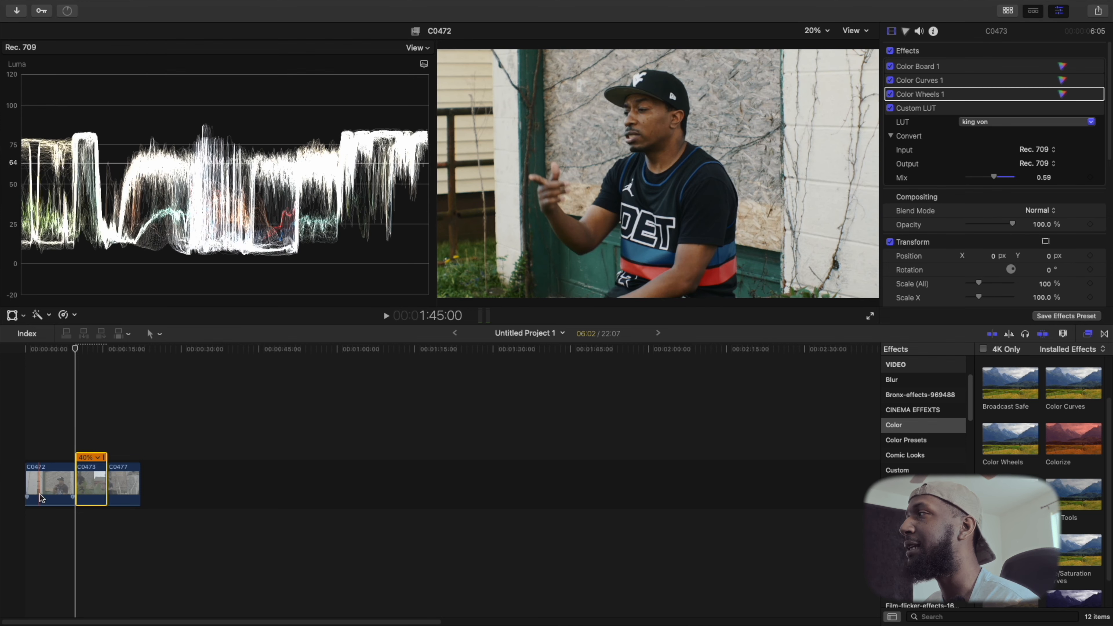
{"action": "left_click", "coordinate": [78, 435]}
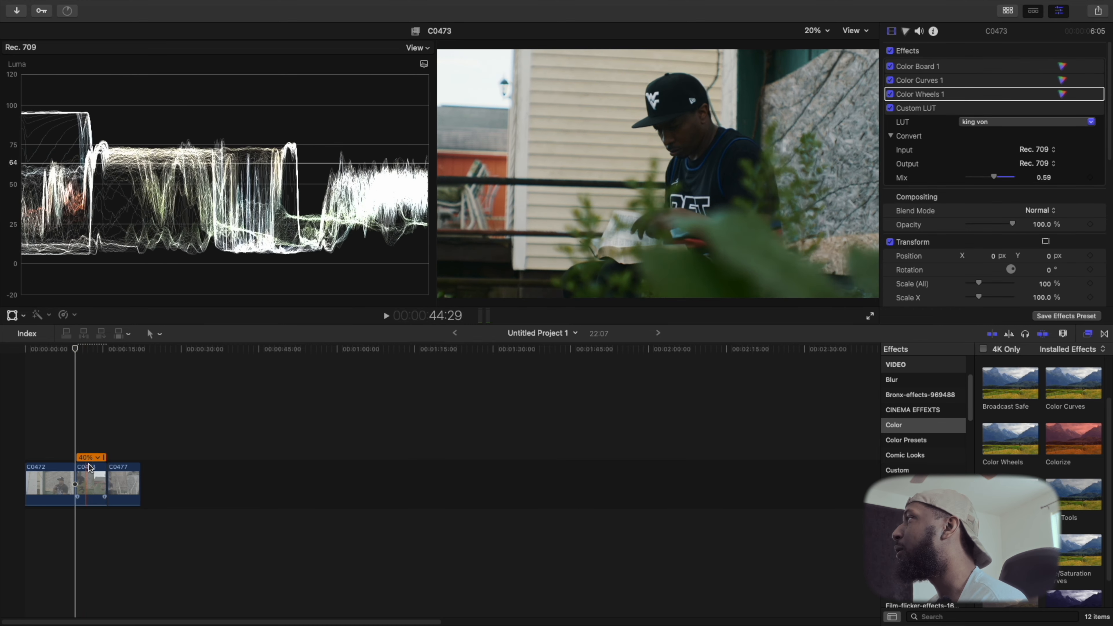
Step: Try a Custom LUT mix of 0.58 on clip C0473 and return it to 0.59
{"action": "left_click", "coordinate": [93, 480]}
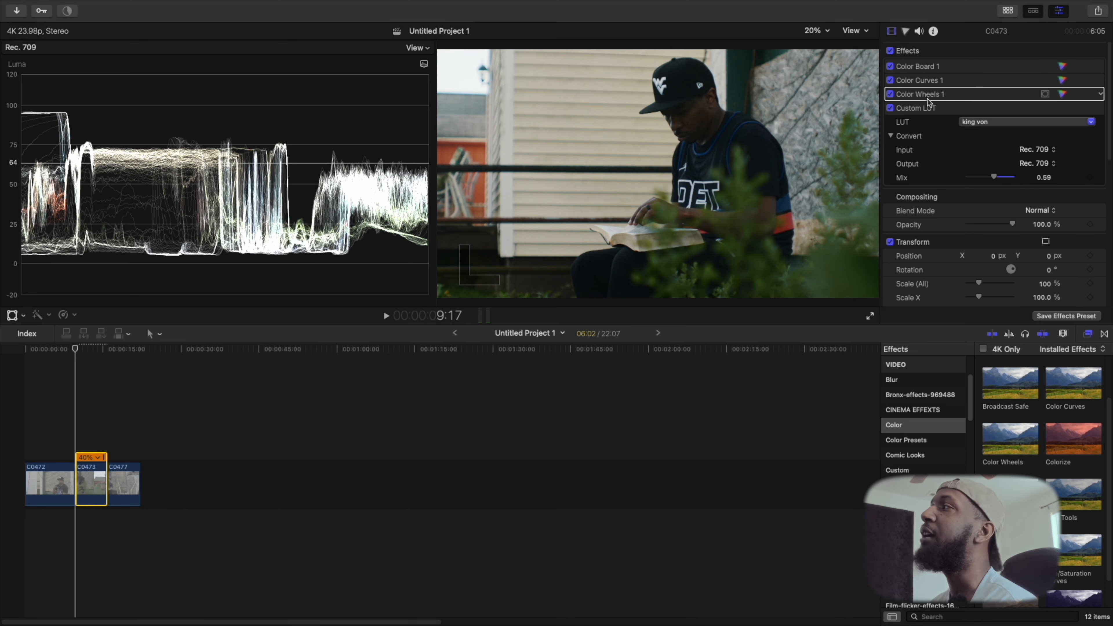
{"action": "left_click", "coordinate": [1000, 177]}
{"action": "mouse_move", "coordinate": [999, 177]}
{"action": "left_mouse_down"}
{"action": "mouse_move", "coordinate": [982, 183]}
{"action": "mouse_move", "coordinate": [994, 182]}
{"action": "left_mouse_up"}
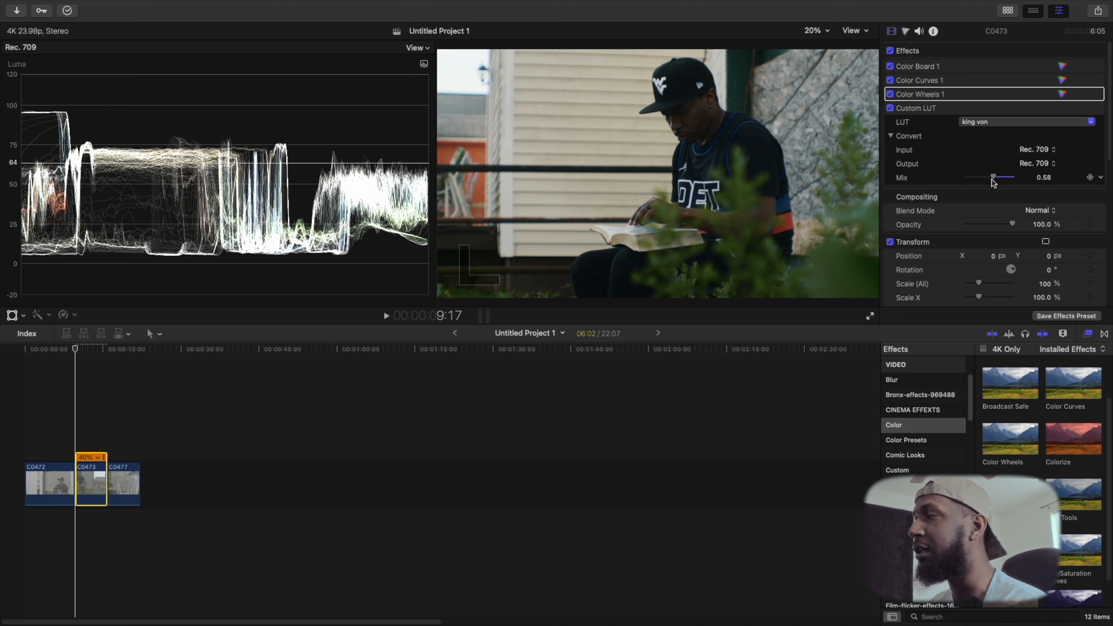
{"action": "left_click_drag", "start_coordinate": [988, 181], "coordinate": [988, 181]}
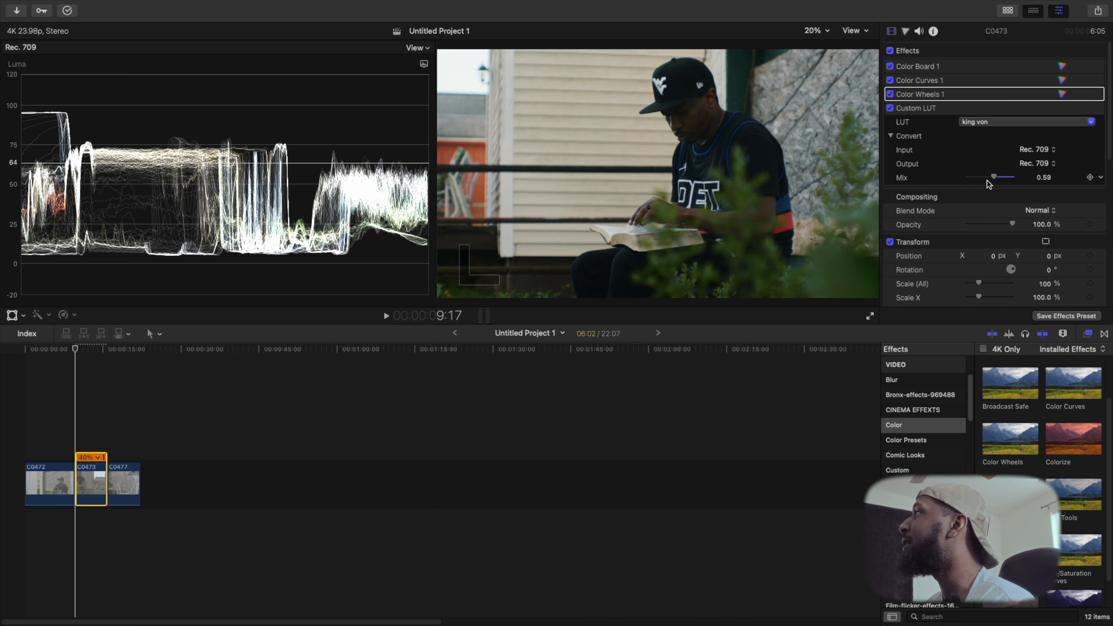
Step: In Color Board 1 of clip C0473, set the shadows exposure to -67% and the highlights exposure to 83%
{"action": "double_click", "coordinate": [944, 67]}
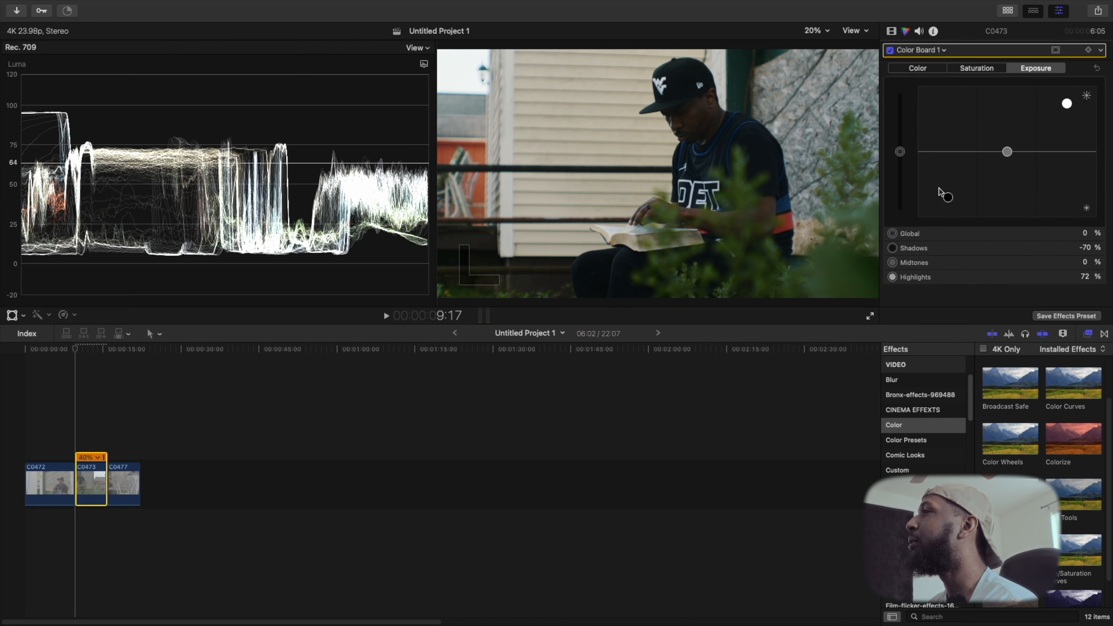
{"action": "left_click_drag", "start_coordinate": [948, 197], "coordinate": [950, 195]}
{"action": "left_click_drag", "start_coordinate": [1067, 107], "coordinate": [1067, 99]}
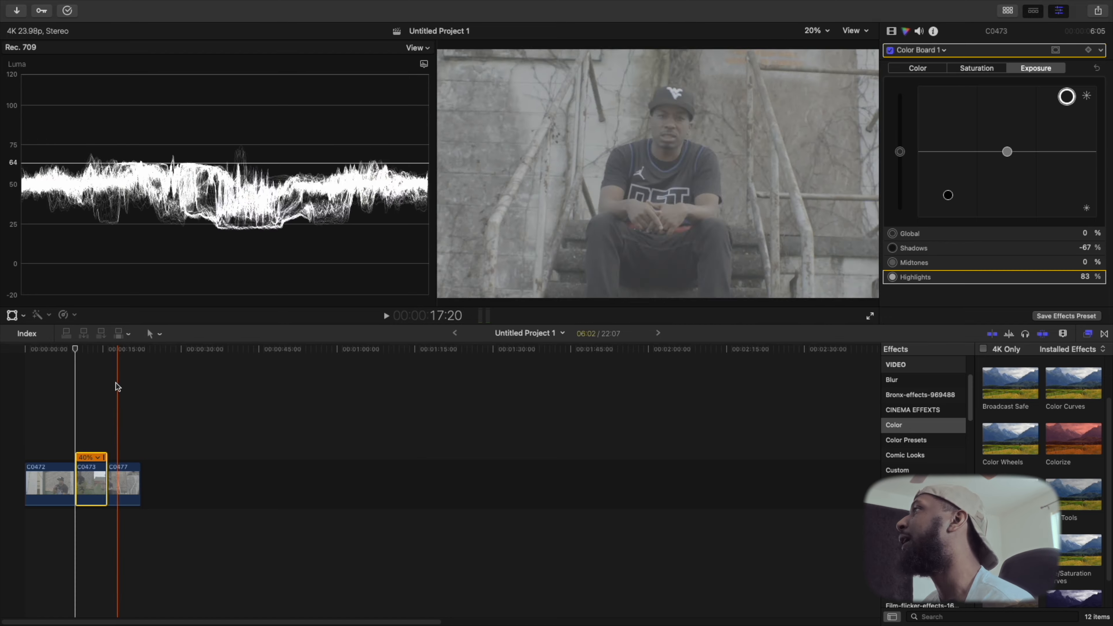
Step: Play clip C0473 from its start to review the adjusted exposure
{"action": "left_click", "coordinate": [75, 405]}
{"action": "key", "text": "space"}
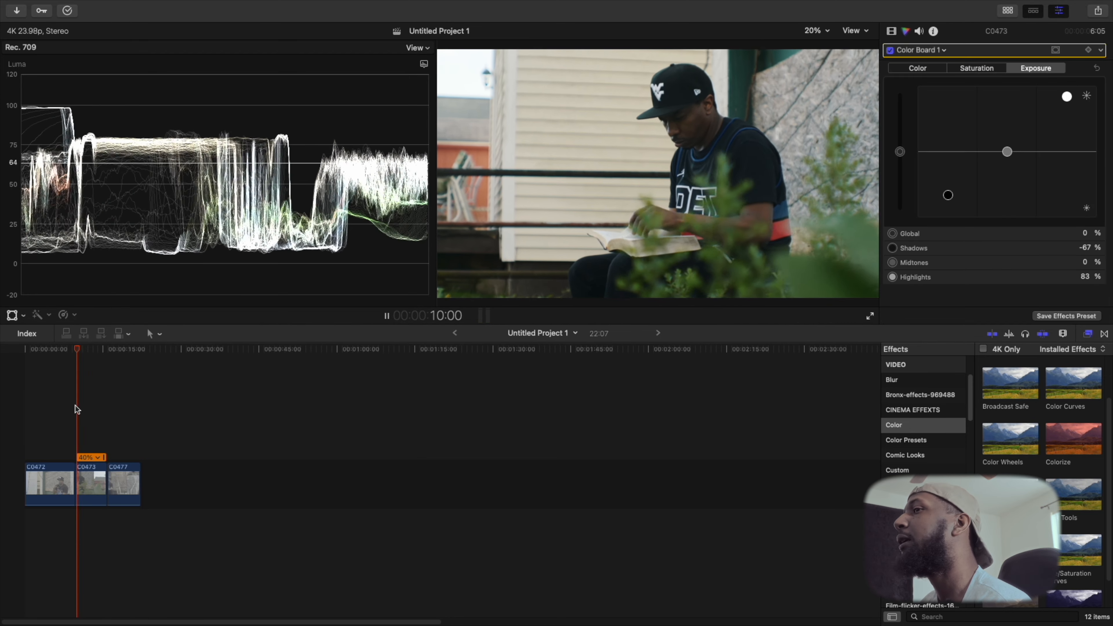
{"action": "key", "text": "space"}
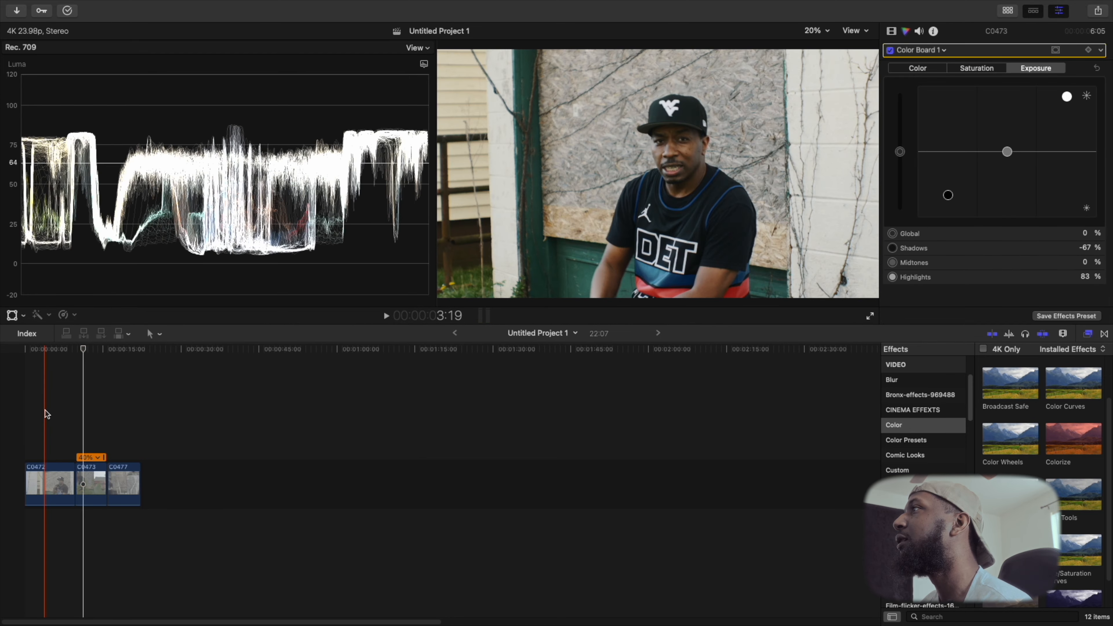
Step: Play clip C0472 and review it against clip C0473 to compare their grades
{"action": "key", "text": "space"}
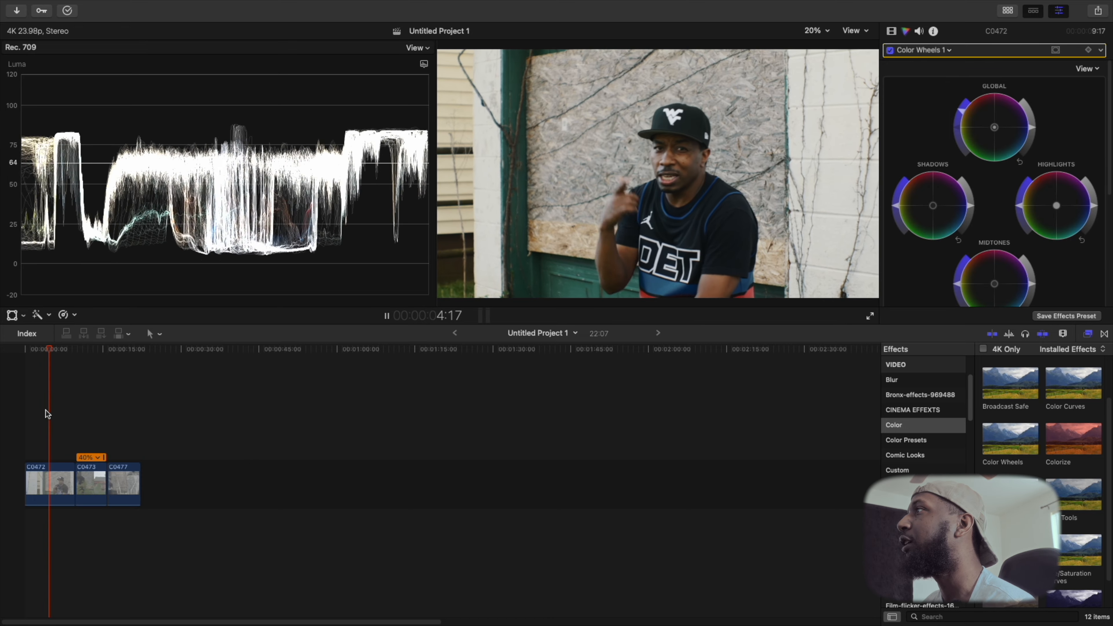
{"action": "key", "text": "space"}
{"action": "key", "text": "space"}
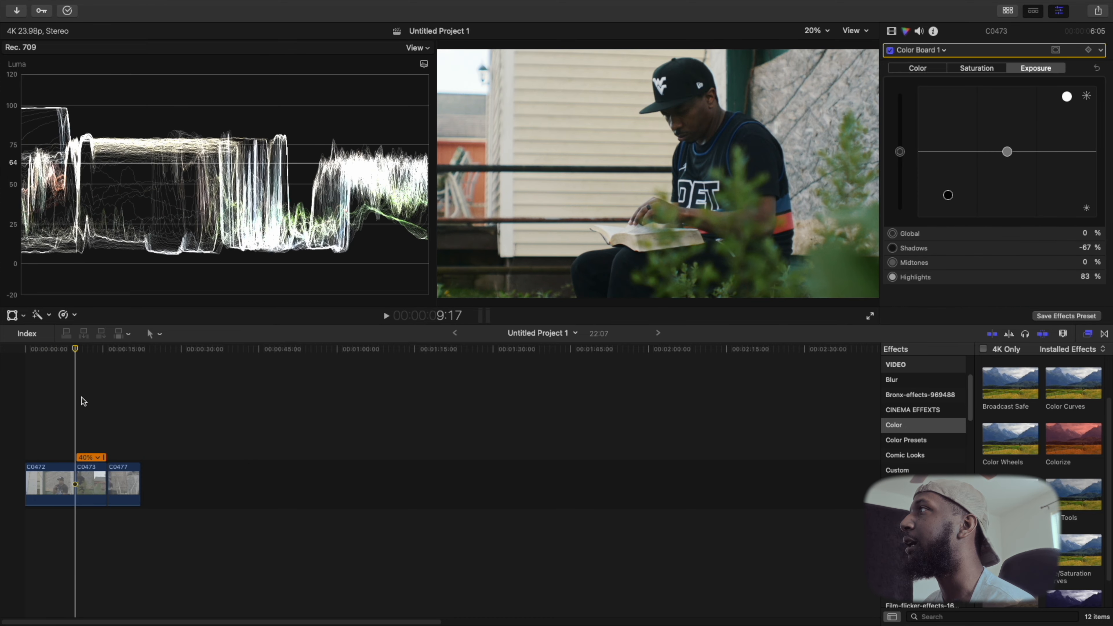
{"action": "left_click", "coordinate": [94, 418]}
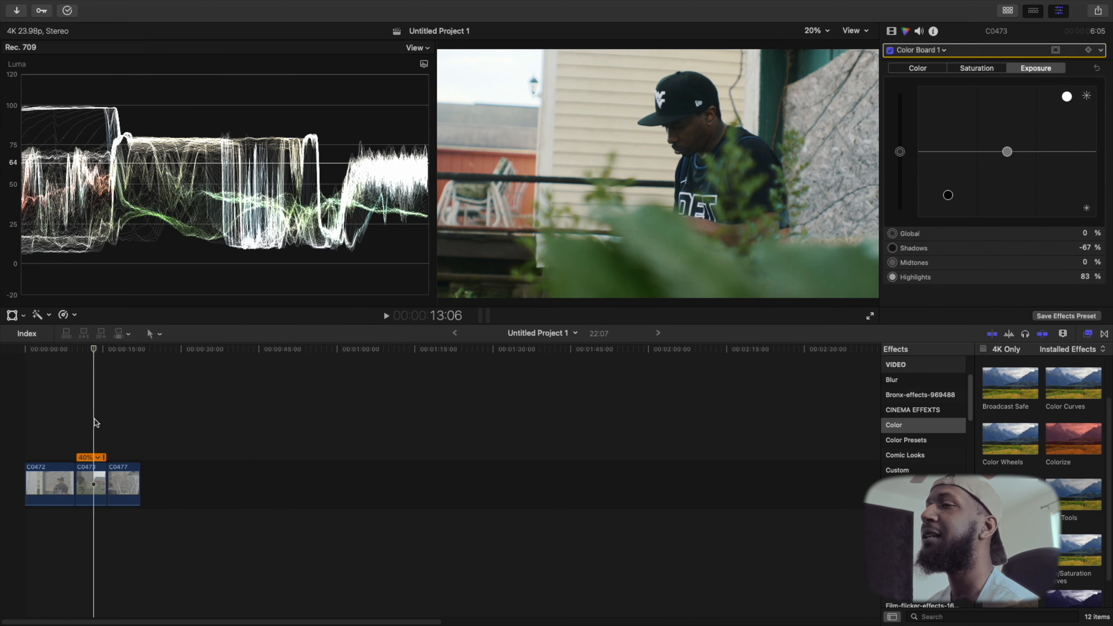
Step: Paste the copied color effects onto clip C0477 and move the playhead to the clip's start
{"action": "left_click", "coordinate": [130, 480]}
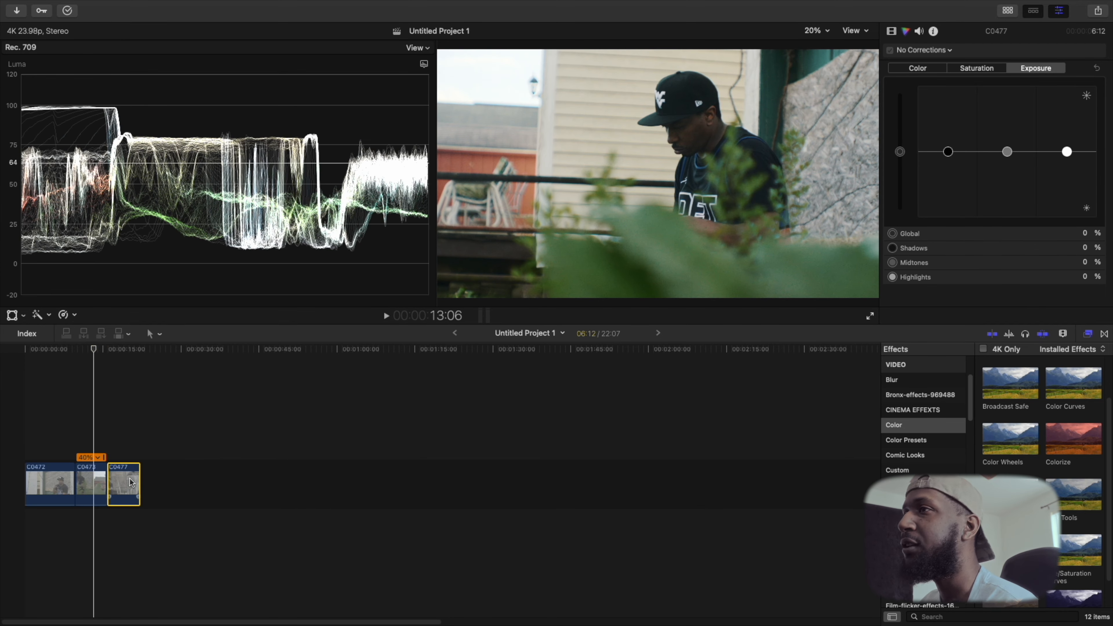
{"action": "key", "text": "alt+super+v"}
{"action": "left_click", "coordinate": [130, 357]}
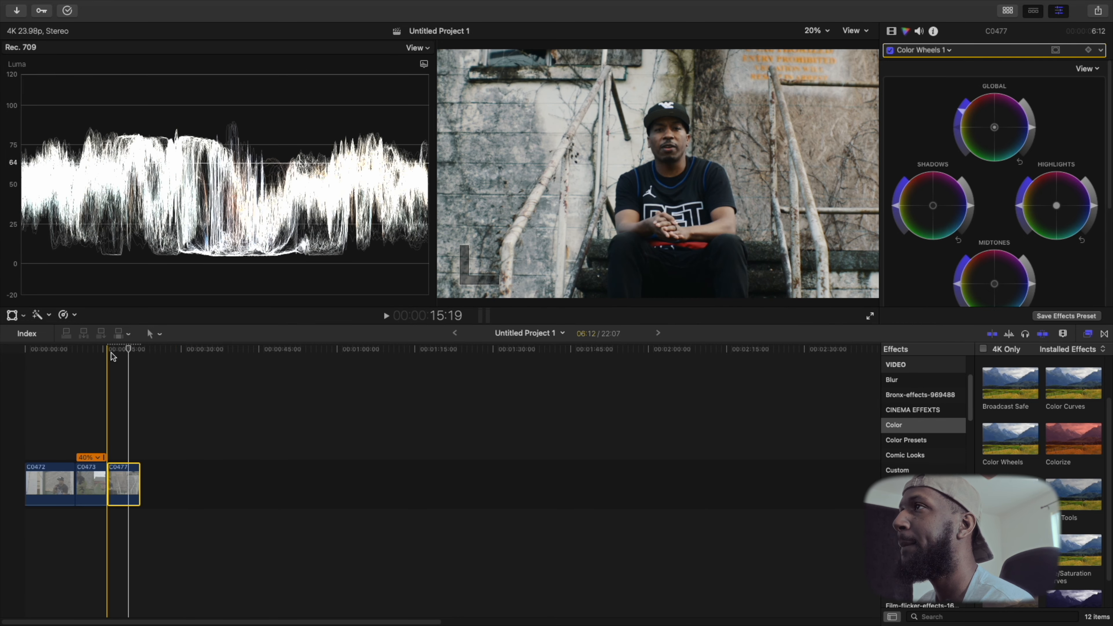
{"action": "left_click", "coordinate": [111, 353]}
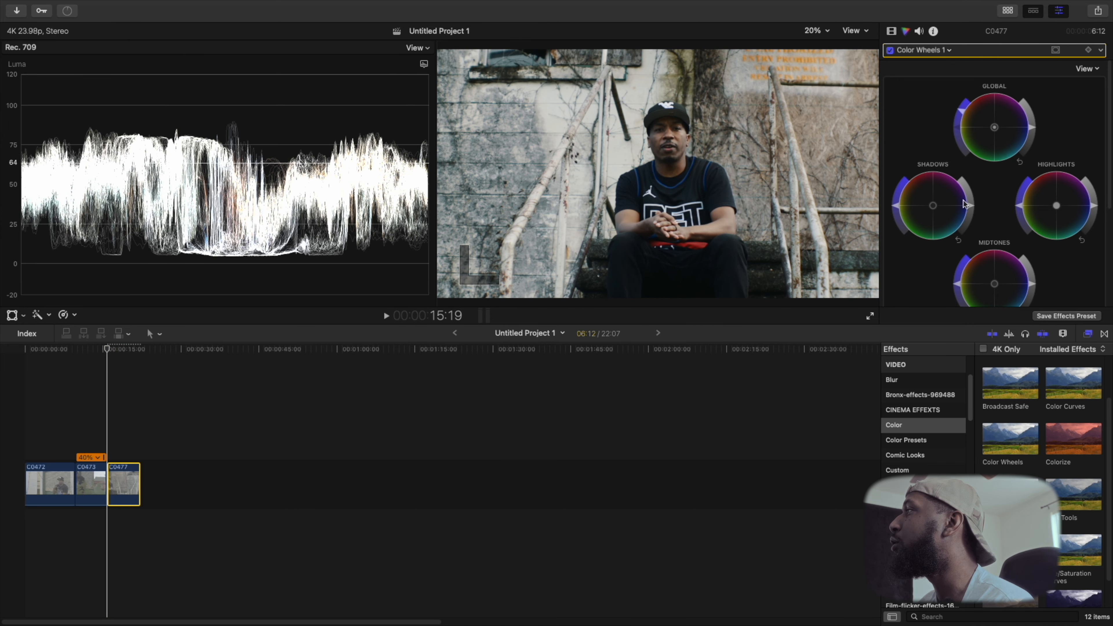
Step: Raise the highlights brightness slightly in Color Wheels 1 of clip C0477
{"action": "scroll", "coordinate": [991, 237], "scroll_direction": "down", "scroll_amount": 3}
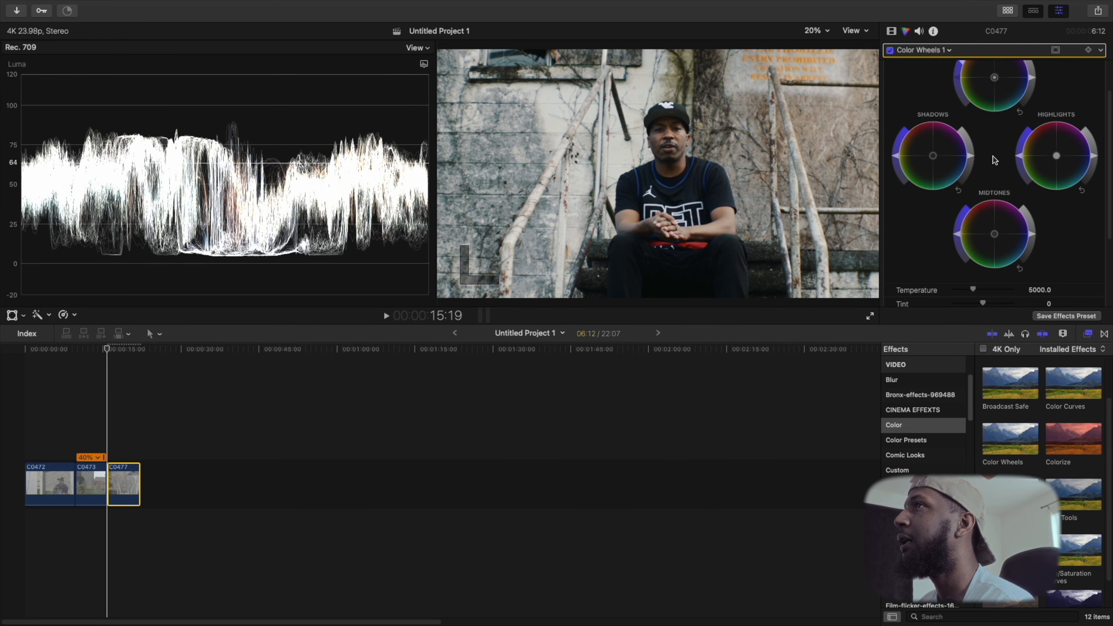
{"action": "scroll", "coordinate": [995, 160], "scroll_direction": "up", "scroll_amount": 3}
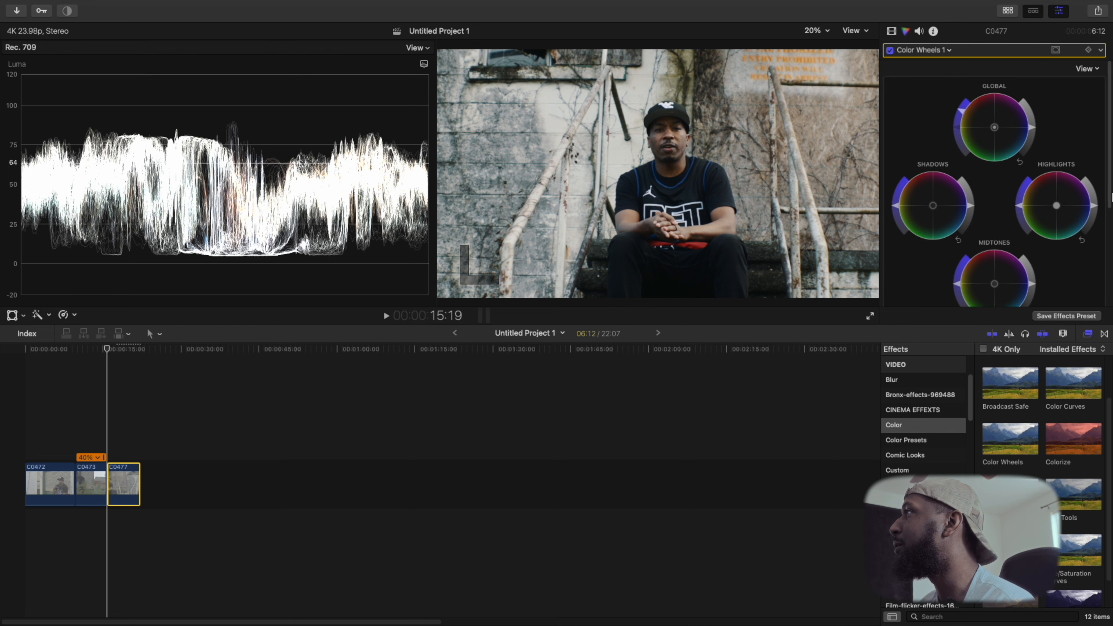
{"action": "left_click", "coordinate": [1098, 204]}
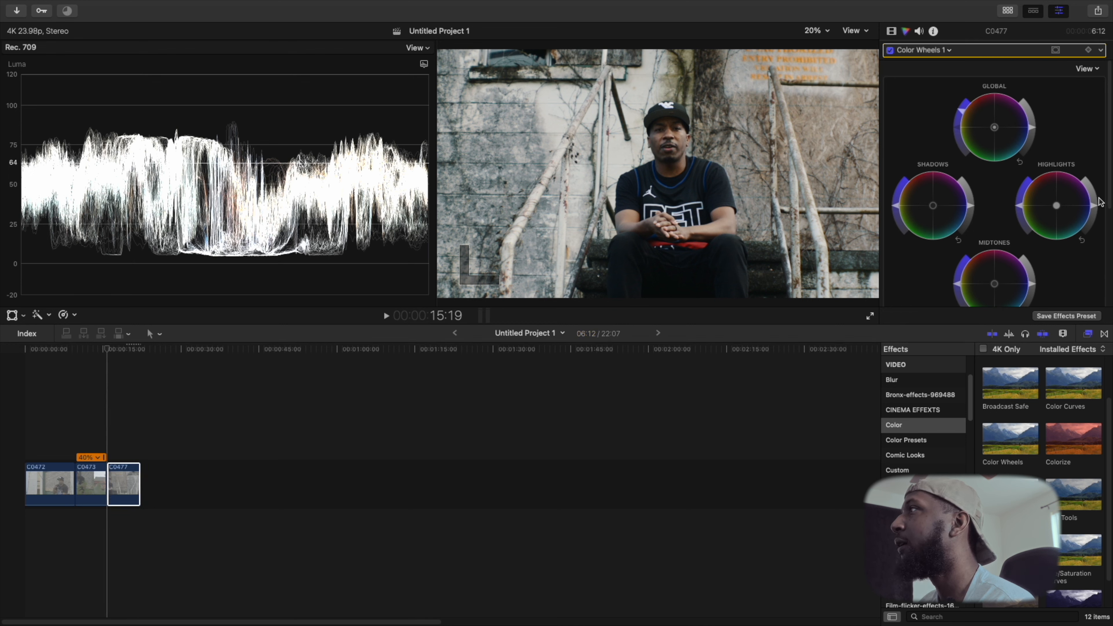
{"action": "left_click_drag", "start_coordinate": [1097, 206], "coordinate": [1097, 198]}
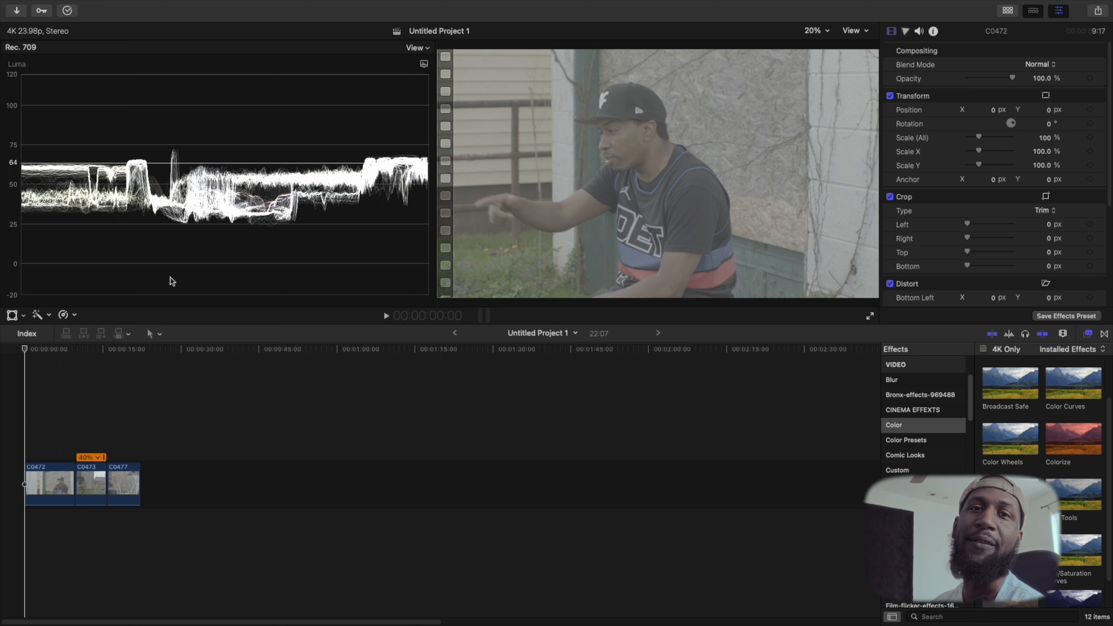
Step: Find the Dehancer Pro v7 effect and apply it to the ungraded clip C0472
{"action": "scroll", "coordinate": [921, 417], "scroll_direction": "down", "scroll_amount": 3}
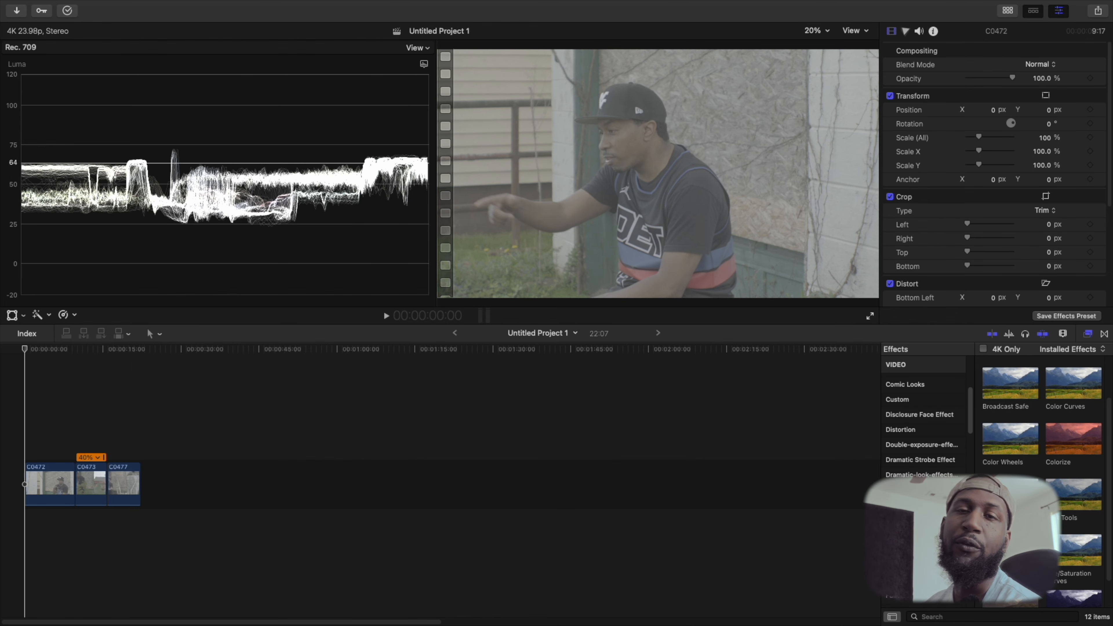
{"action": "left_click", "coordinate": [912, 550]}
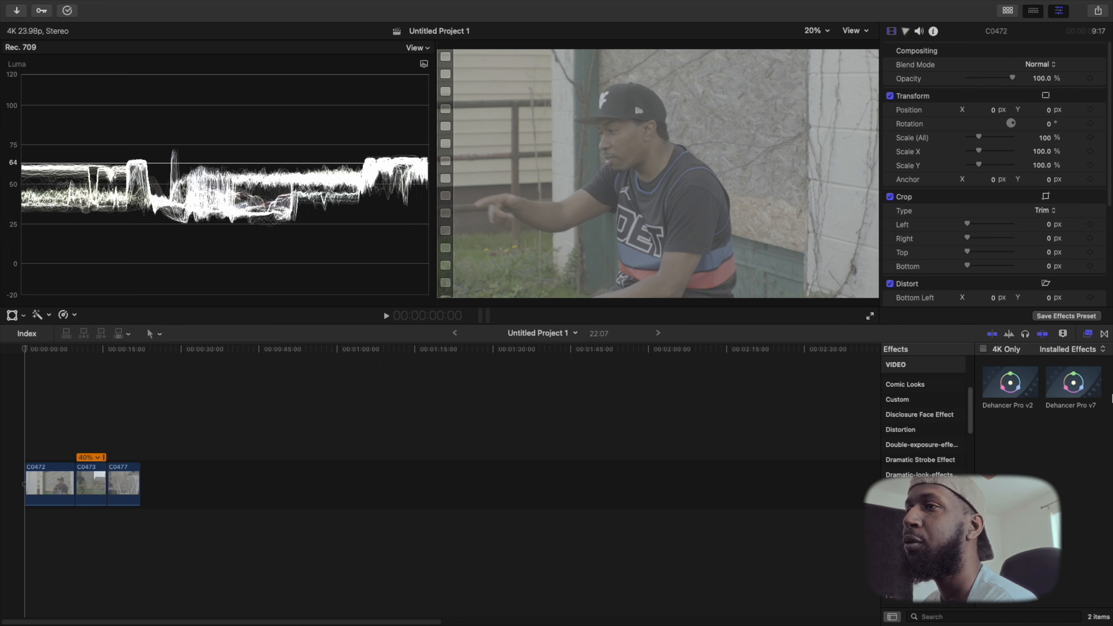
{"action": "left_click_drag", "start_coordinate": [1087, 386], "coordinate": [48, 478]}
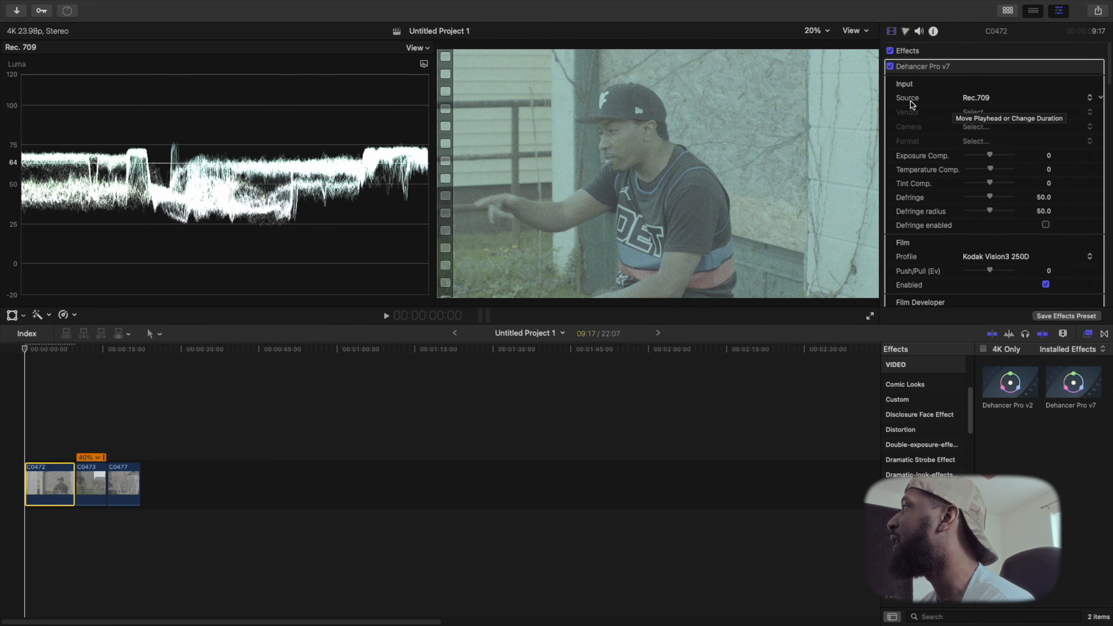
Step: Set the Dehancer input source to Choose Camera, with vendor Sony and camera Cinema Line FX30
{"action": "left_click", "coordinate": [1004, 100]}
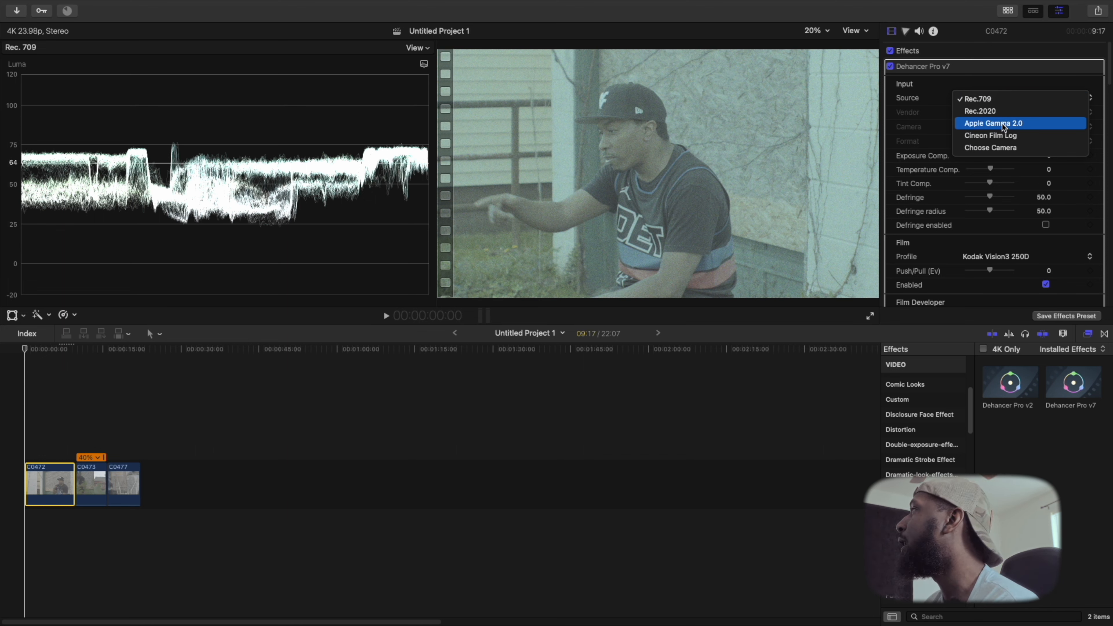
{"action": "left_click", "coordinate": [1012, 149]}
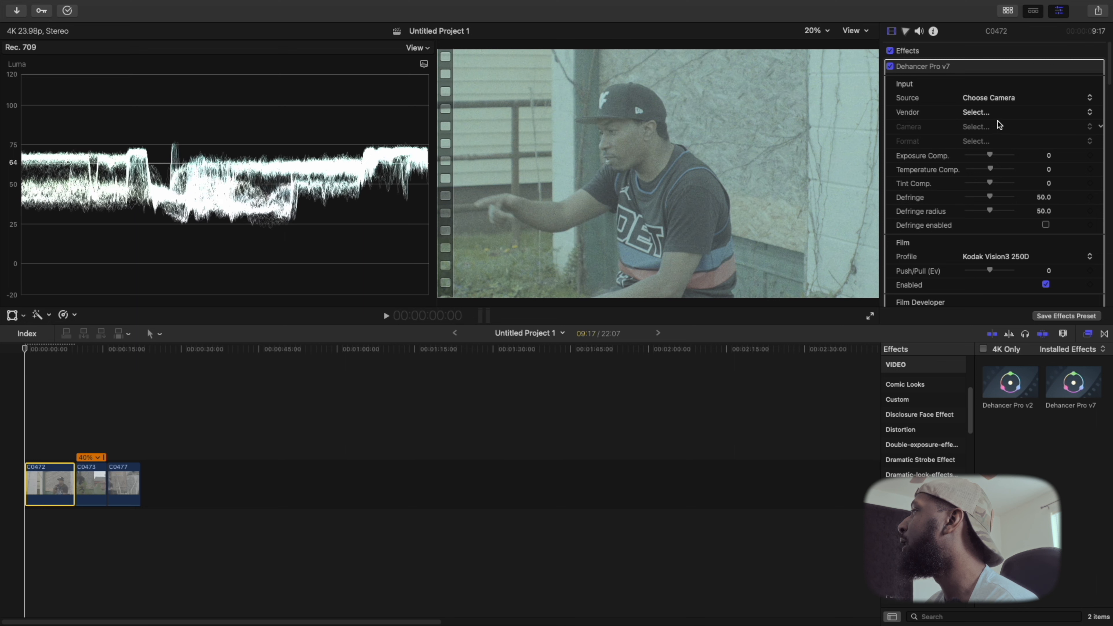
{"action": "left_click", "coordinate": [985, 115]}
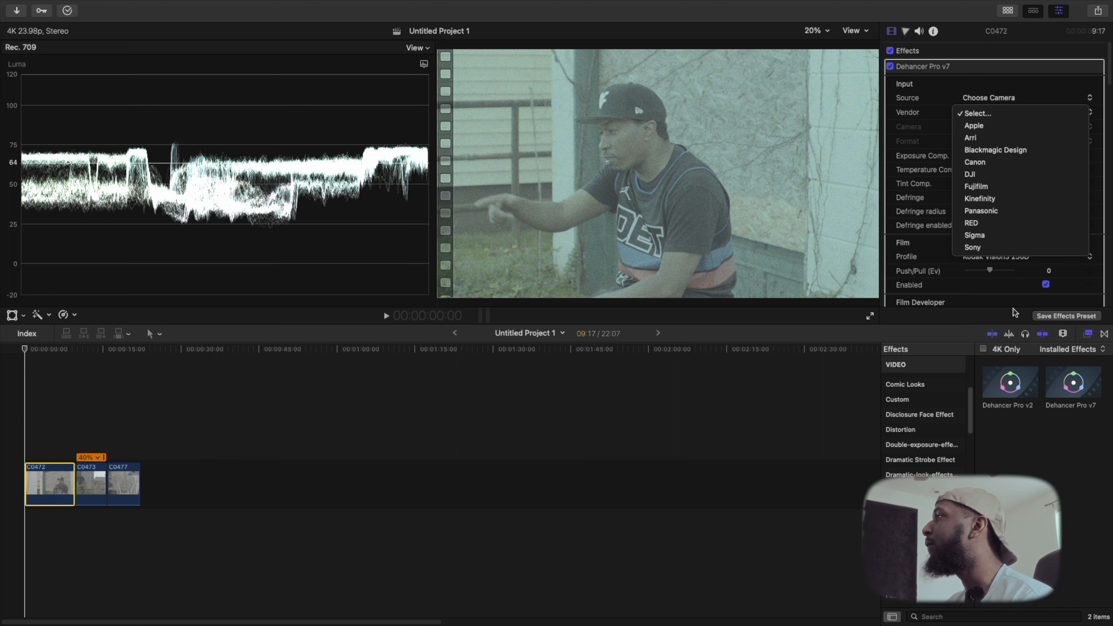
{"action": "left_click", "coordinate": [973, 248]}
{"action": "left_click", "coordinate": [1005, 130]}
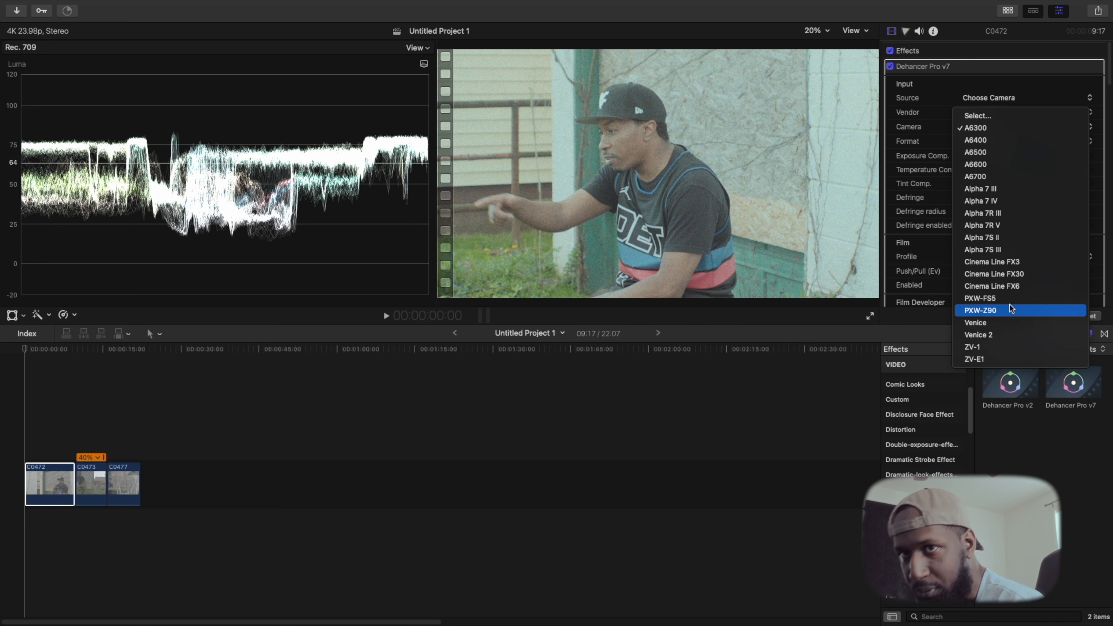
{"action": "left_click", "coordinate": [1003, 273]}
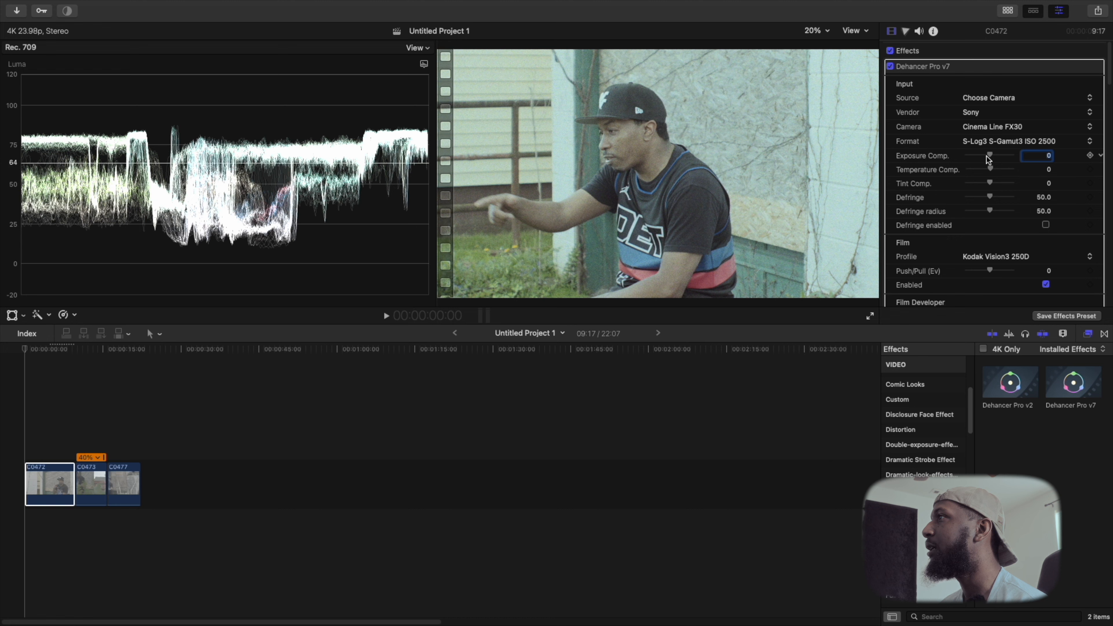
Step: Set Dehancer's exposure compensation to -0.18 and temperature compensation to 9.0 on clip C0472
{"action": "left_click_drag", "start_coordinate": [989, 158], "coordinate": [989, 160]}
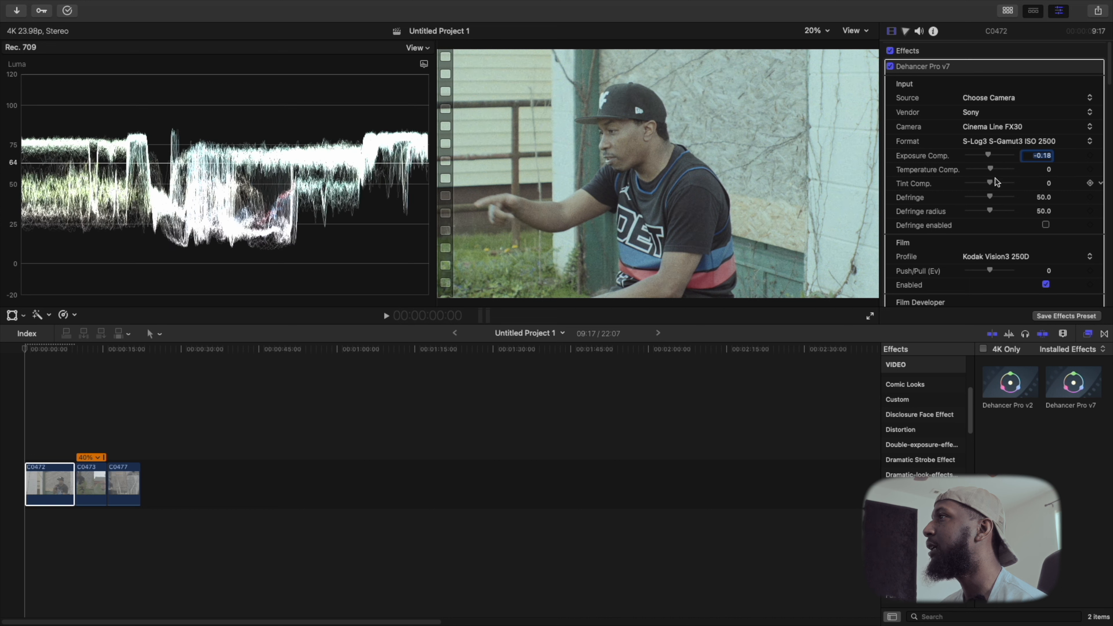
{"action": "left_click_drag", "start_coordinate": [991, 169], "coordinate": [991, 169]}
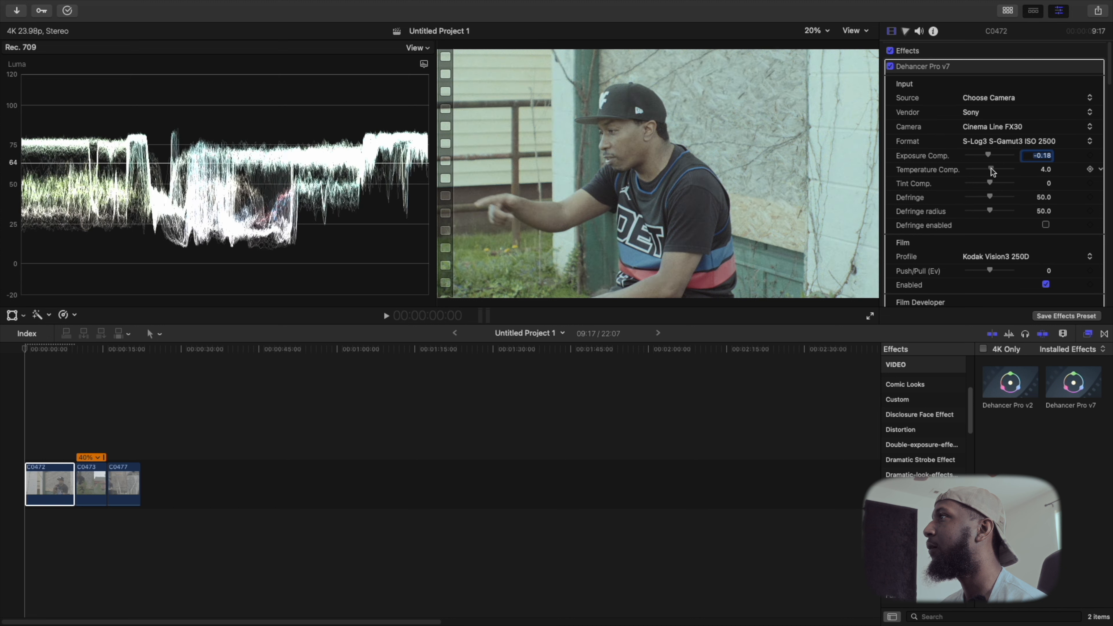
{"action": "left_click_drag", "start_coordinate": [992, 169], "coordinate": [992, 170]}
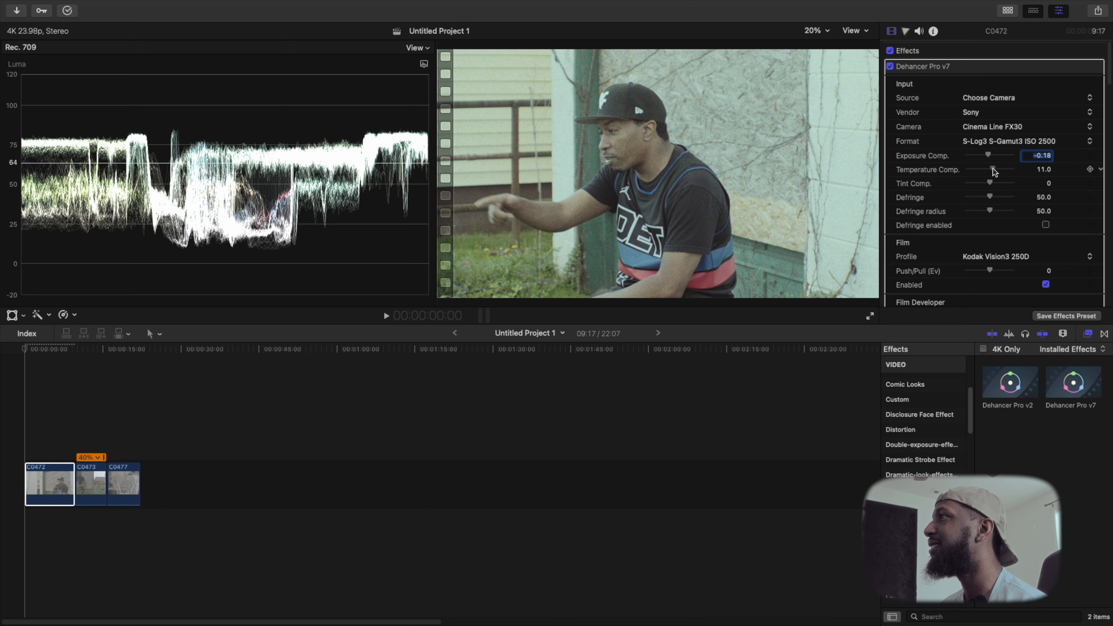
{"action": "left_click_drag", "start_coordinate": [992, 169], "coordinate": [992, 169]}
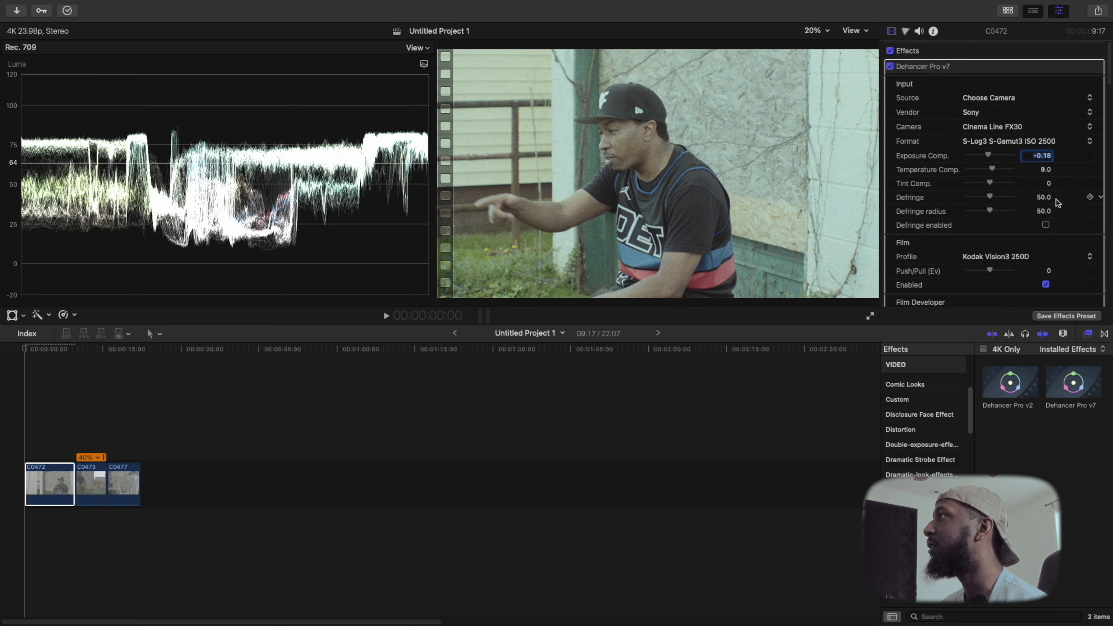
Step: Set Dehancer's tint compensation to 4.0 on clip C0472
{"action": "scroll", "coordinate": [988, 175], "scroll_direction": "down", "scroll_amount": 1}
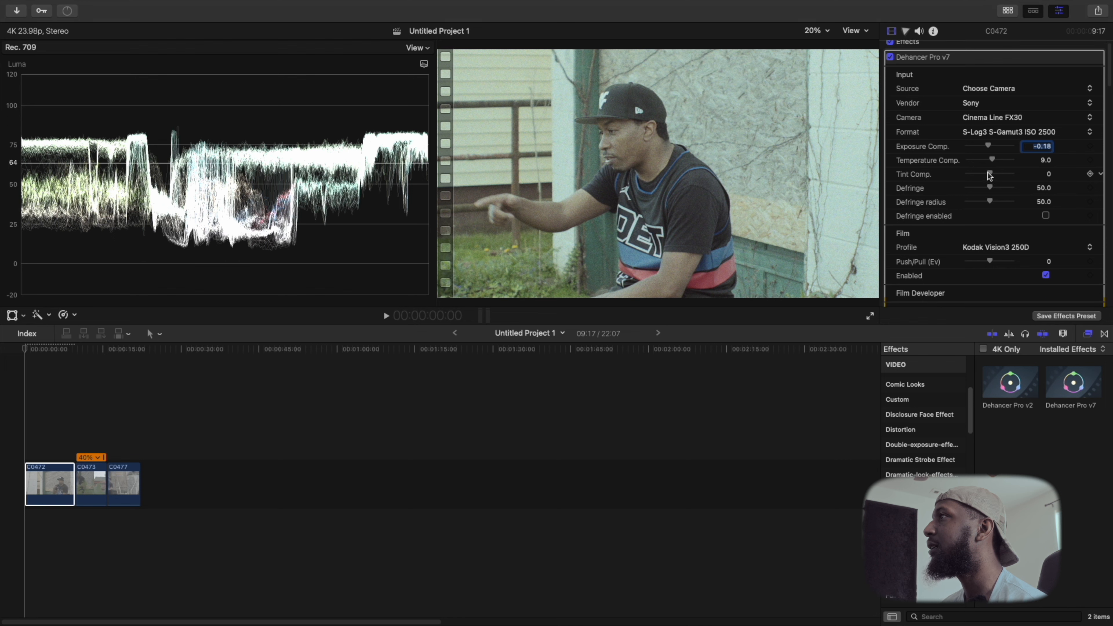
{"action": "left_click_drag", "start_coordinate": [990, 175], "coordinate": [992, 178]}
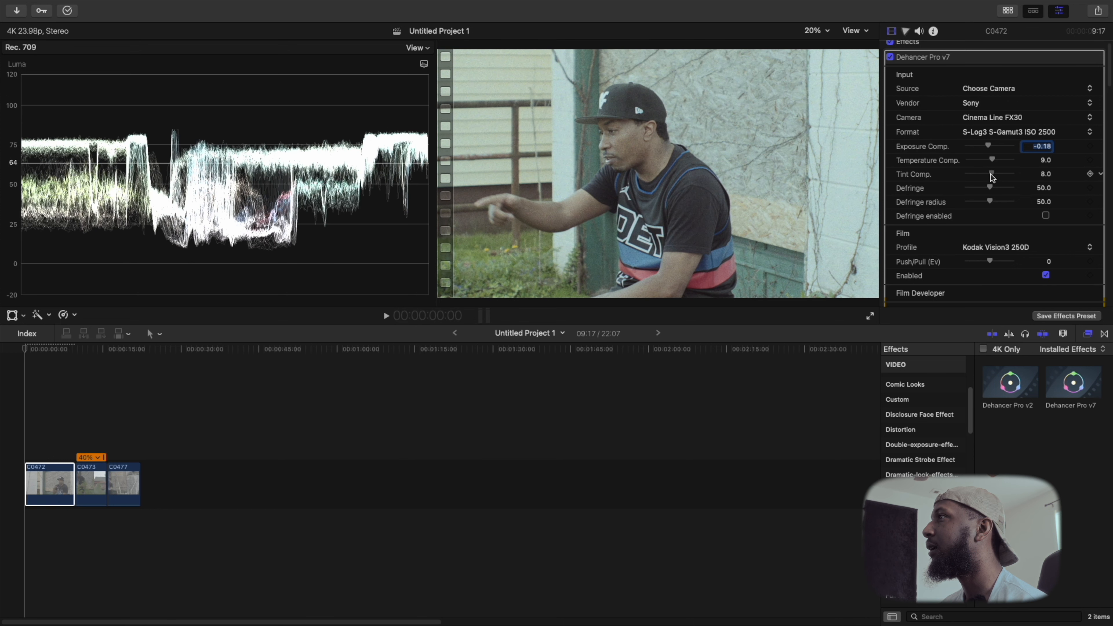
{"action": "left_click_drag", "start_coordinate": [993, 178], "coordinate": [992, 178]}
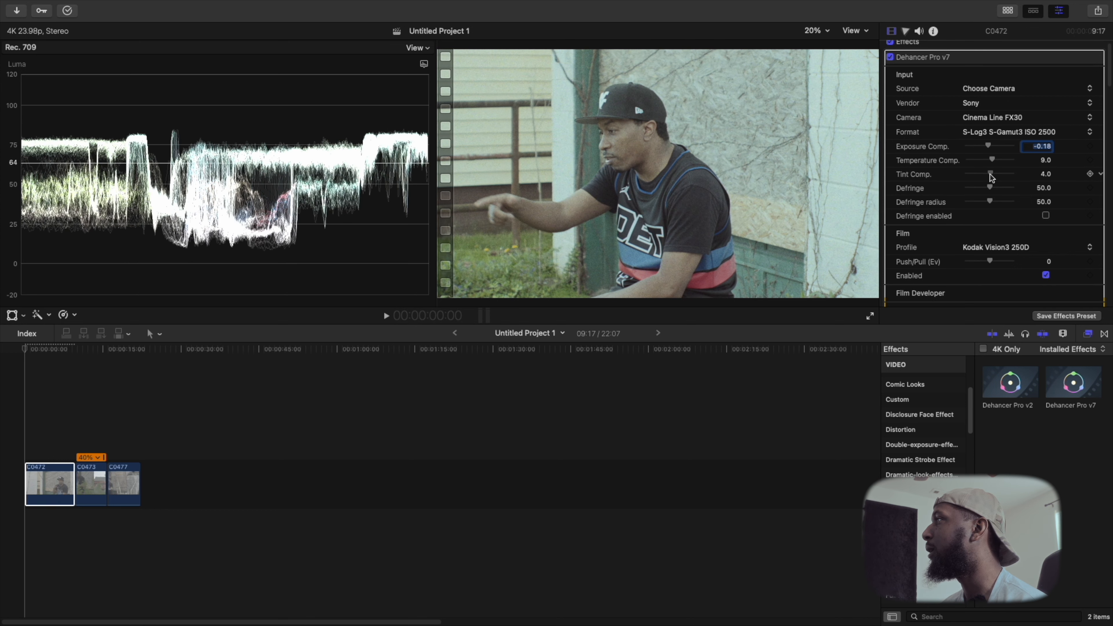
Step: Try the Kodak Vision3 50D and Kodak Vision3 500T film profiles on clip C0472, then return to Kodak Vision3 250D
{"action": "scroll", "coordinate": [1061, 193], "scroll_direction": "down", "scroll_amount": 4}
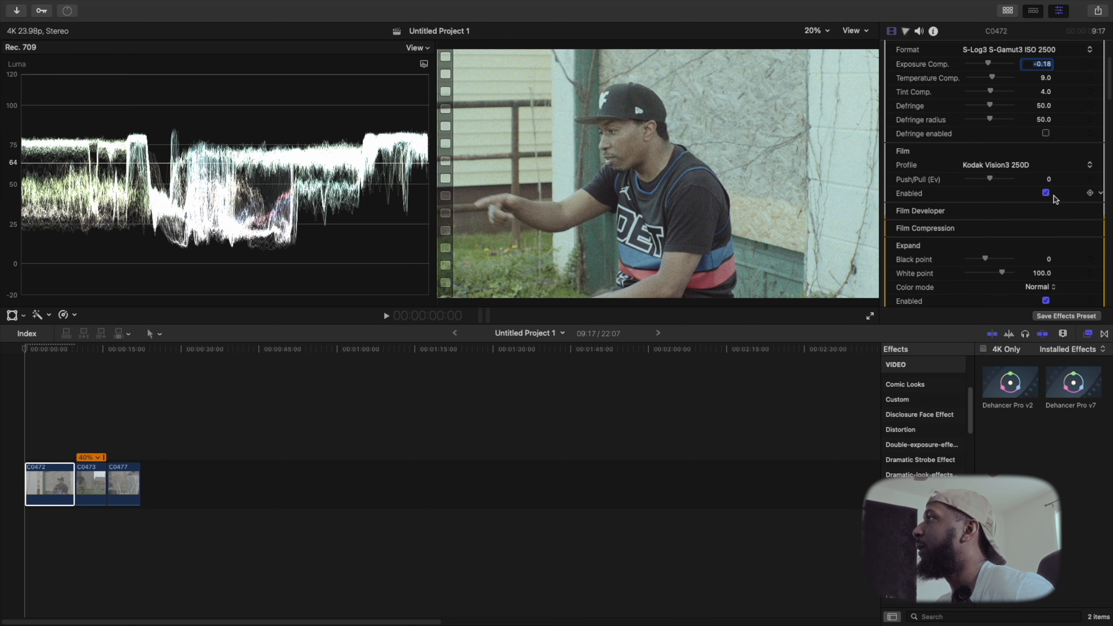
{"action": "scroll", "coordinate": [1054, 195], "scroll_direction": "down", "scroll_amount": 3}
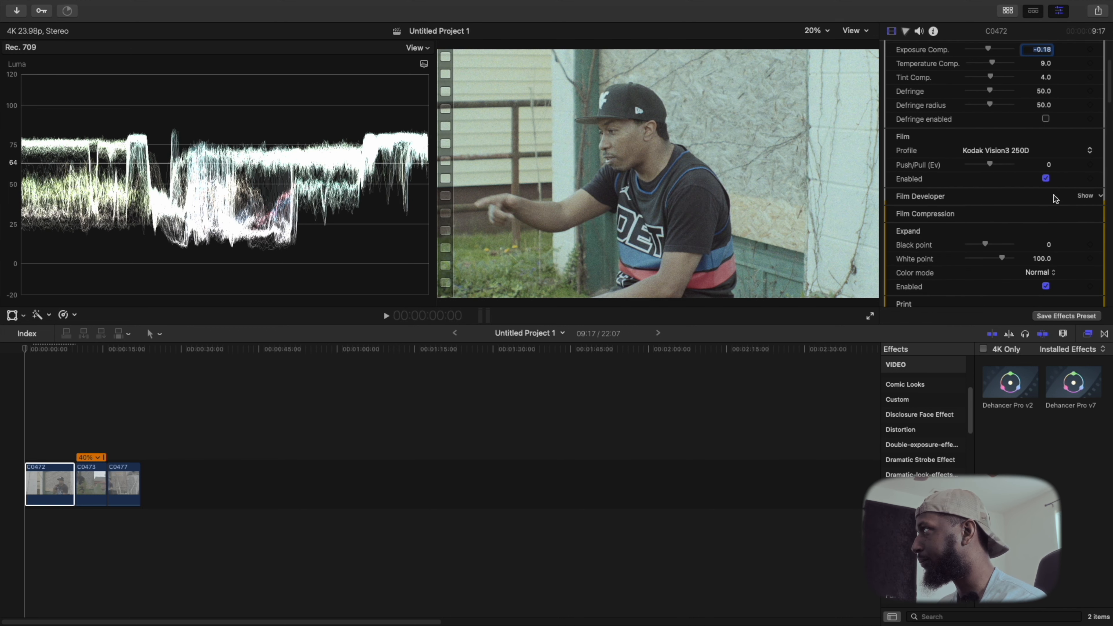
{"action": "scroll", "coordinate": [1055, 198], "scroll_direction": "down", "scroll_amount": 1}
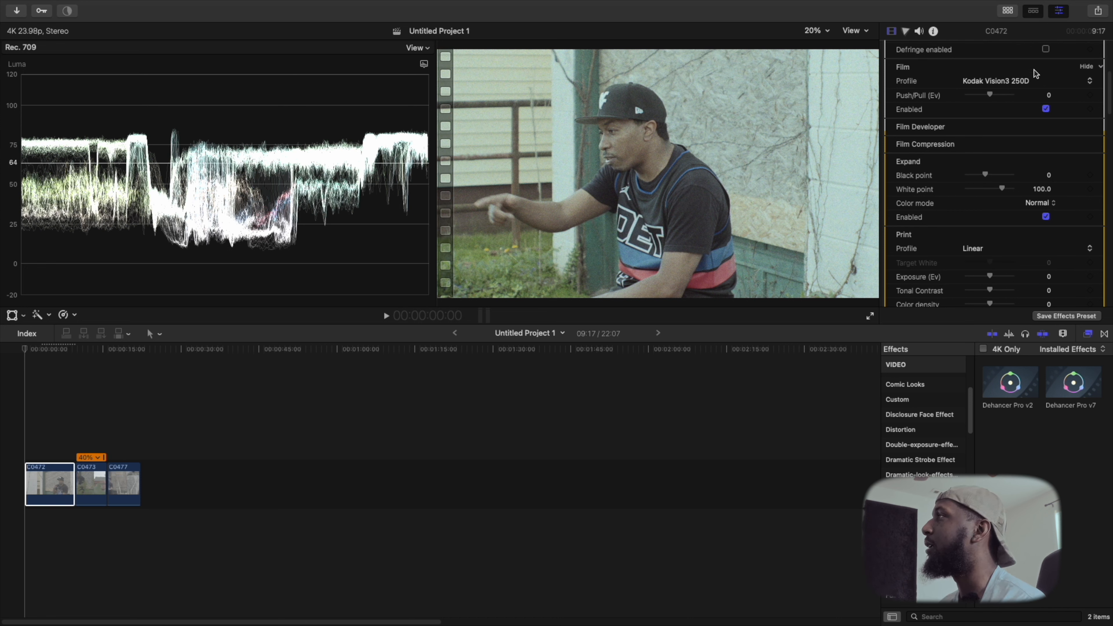
{"action": "left_click", "coordinate": [1029, 81]}
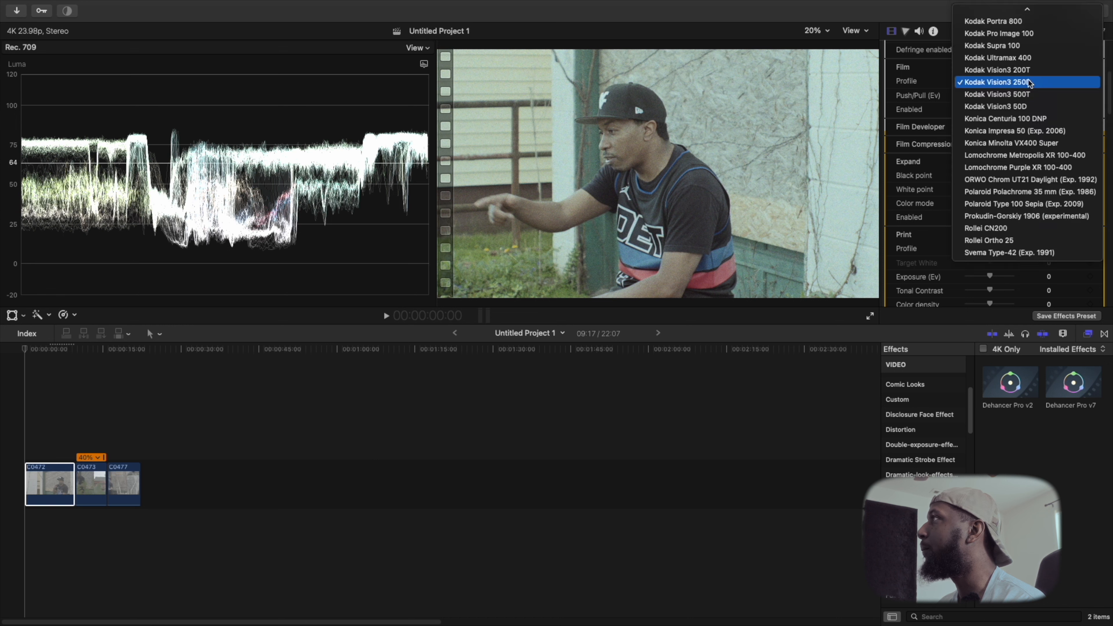
{"action": "scroll", "coordinate": [1030, 171], "scroll_direction": "up", "scroll_amount": 10}
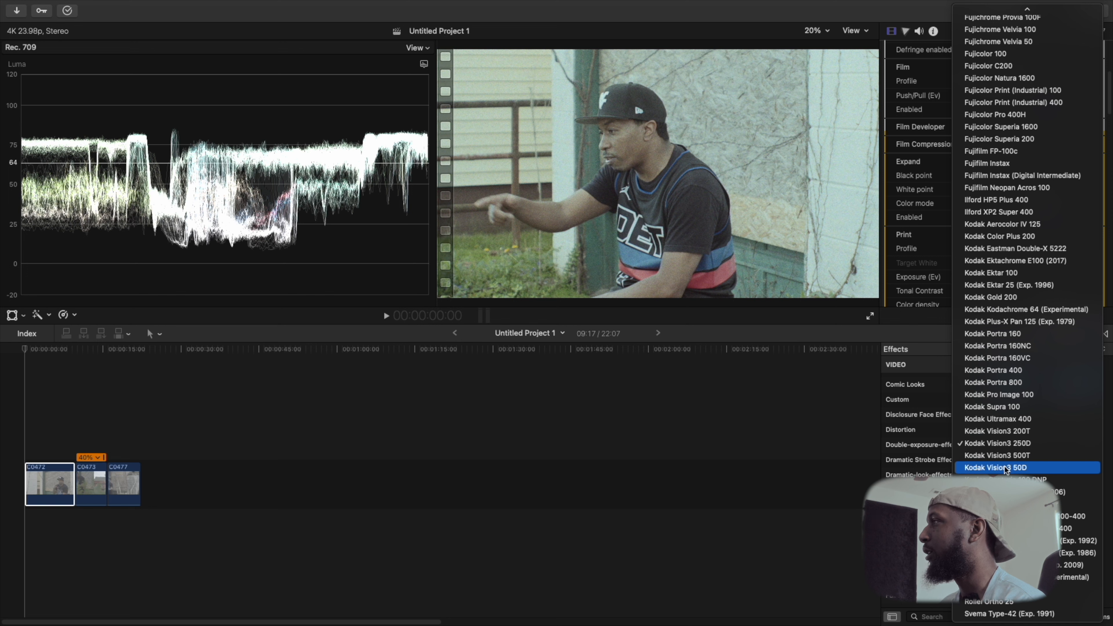
{"action": "left_click", "coordinate": [1004, 467]}
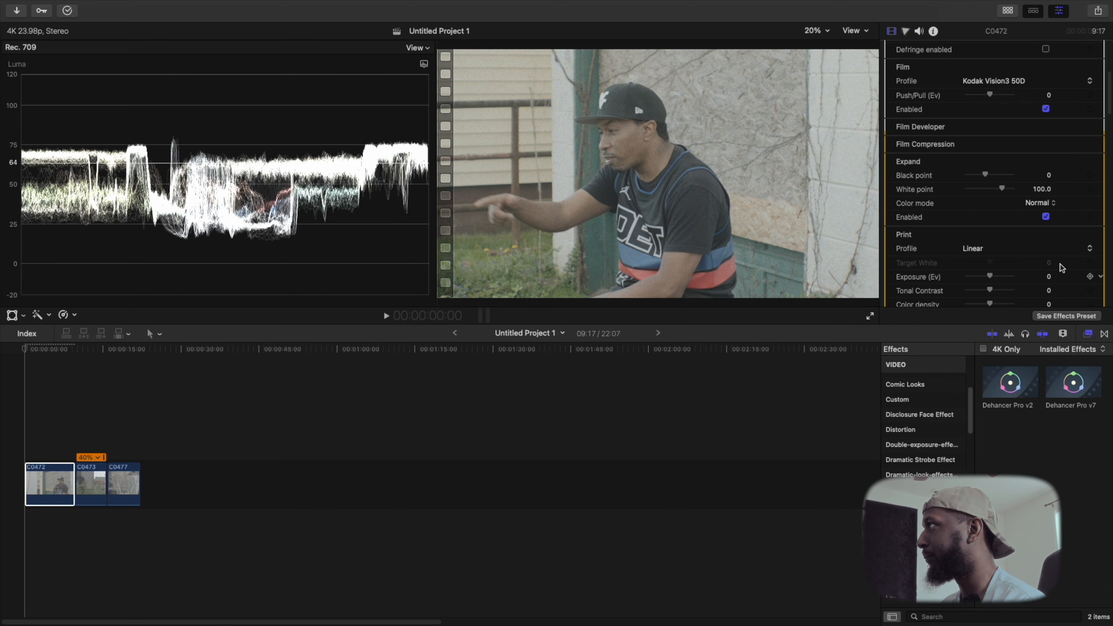
{"action": "left_click", "coordinate": [1013, 82]}
{"action": "scroll", "coordinate": [1032, 93], "scroll_direction": "up", "scroll_amount": 2}
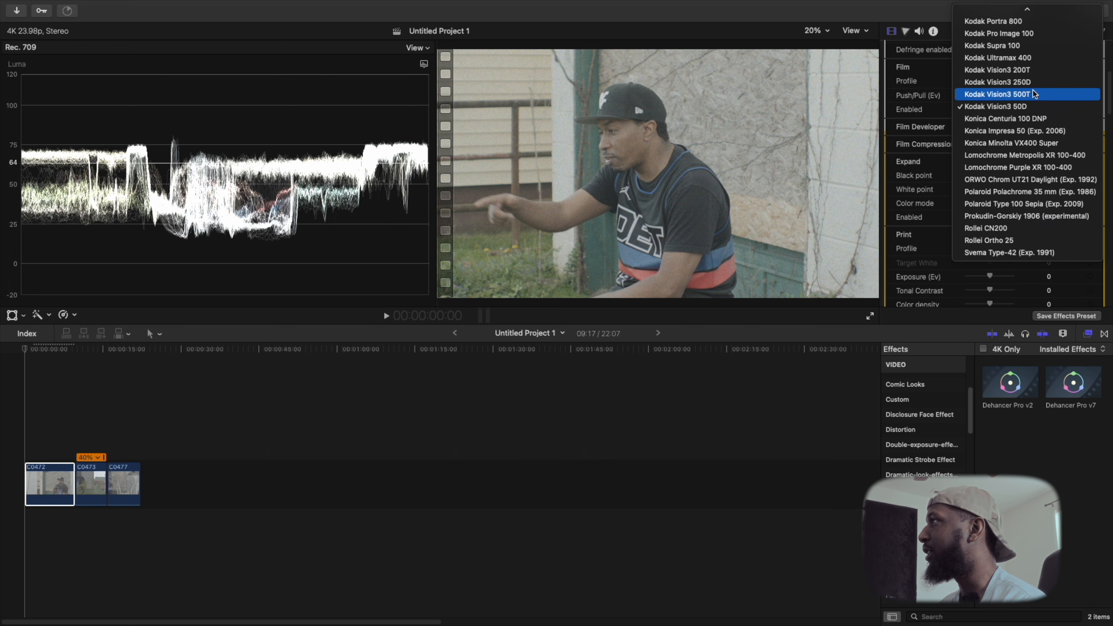
{"action": "left_click", "coordinate": [1027, 102]}
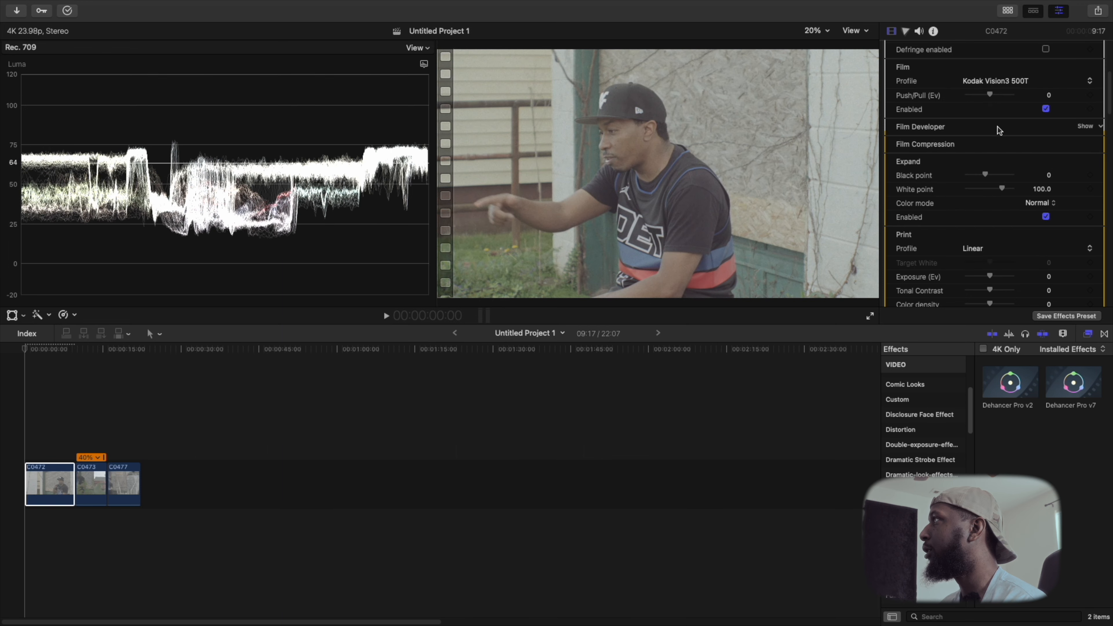
{"action": "left_click", "coordinate": [1000, 86]}
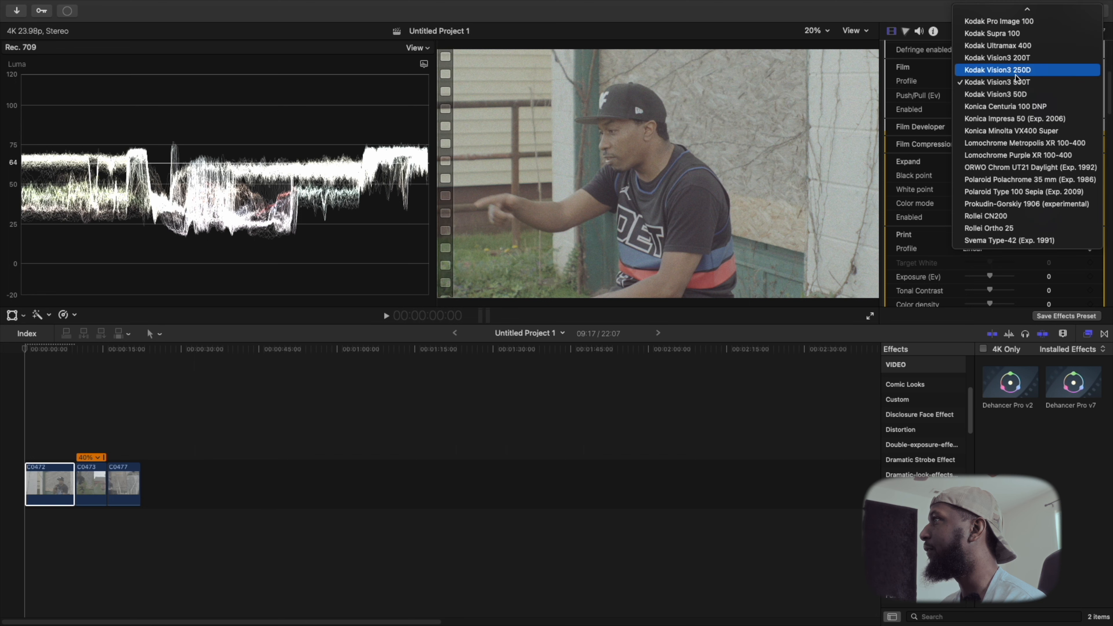
{"action": "left_click", "coordinate": [1016, 72]}
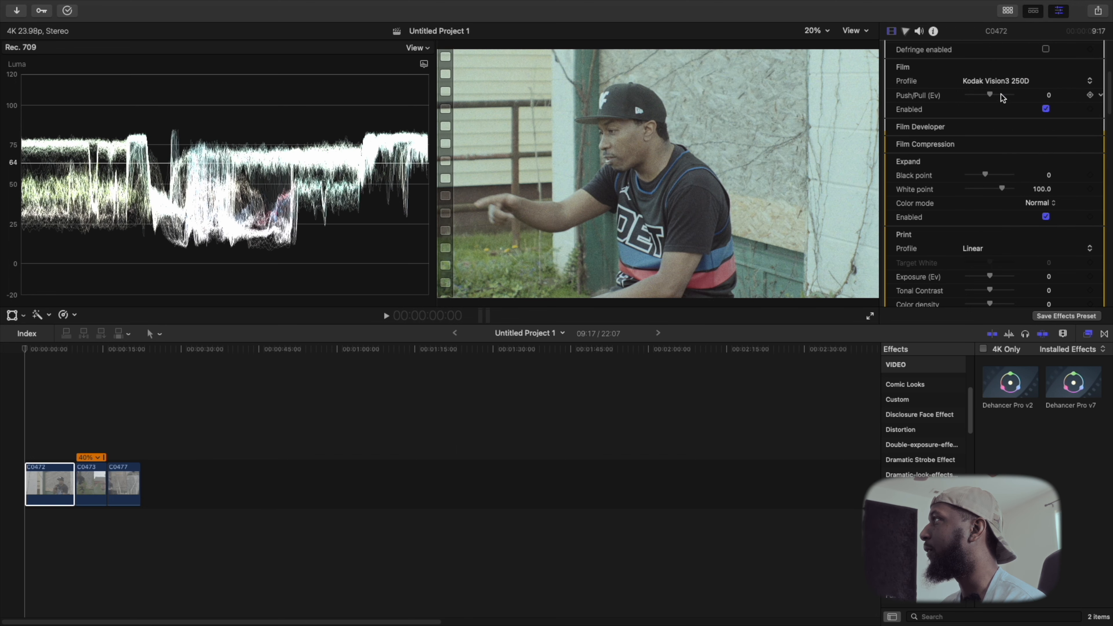
Step: Try the Kodak Vision3 200T film profile on clip C0472, then set the profile to Kodak Vision3 50D with Push/Pull at 0
{"action": "left_click", "coordinate": [1006, 83]}
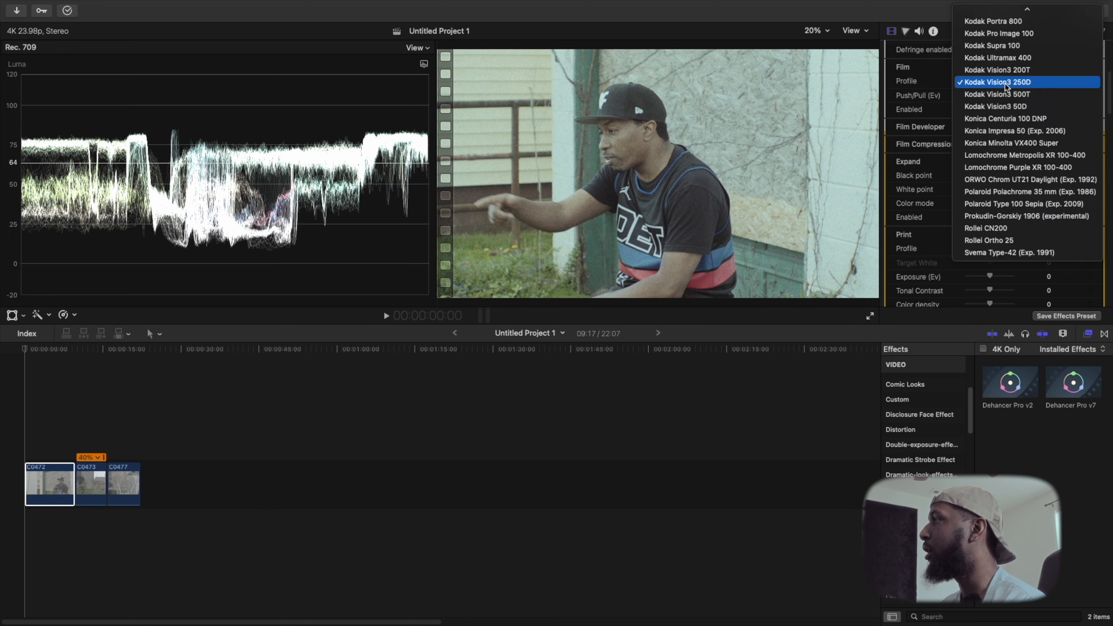
{"action": "left_click", "coordinate": [1006, 70]}
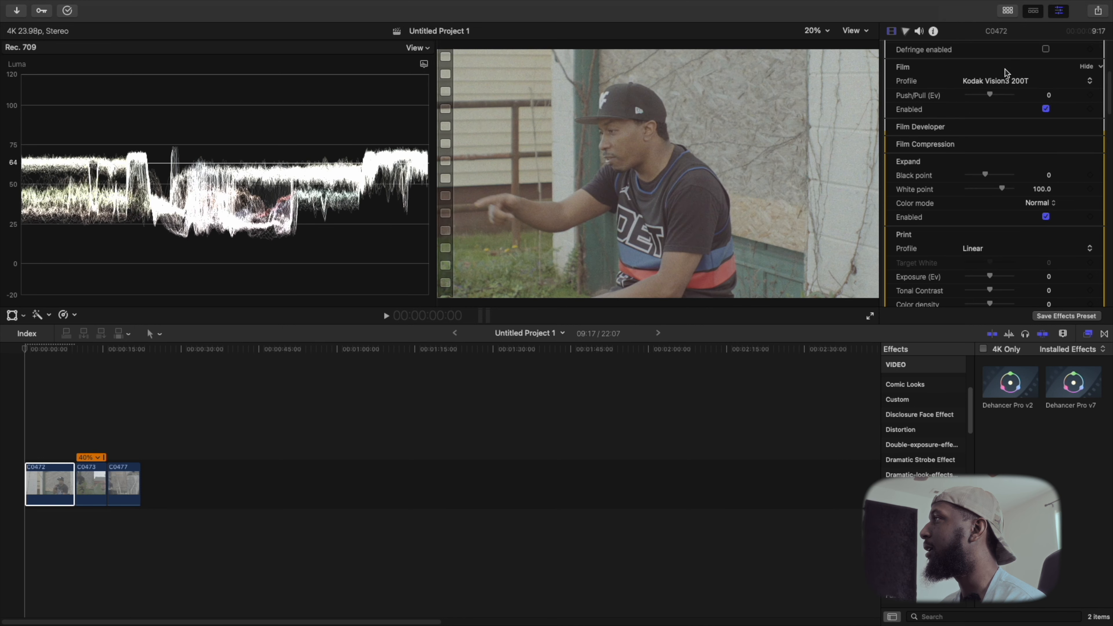
{"action": "left_click", "coordinate": [1007, 80]}
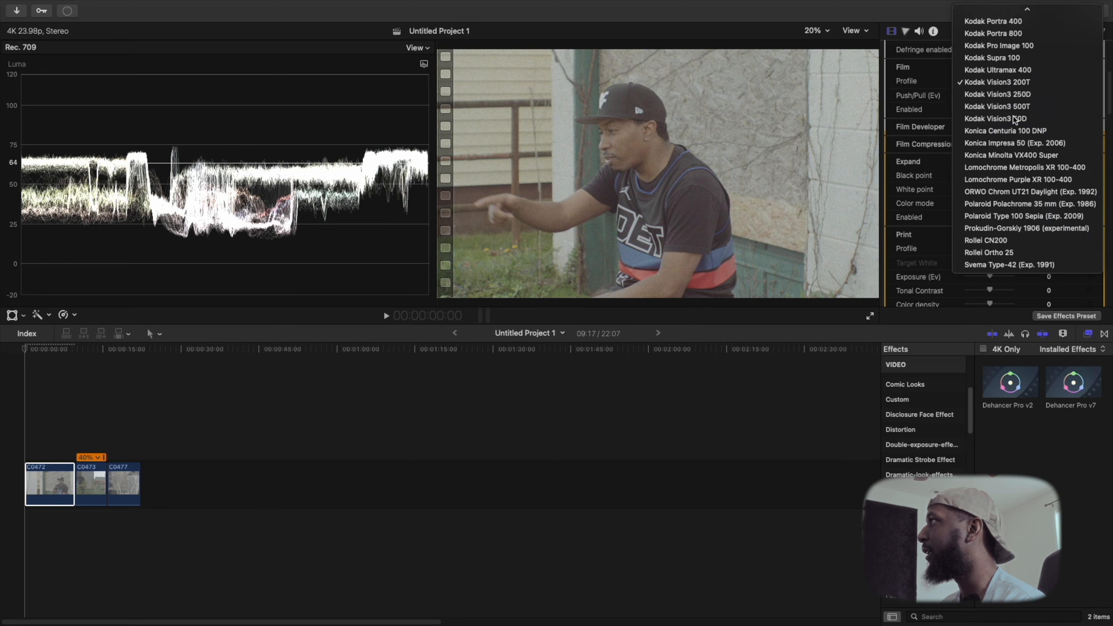
{"action": "left_click", "coordinate": [1014, 118]}
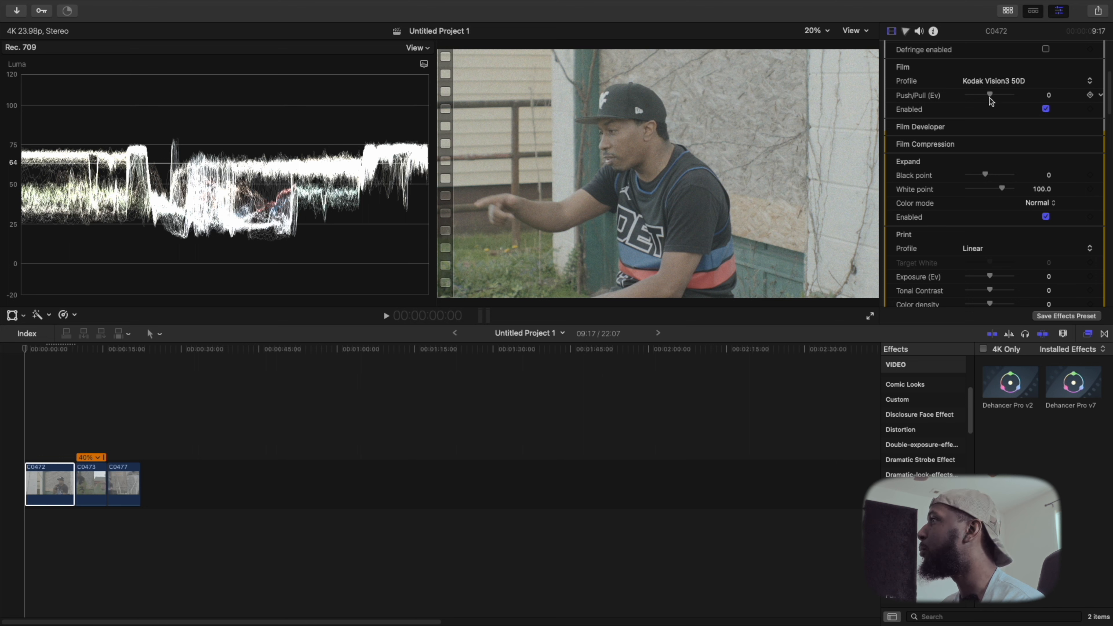
{"action": "mouse_move", "coordinate": [992, 97]}
{"action": "left_mouse_down"}
{"action": "mouse_move", "coordinate": [1015, 97]}
{"action": "mouse_move", "coordinate": [998, 111]}
{"action": "left_mouse_up"}
{"action": "key", "text": "super+z"}
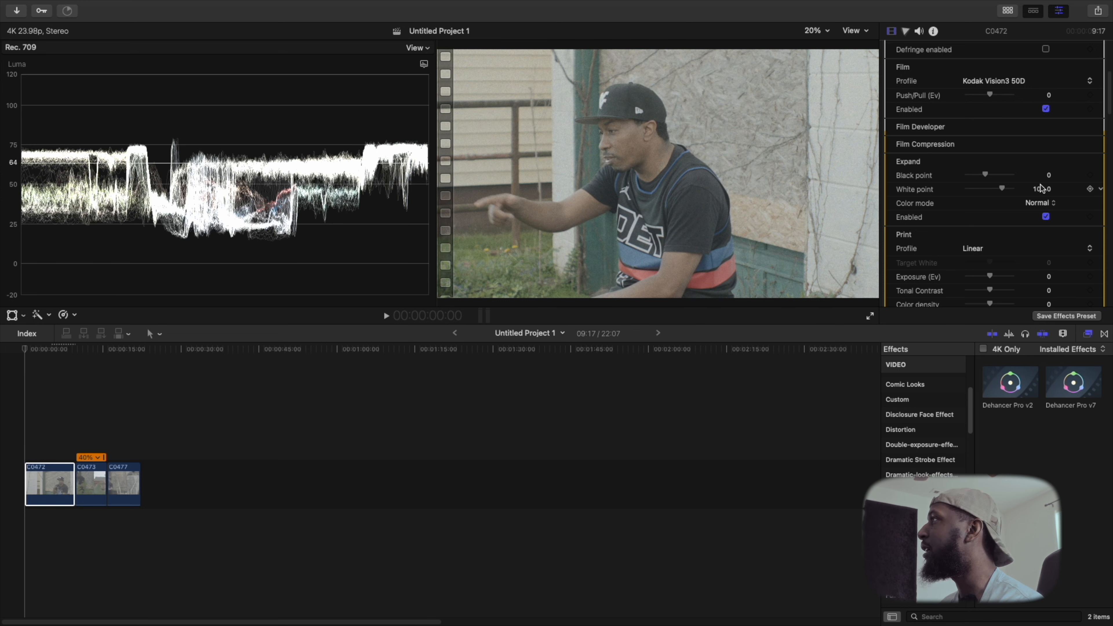
Step: Set Dehancer's Expand black point to 14.0 and white point to 81.0 on clip C0472
{"action": "scroll", "coordinate": [1023, 170], "scroll_direction": "down", "scroll_amount": 2}
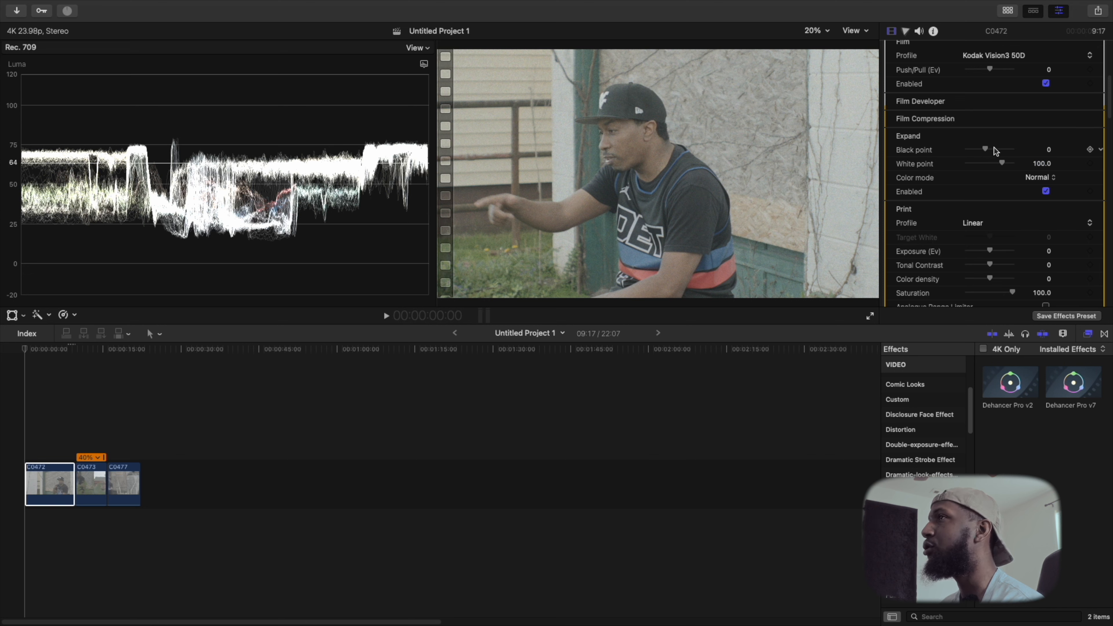
{"action": "left_click_drag", "start_coordinate": [996, 150], "coordinate": [986, 153]}
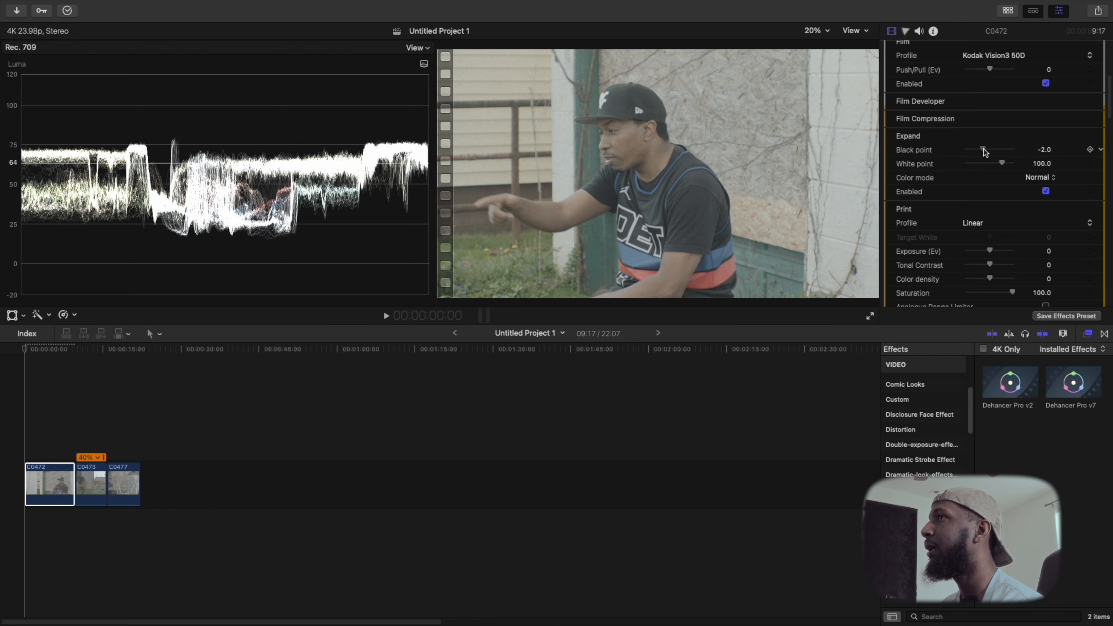
{"action": "left_click_drag", "start_coordinate": [984, 152], "coordinate": [1001, 159]}
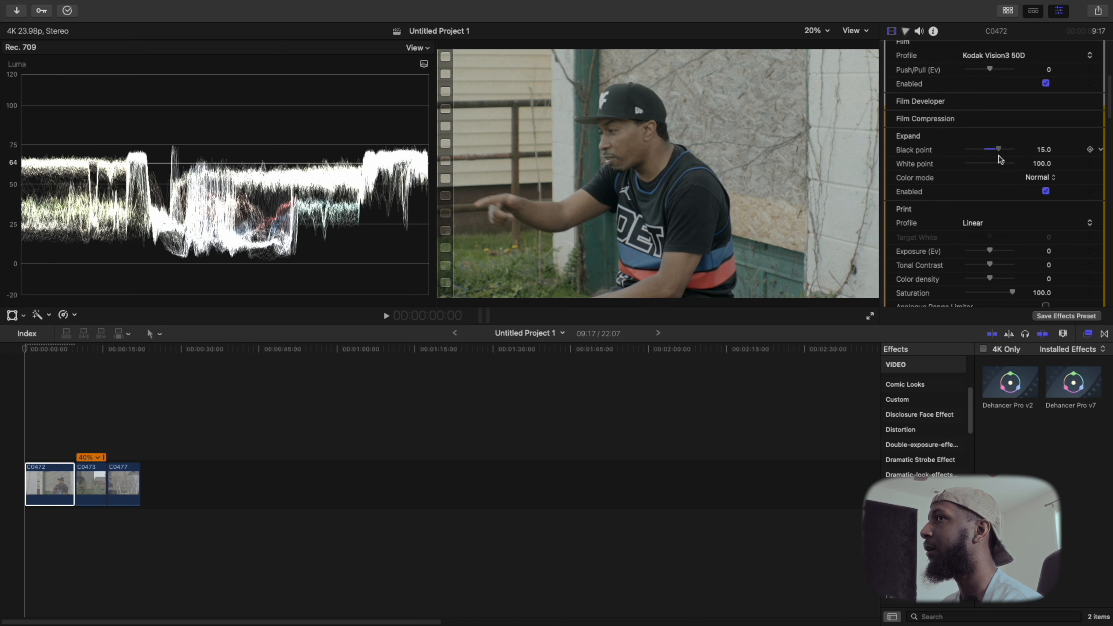
{"action": "left_click_drag", "start_coordinate": [999, 157], "coordinate": [997, 157]}
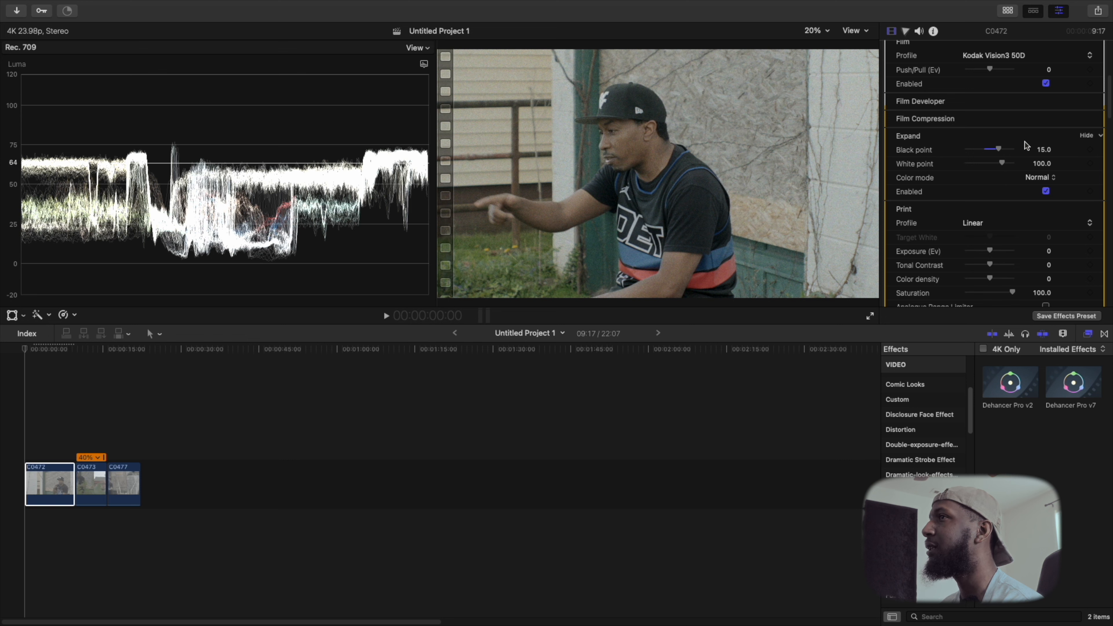
{"action": "left_click_drag", "start_coordinate": [1001, 149], "coordinate": [999, 149]}
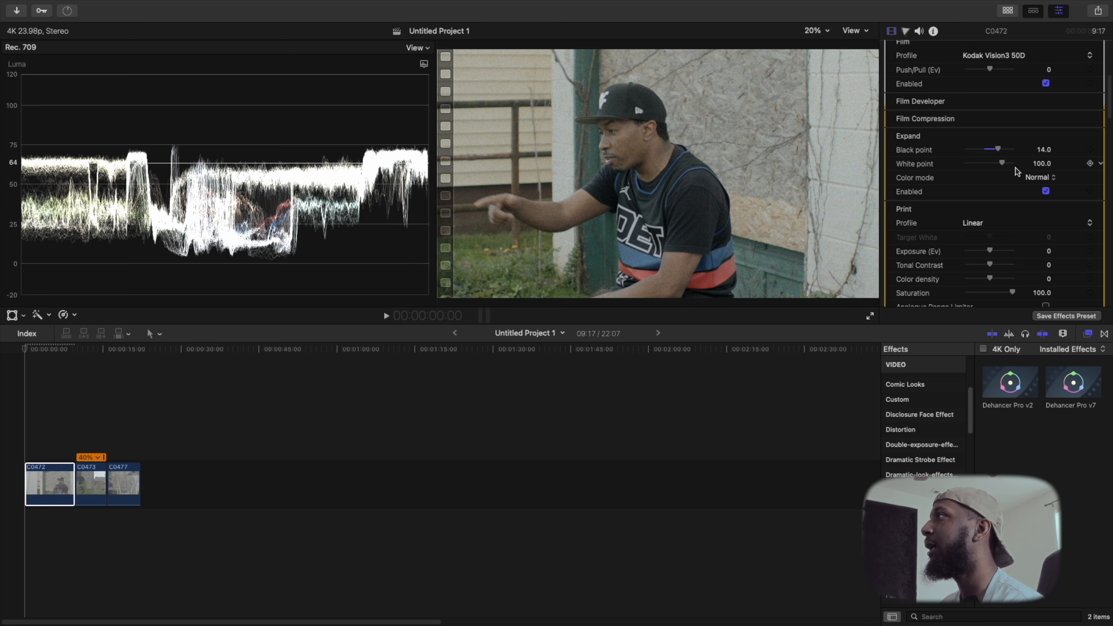
{"action": "left_click_drag", "start_coordinate": [1003, 164], "coordinate": [994, 168]}
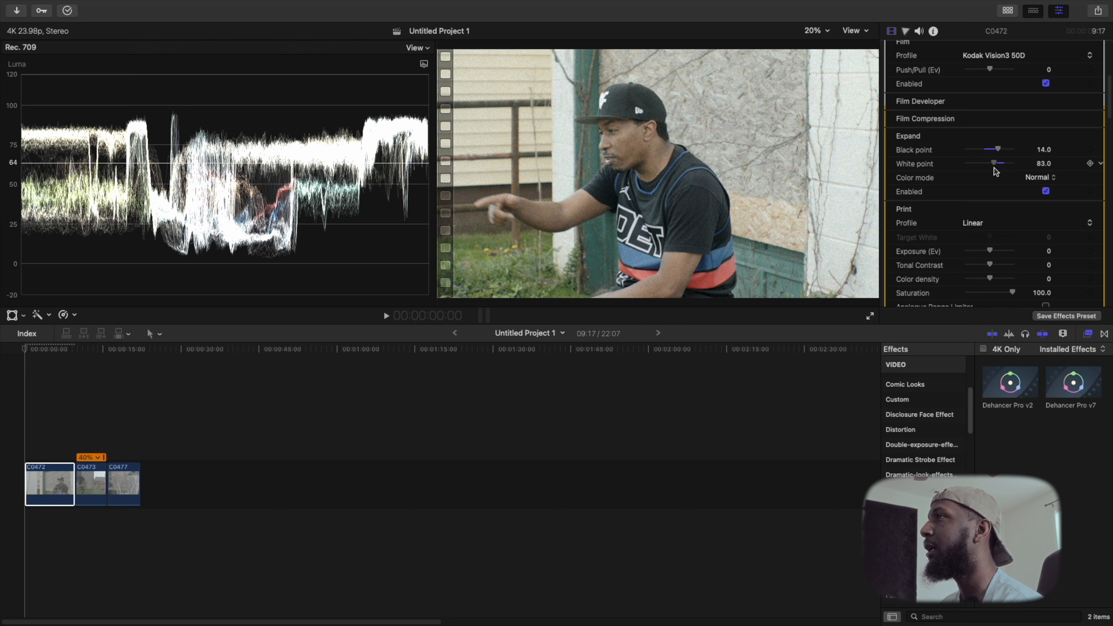
{"action": "left_click_drag", "start_coordinate": [994, 168], "coordinate": [994, 168]}
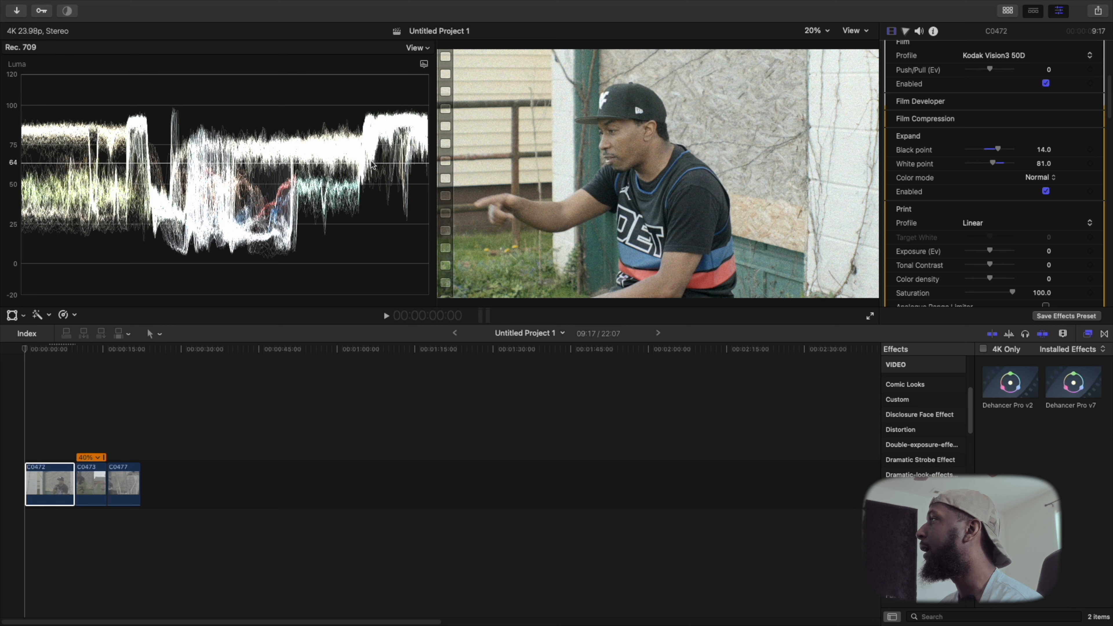
Step: Try the Kodak Endura Glossy Paper and Fujifilm 3513 print profiles, then set the print profile to Kodak 2383 Print Film
{"action": "scroll", "coordinate": [1000, 205], "scroll_direction": "down", "scroll_amount": 2}
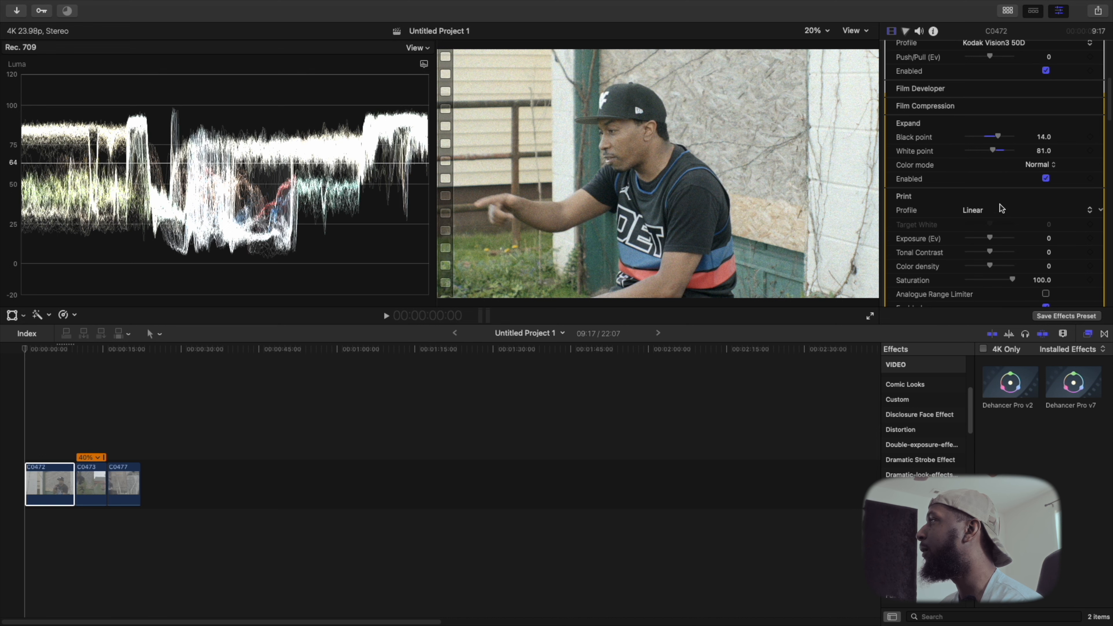
{"action": "scroll", "coordinate": [1000, 204], "scroll_direction": "down", "scroll_amount": 3}
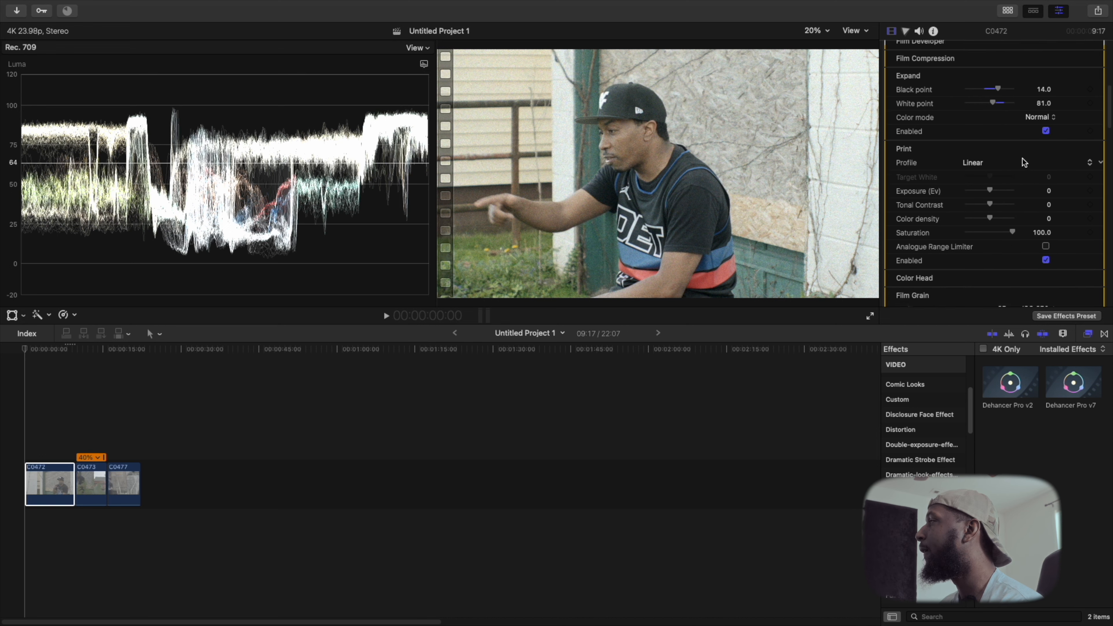
{"action": "left_click", "coordinate": [981, 160]}
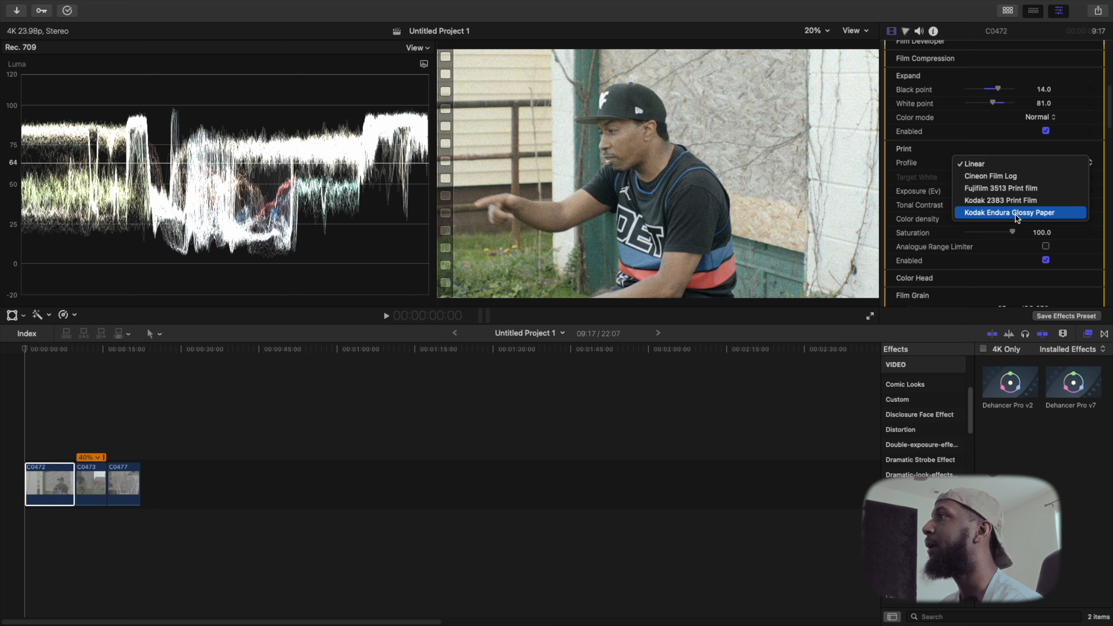
{"action": "left_click", "coordinate": [1016, 215]}
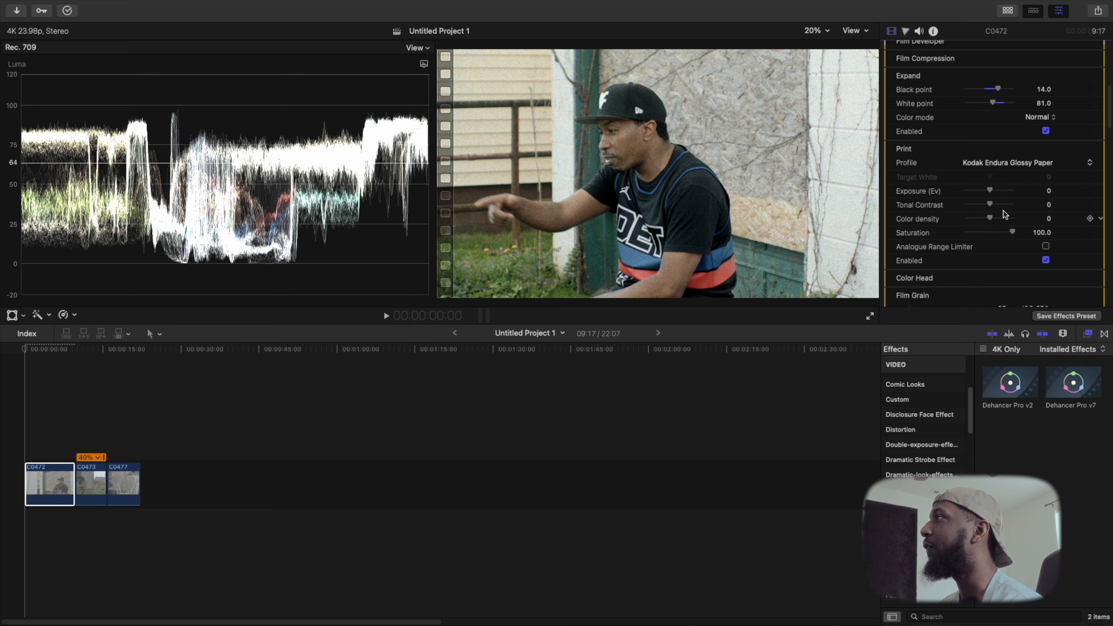
{"action": "left_click", "coordinate": [1003, 163]}
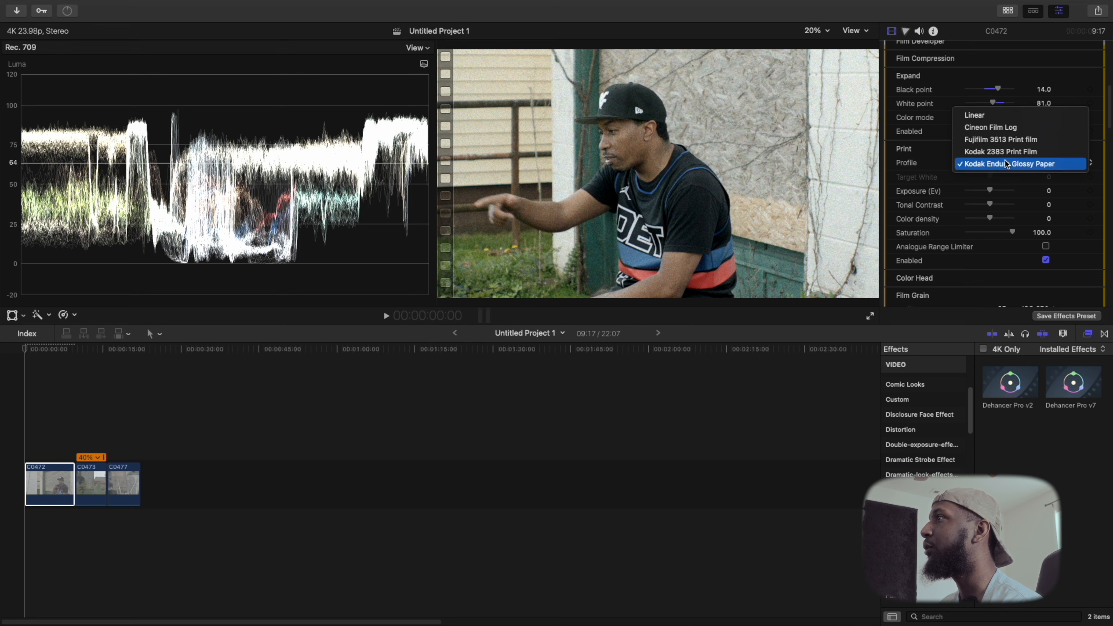
{"action": "left_click", "coordinate": [1005, 154]}
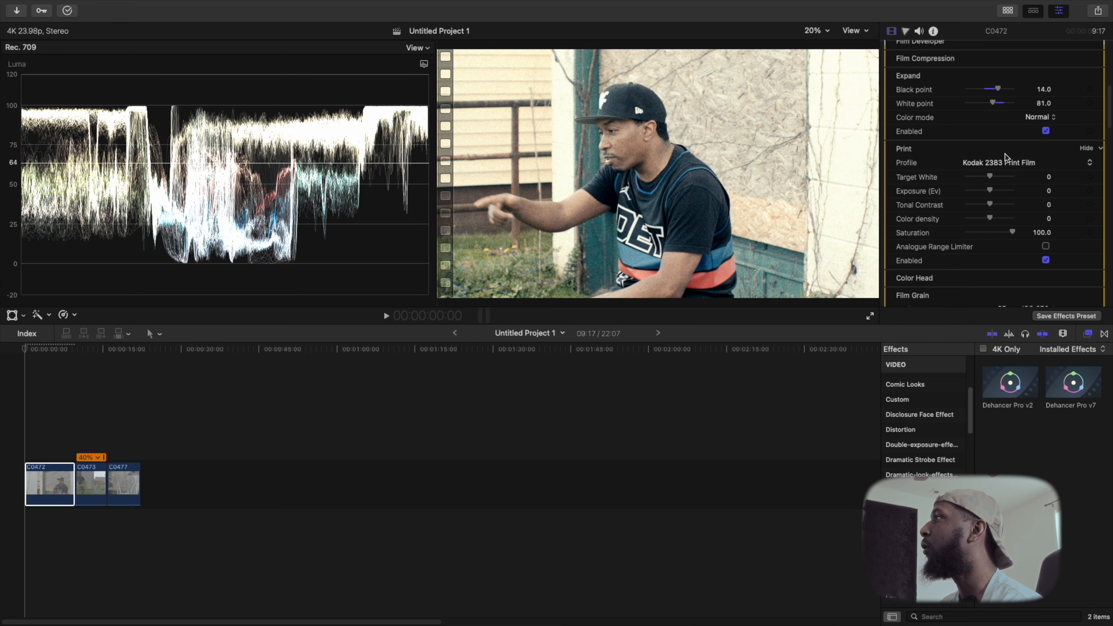
{"action": "left_click", "coordinate": [1004, 160]}
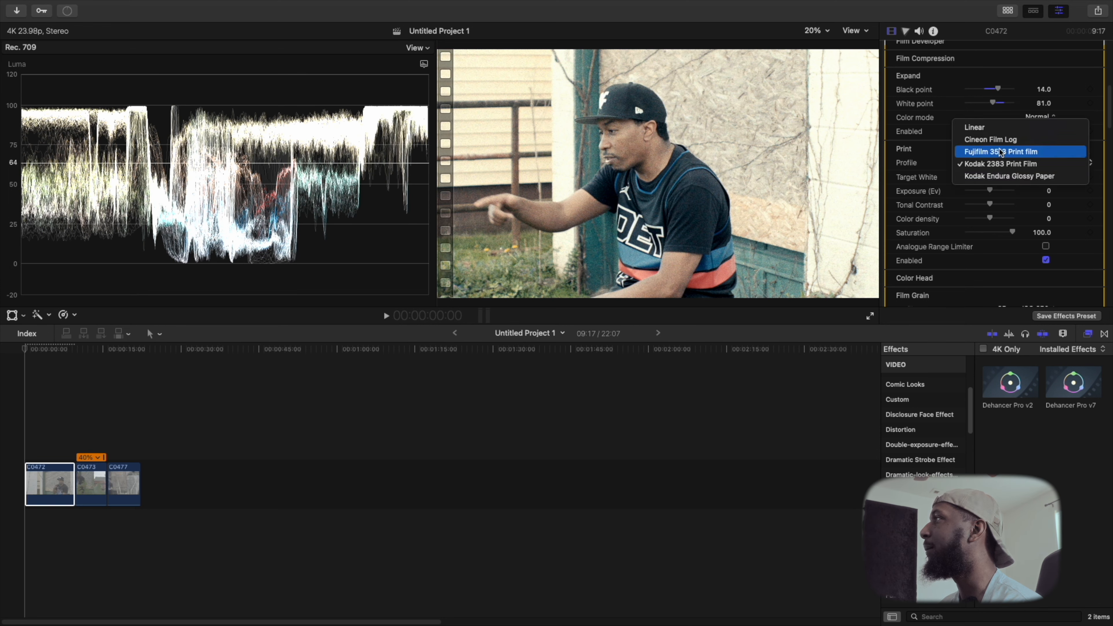
{"action": "left_click", "coordinate": [999, 149]}
{"action": "left_click", "coordinate": [1010, 163]}
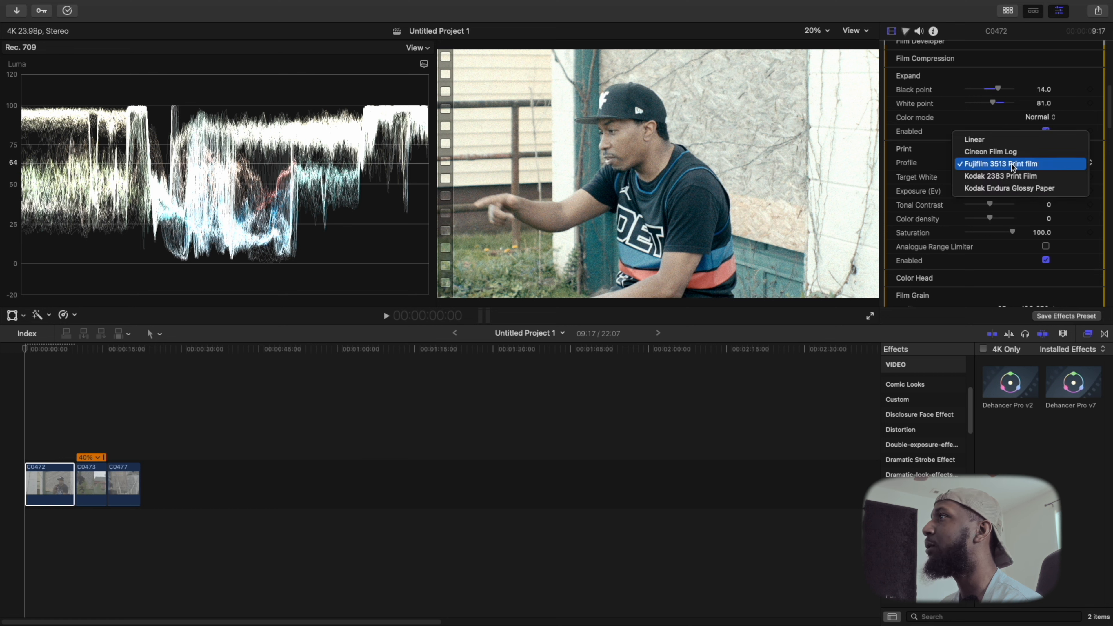
{"action": "left_click", "coordinate": [1001, 175]}
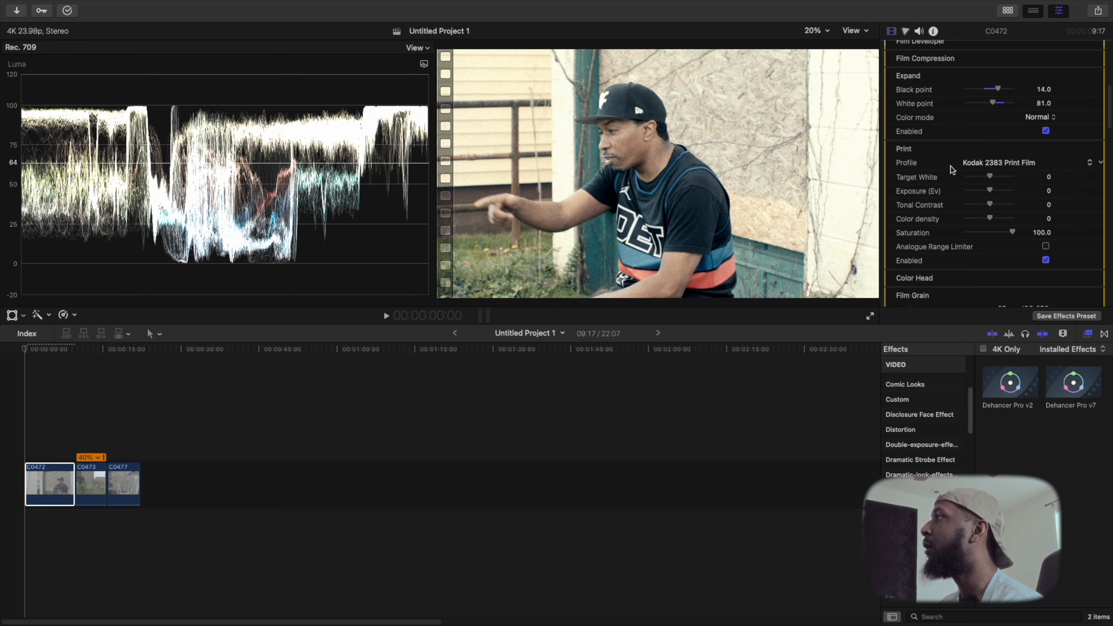
Step: Disable Dehancer's Film Grain on clip C0472
{"action": "scroll", "coordinate": [1008, 244], "scroll_direction": "down", "scroll_amount": 5}
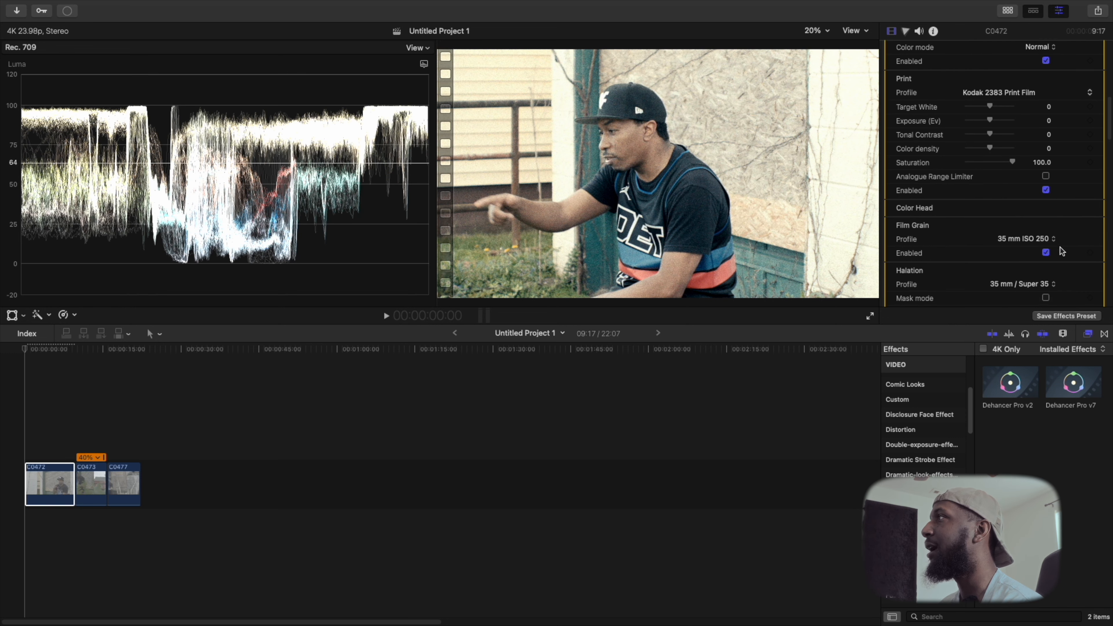
{"action": "left_click", "coordinate": [1047, 253]}
Step: Adjust the Expand settings to a black point of 10.0 and a white point of 89.0
{"action": "scroll", "coordinate": [1005, 190], "scroll_direction": "up", "scroll_amount": 8}
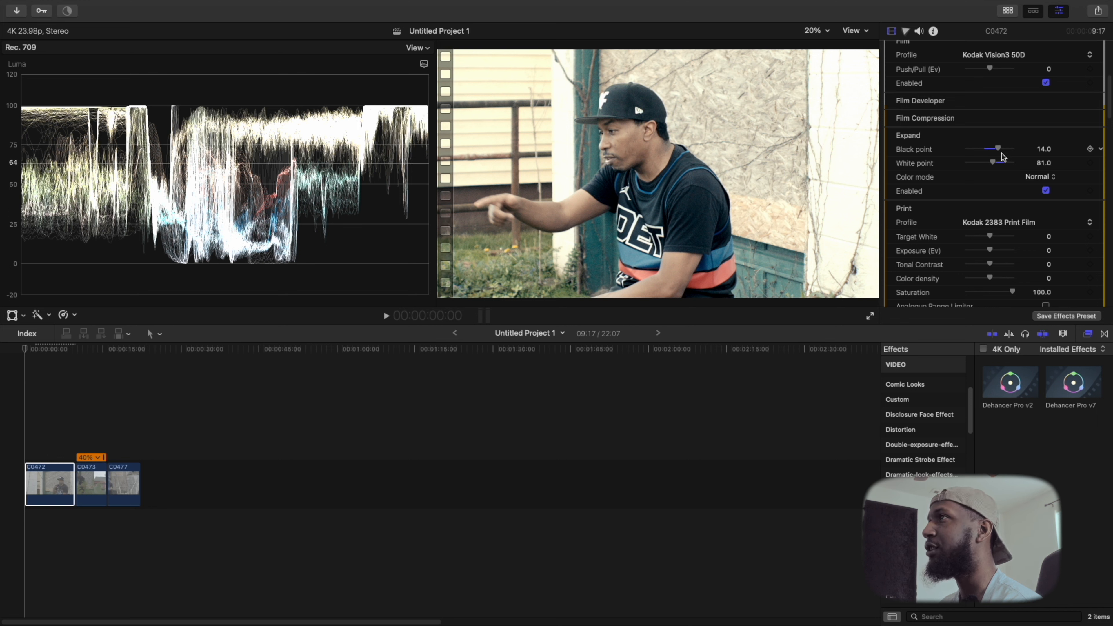
{"action": "left_click_drag", "start_coordinate": [999, 149], "coordinate": [997, 165]}
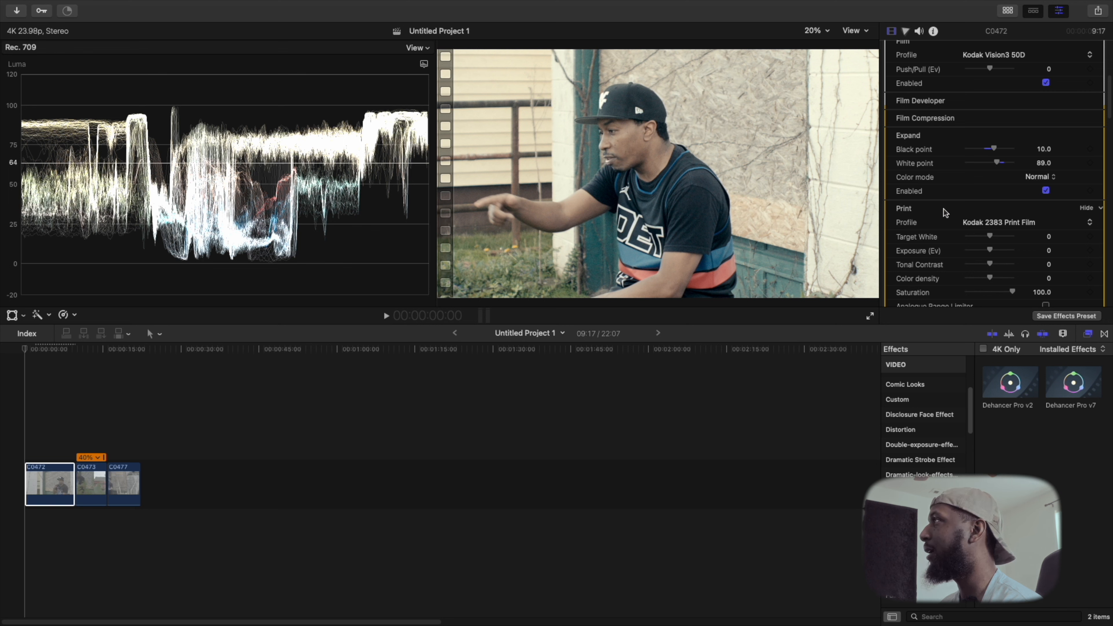
{"action": "scroll", "coordinate": [1045, 182], "scroll_direction": "up", "scroll_amount": 3}
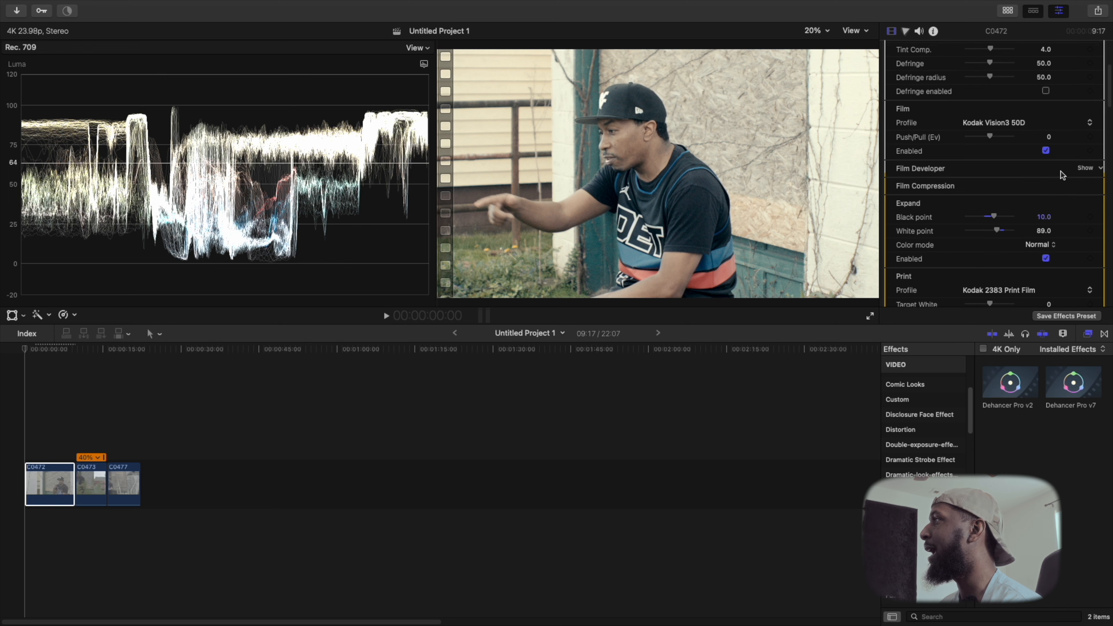
Step: Set the Print color density to 86.0 on clip C0472
{"action": "scroll", "coordinate": [1061, 175], "scroll_direction": "down", "scroll_amount": 5}
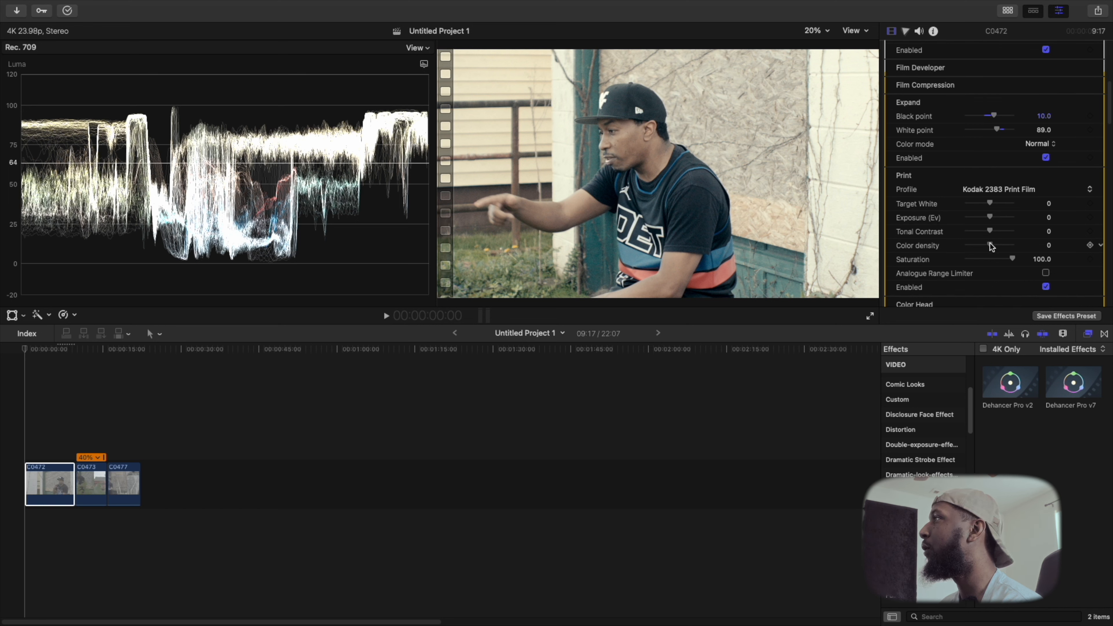
{"action": "mouse_move", "coordinate": [991, 243]}
{"action": "left_mouse_down"}
{"action": "mouse_move", "coordinate": [1019, 247]}
{"action": "mouse_move", "coordinate": [992, 246]}
{"action": "mouse_move", "coordinate": [1005, 246]}
{"action": "left_mouse_up"}
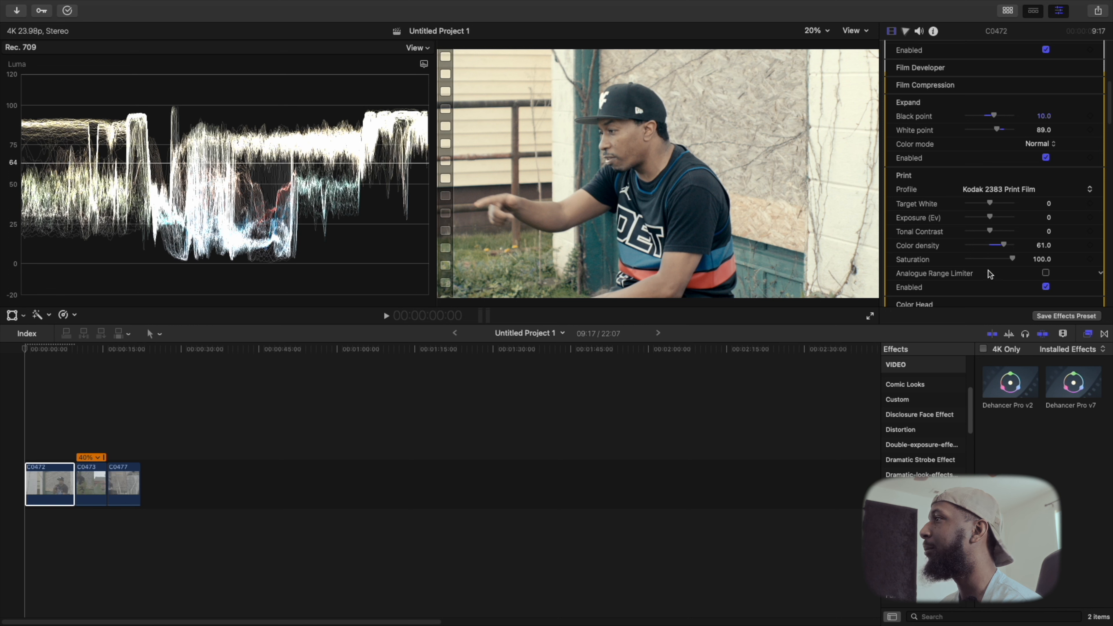
{"action": "left_click_drag", "start_coordinate": [1003, 246], "coordinate": [1009, 247]}
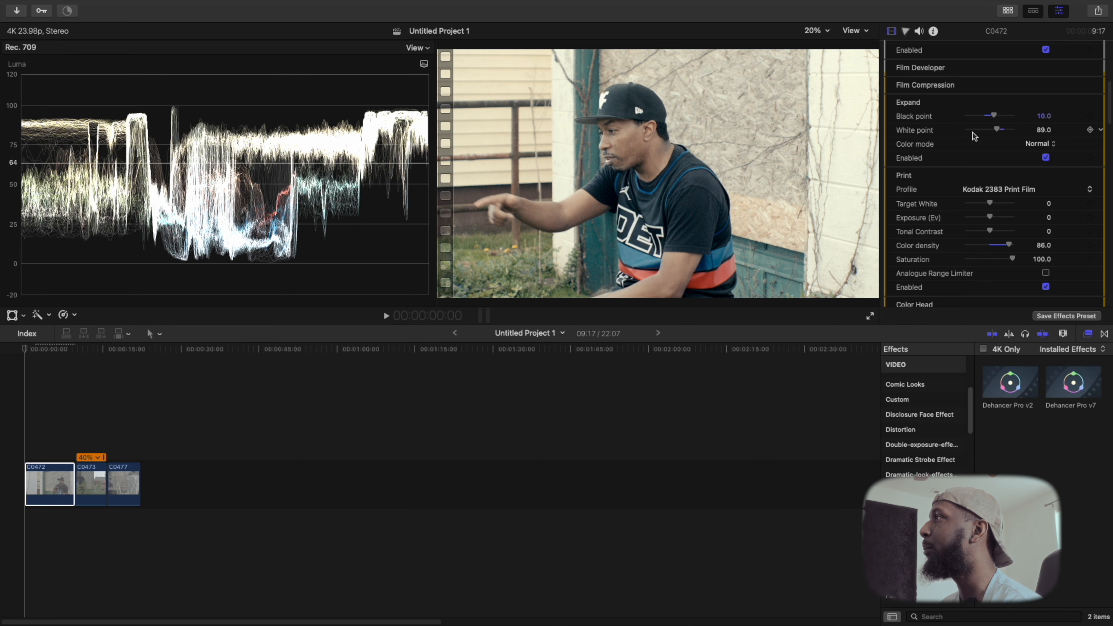
Step: Enable Dehancer's Film Developer on clip C0472 and set its color boost to 85.0
{"action": "scroll", "coordinate": [1095, 108], "scroll_direction": "up", "scroll_amount": 2}
{"action": "left_click", "coordinate": [1087, 105]}
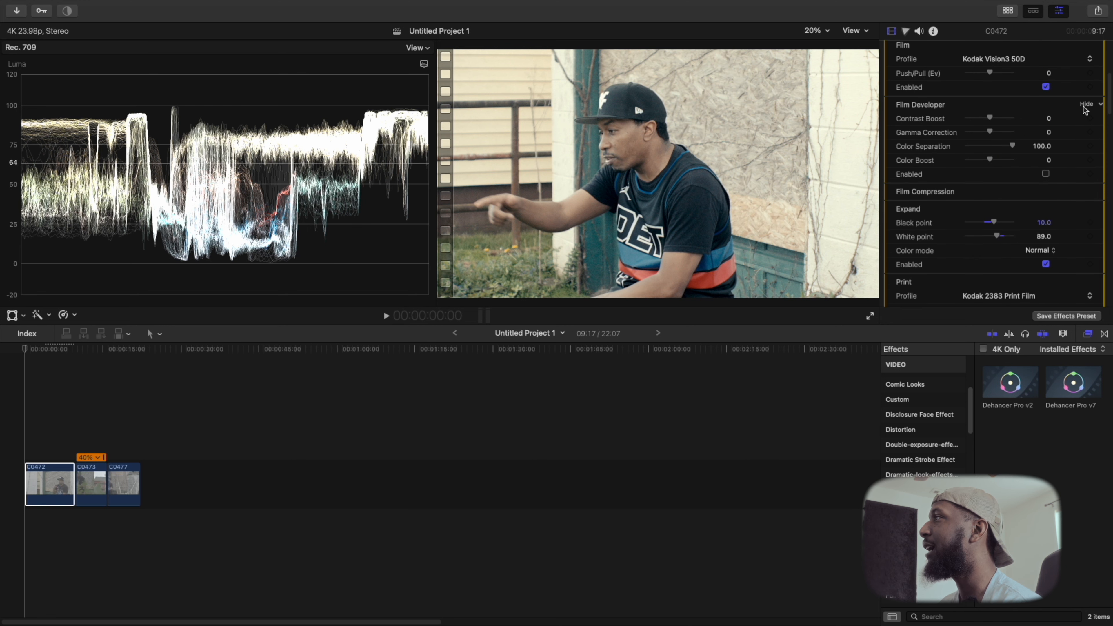
{"action": "left_click", "coordinate": [1046, 174]}
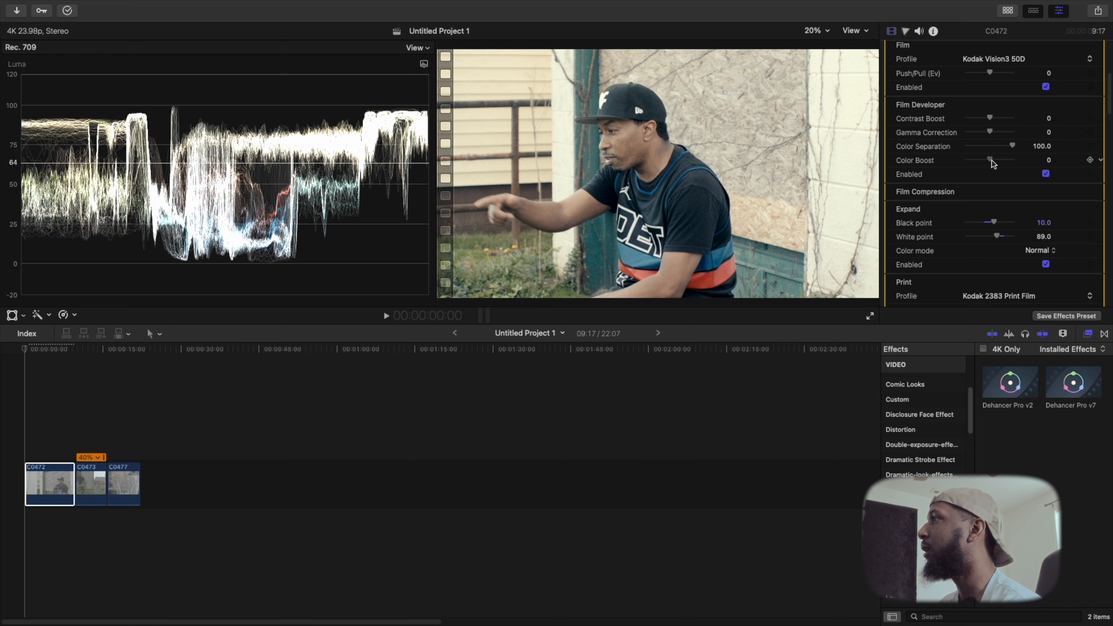
{"action": "left_click_drag", "start_coordinate": [995, 158], "coordinate": [1030, 164]}
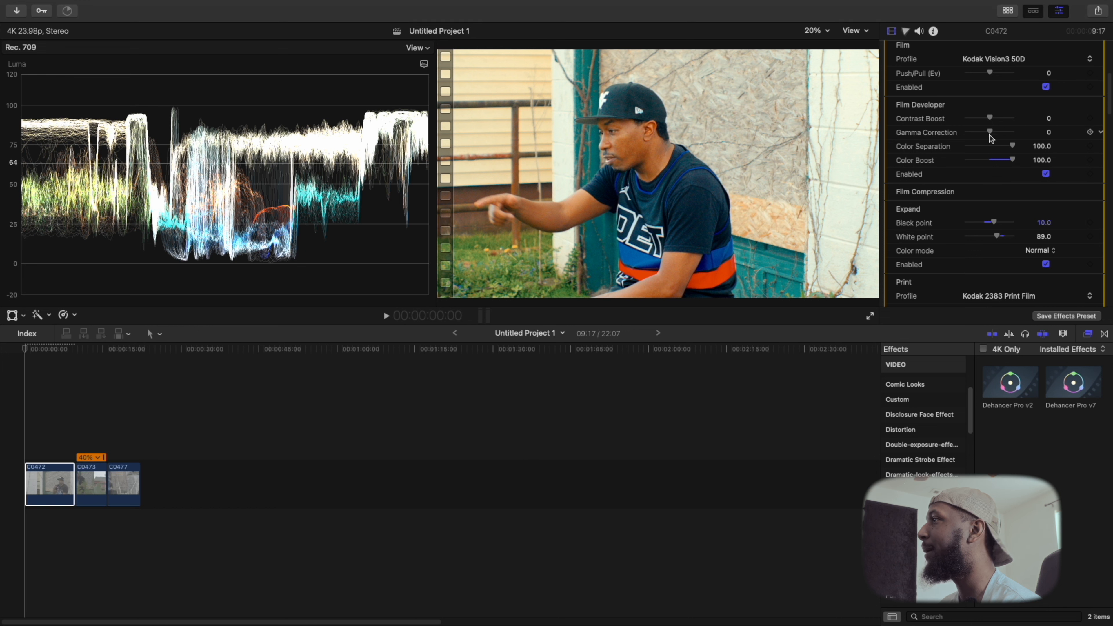
{"action": "left_click_drag", "start_coordinate": [1015, 161], "coordinate": [1005, 171]}
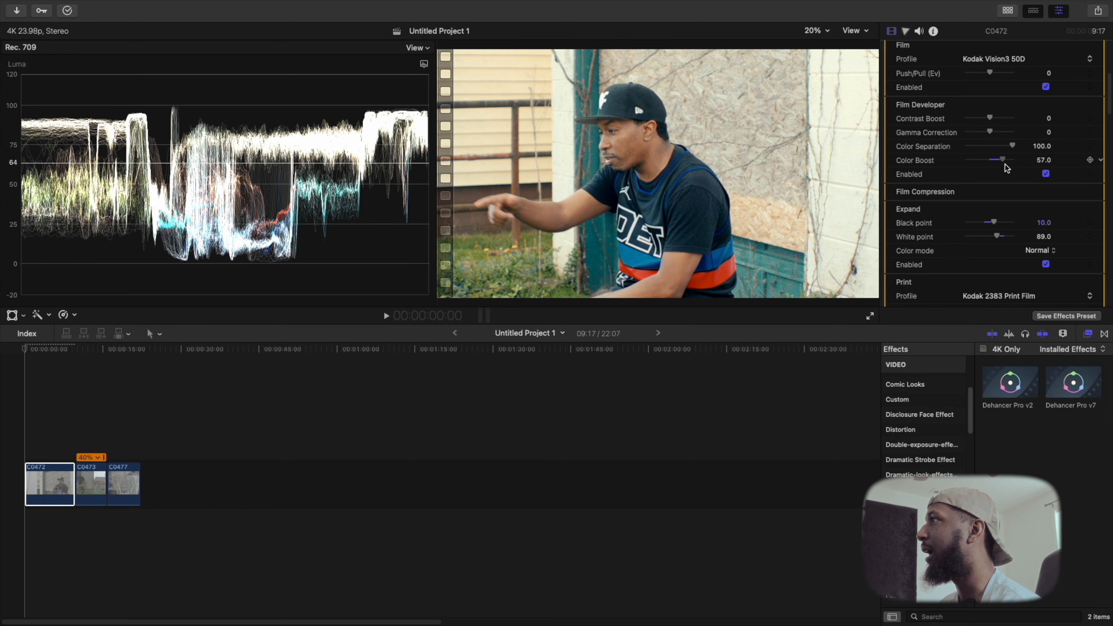
{"action": "left_click_drag", "start_coordinate": [1006, 164], "coordinate": [1014, 162]}
{"action": "scroll", "coordinate": [1009, 192], "scroll_direction": "down", "scroll_amount": 4}
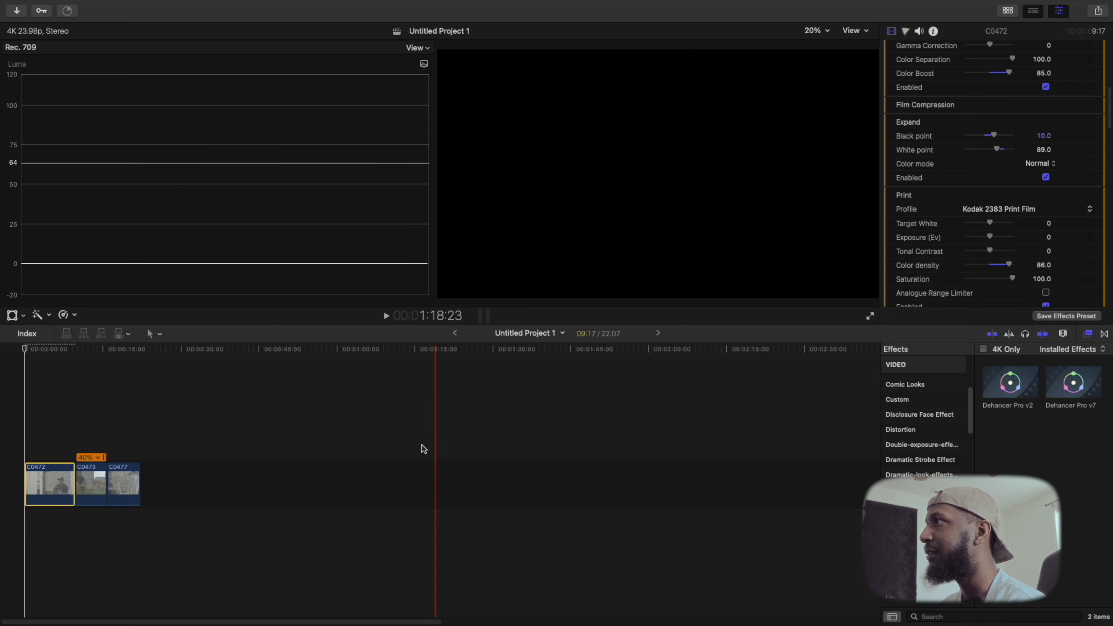
Step: Play the opening of clip C0472 to review the Dehancer grade
{"action": "key", "text": "space"}
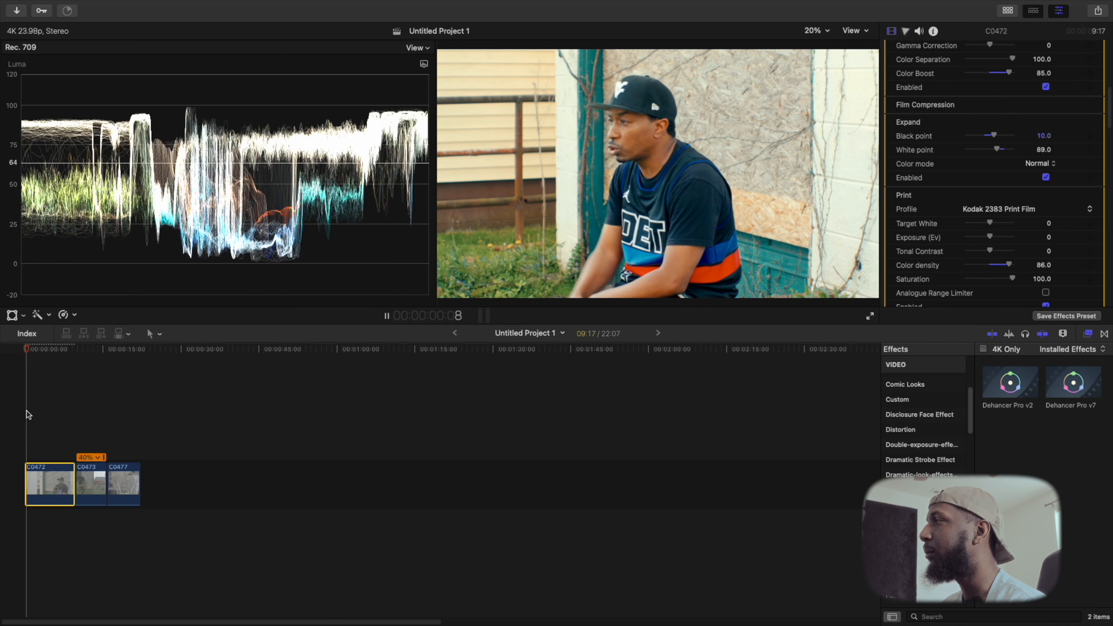
{"action": "key", "text": "space"}
{"action": "scroll", "coordinate": [940, 144], "scroll_direction": "up", "scroll_amount": 10}
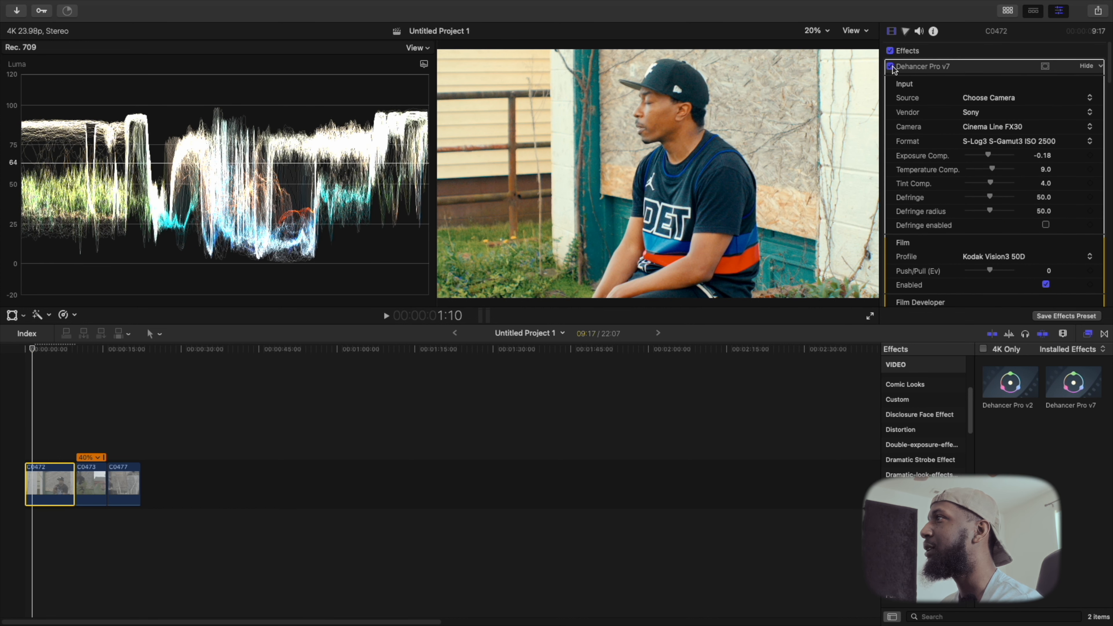
Step: Compare clip C0472 with and without Dehancer Pro v7, and replay the clip's opening
{"action": "left_click", "coordinate": [890, 67]}
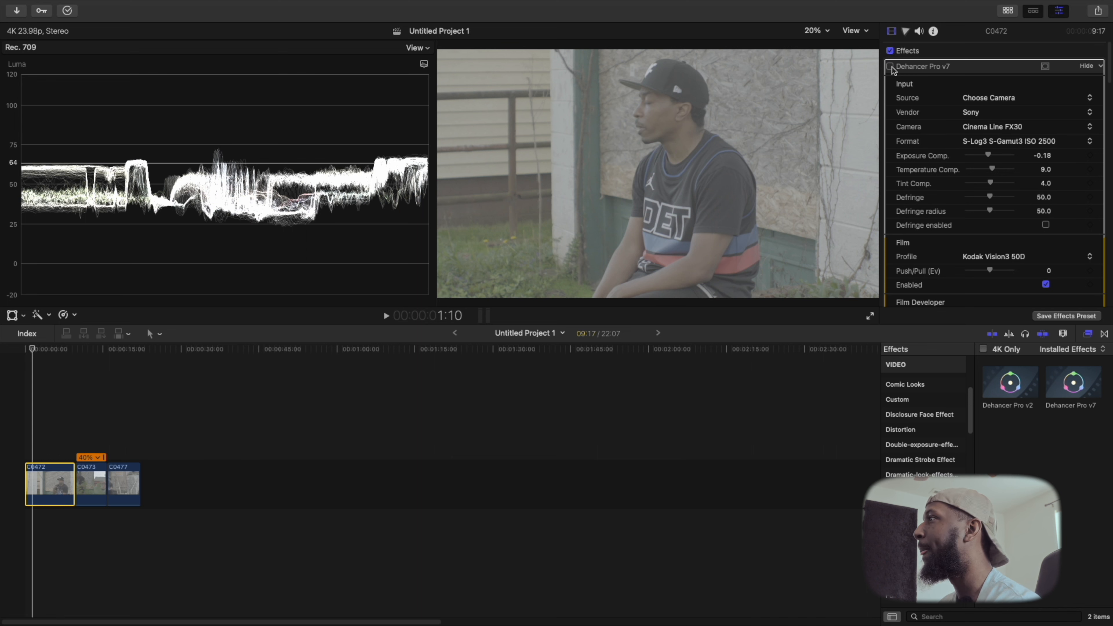
{"action": "left_click", "coordinate": [891, 66]}
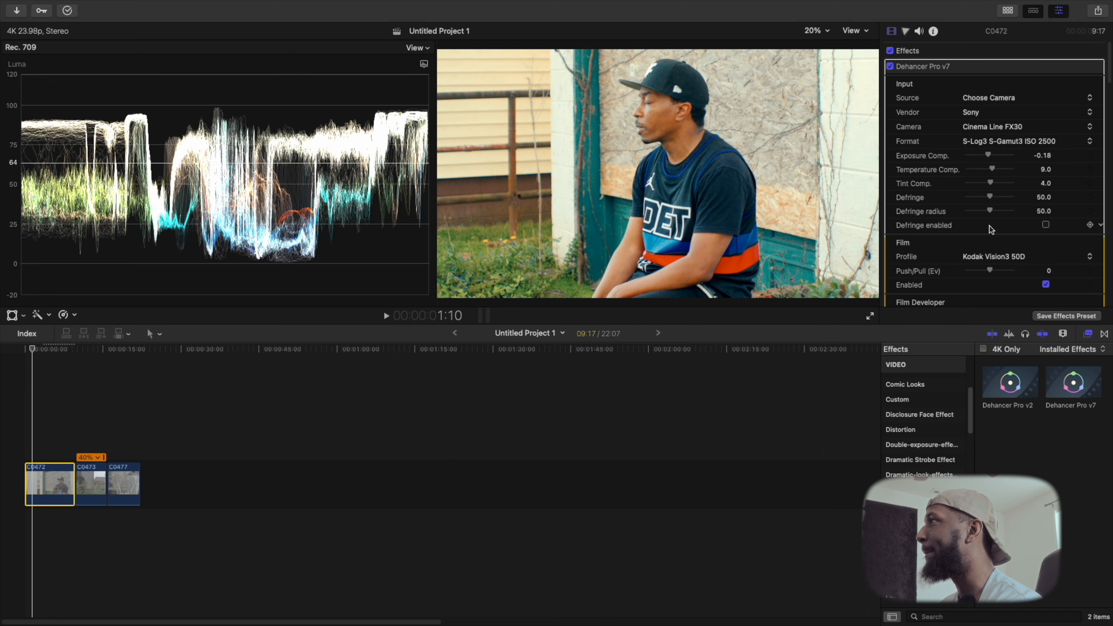
{"action": "scroll", "coordinate": [990, 227], "scroll_direction": "down", "scroll_amount": 10}
{"action": "scroll", "coordinate": [989, 227], "scroll_direction": "down", "scroll_amount": 5}
{"action": "left_click", "coordinate": [16, 398]}
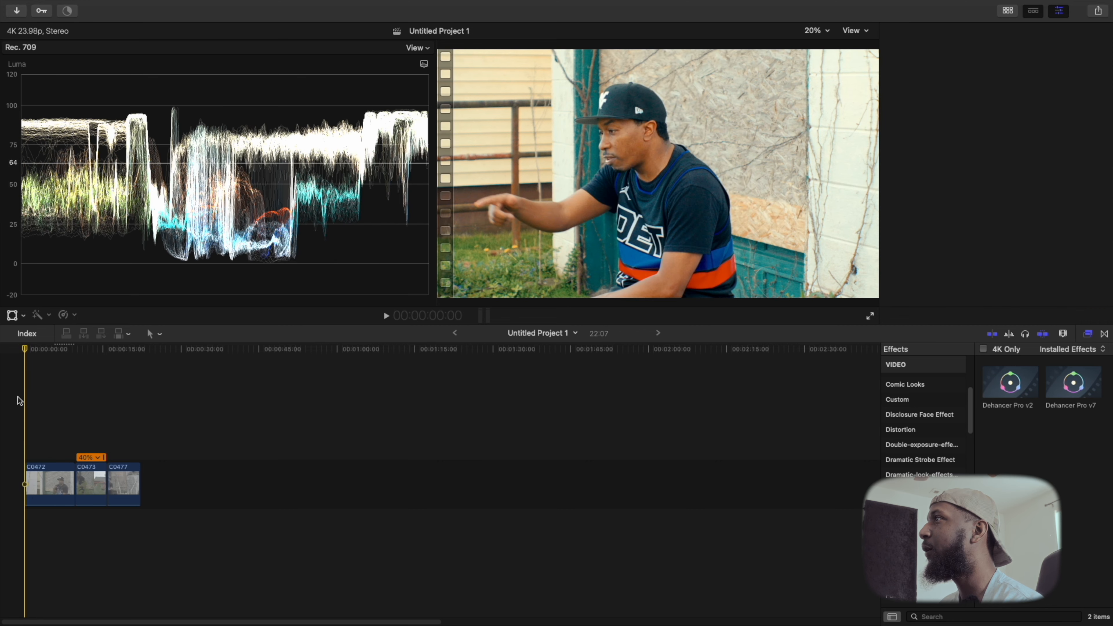
{"action": "key", "text": "space"}
{"action": "key", "text": "space"}
Step: Examine the Dehancer settings on clip C0472, from Film Developer and Print through the film effects to LUT Generator and Options
{"action": "scroll", "coordinate": [1008, 210], "scroll_direction": "down", "scroll_amount": 1}
{"action": "scroll", "coordinate": [1034, 203], "scroll_direction": "down", "scroll_amount": 10}
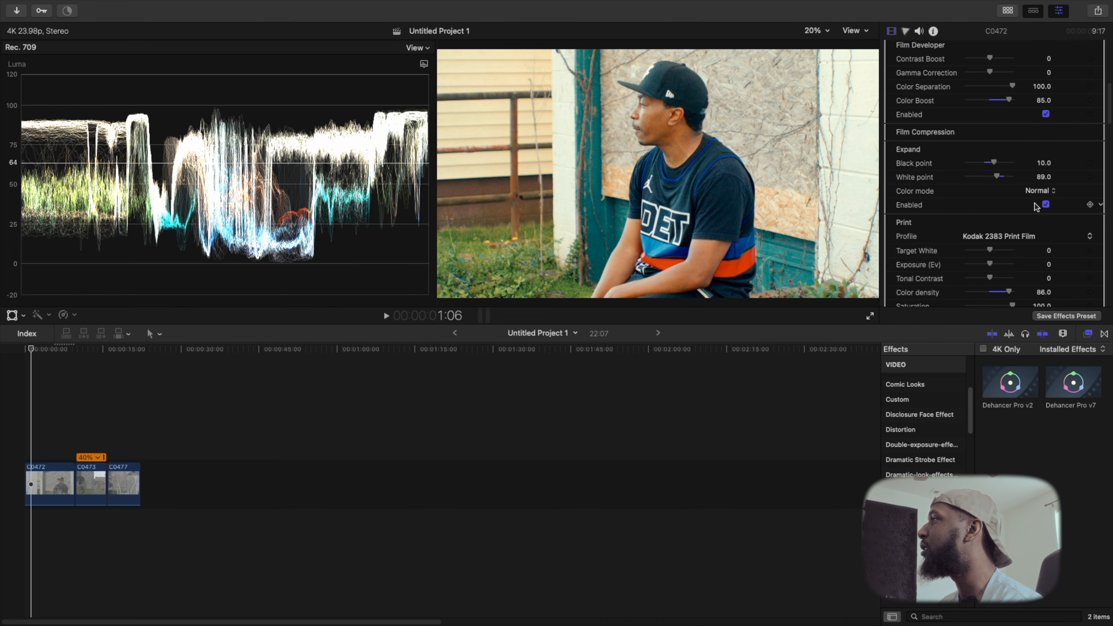
{"action": "scroll", "coordinate": [1034, 204], "scroll_direction": "down", "scroll_amount": 10}
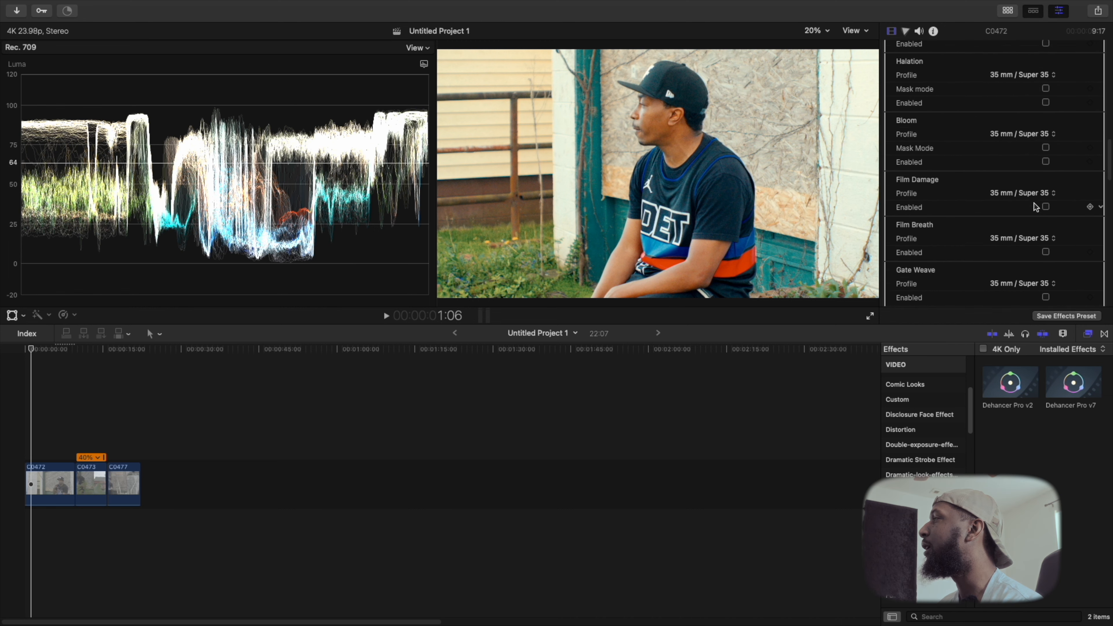
{"action": "scroll", "coordinate": [980, 165], "scroll_direction": "down", "scroll_amount": 6}
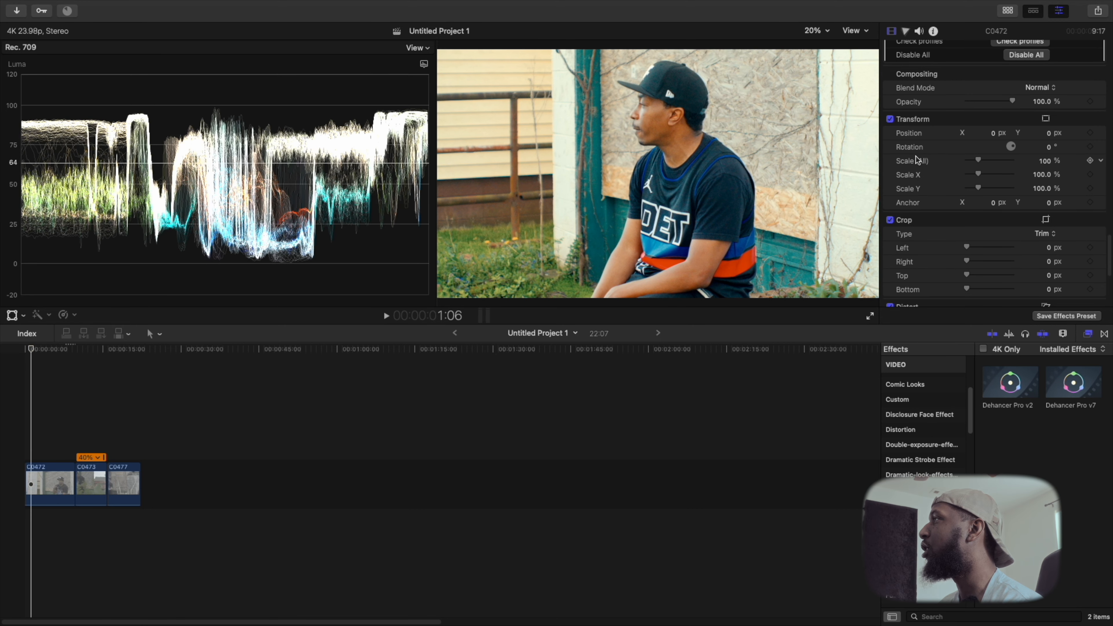
{"action": "scroll", "coordinate": [971, 88], "scroll_direction": "up", "scroll_amount": 5}
{"action": "scroll", "coordinate": [1029, 124], "scroll_direction": "down", "scroll_amount": 8}
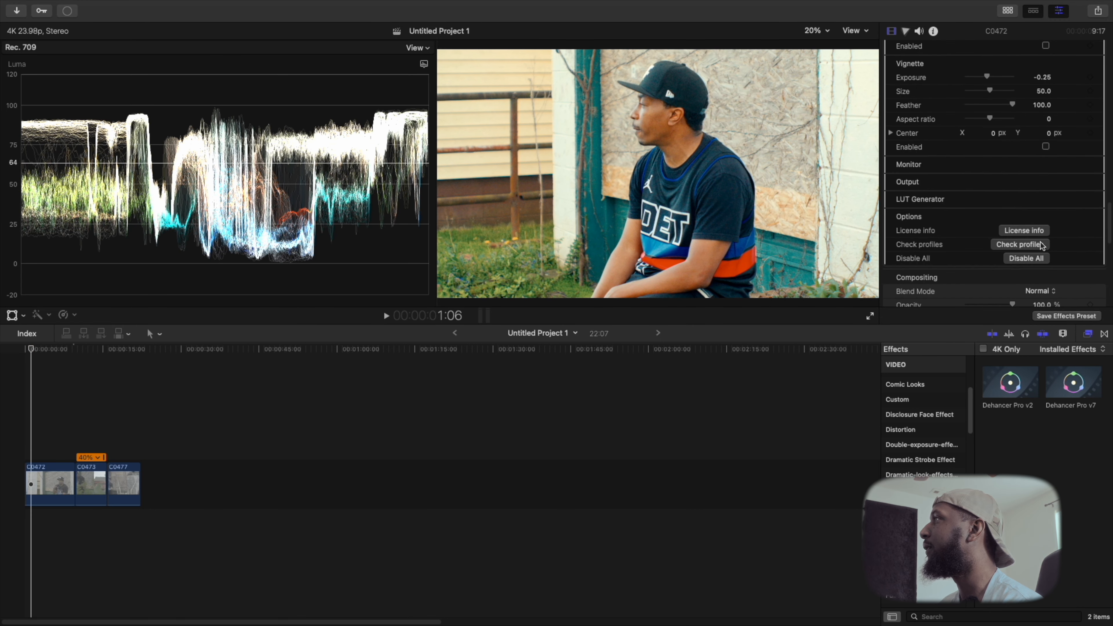
{"action": "scroll", "coordinate": [1024, 231], "scroll_direction": "up", "scroll_amount": 5}
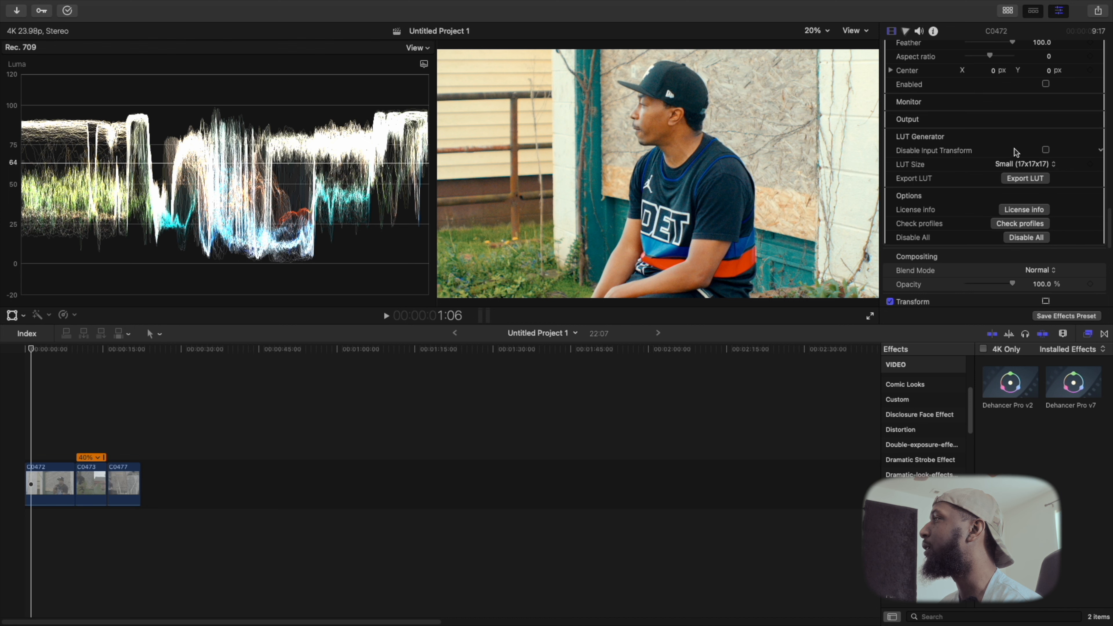
{"action": "scroll", "coordinate": [1015, 150], "scroll_direction": "up", "scroll_amount": 10}
{"action": "scroll", "coordinate": [1015, 151], "scroll_direction": "up", "scroll_amount": 10}
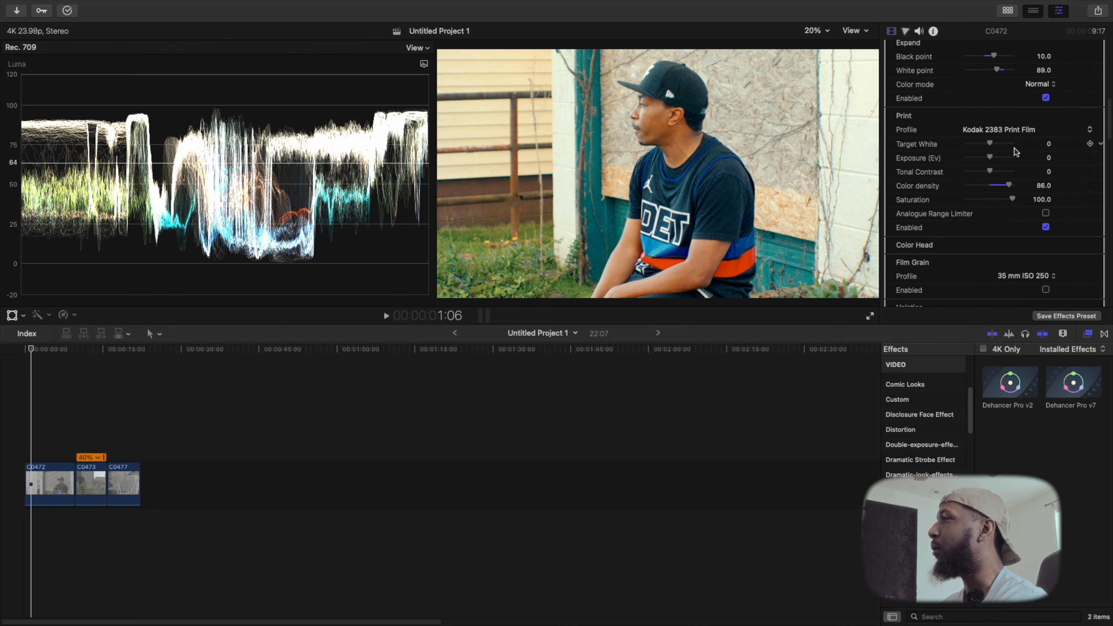
Step: Try Dehancer's Film Damage and Film Breath effects on clip C0472, switching each back off
{"action": "scroll", "coordinate": [989, 161], "scroll_direction": "down", "scroll_amount": 5}
{"action": "scroll", "coordinate": [989, 161], "scroll_direction": "down", "scroll_amount": 8}
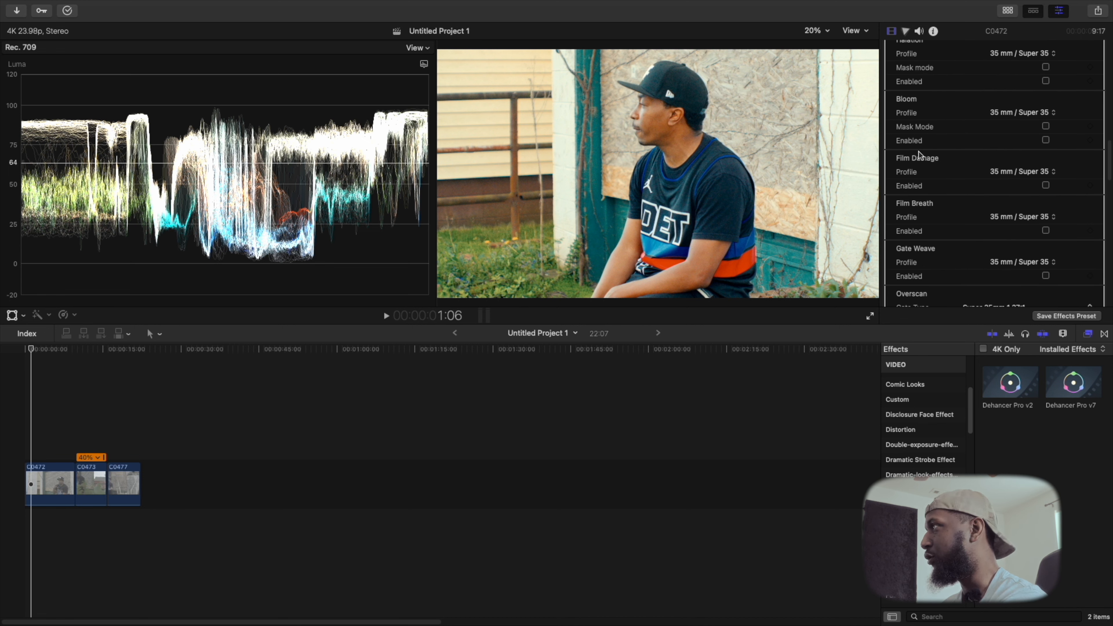
{"action": "scroll", "coordinate": [996, 164], "scroll_direction": "down", "scroll_amount": 1}
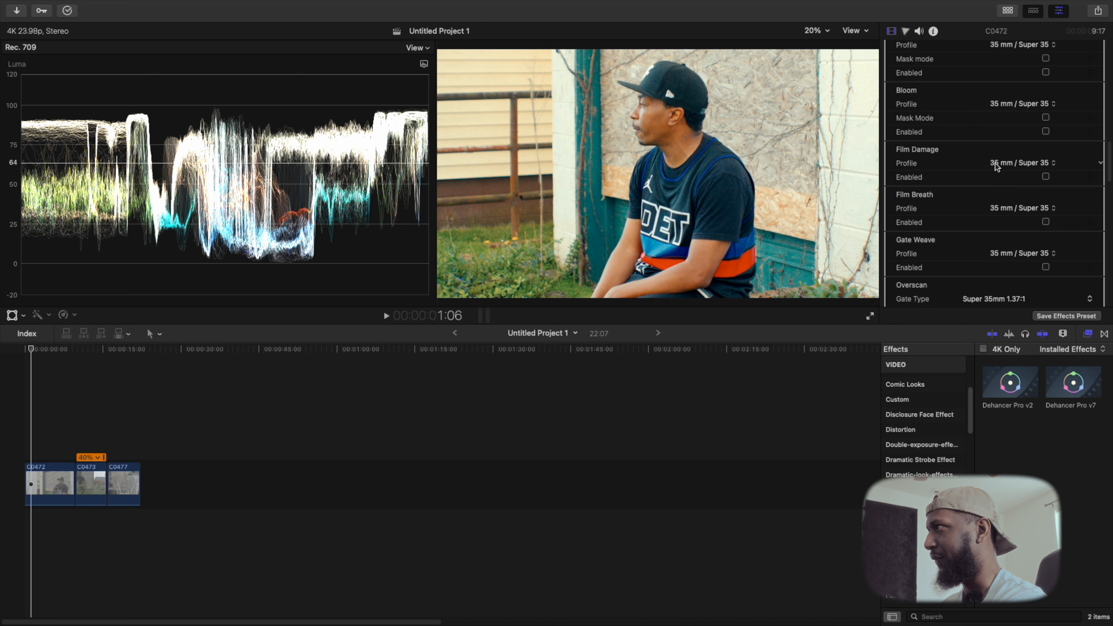
{"action": "left_click", "coordinate": [1046, 177]}
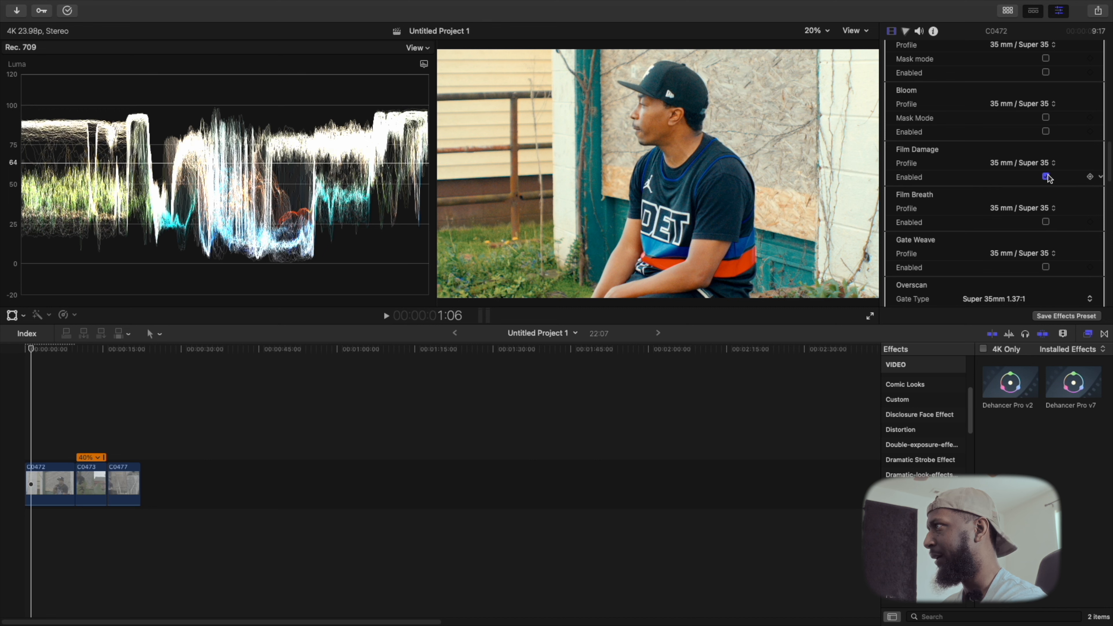
{"action": "left_click", "coordinate": [1047, 177]}
{"action": "left_click", "coordinate": [1046, 222]}
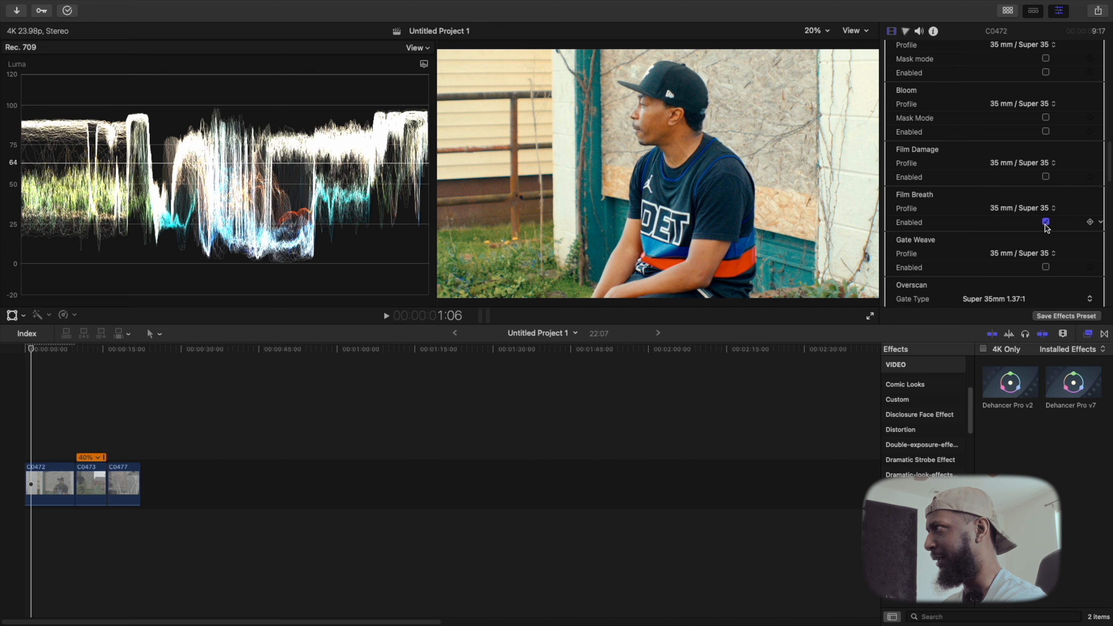
{"action": "left_click", "coordinate": [1046, 222]}
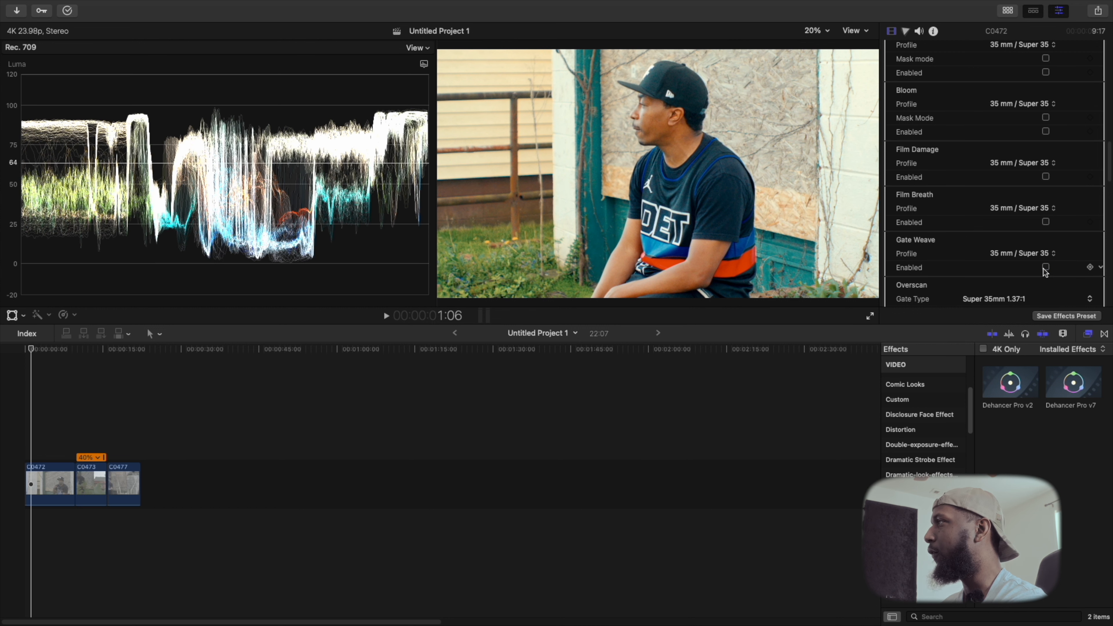
Step: Try Dehancer's Overscan and Vignette effects on clip C0472, leaving both disabled
{"action": "scroll", "coordinate": [996, 295], "scroll_direction": "down", "scroll_amount": 5}
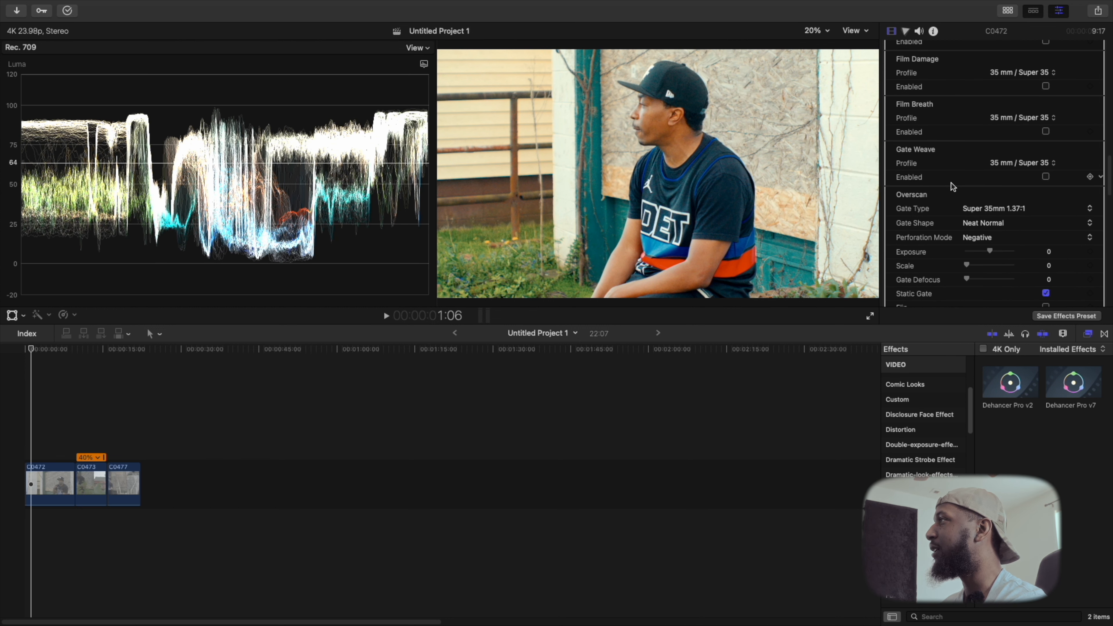
{"action": "scroll", "coordinate": [1043, 212], "scroll_direction": "down", "scroll_amount": 5}
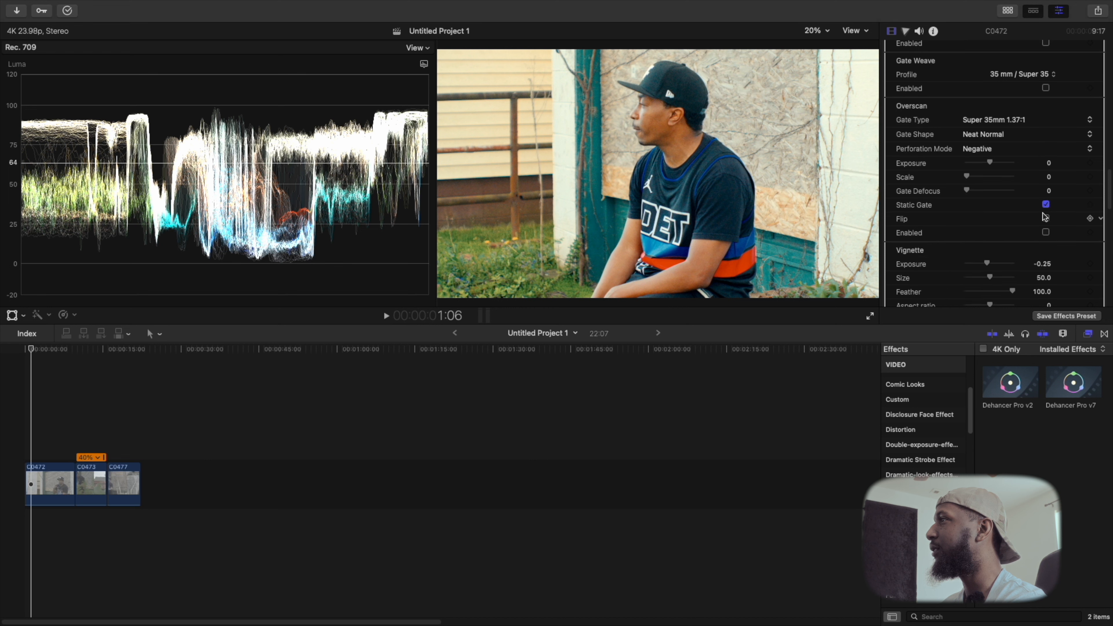
{"action": "left_click", "coordinate": [1046, 233]}
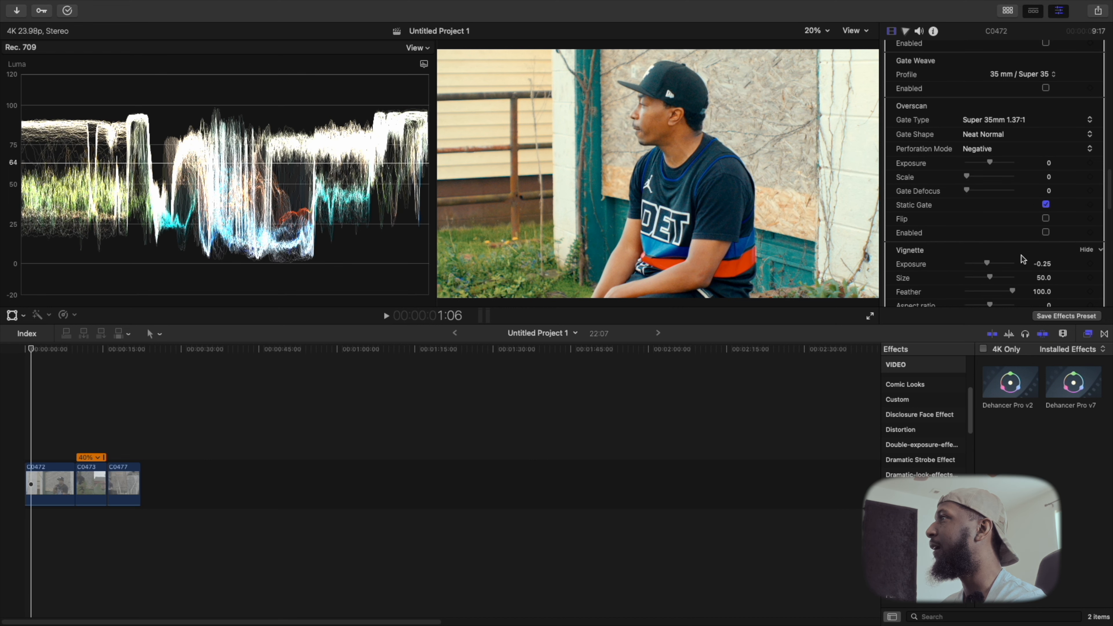
{"action": "scroll", "coordinate": [1021, 257], "scroll_direction": "down", "scroll_amount": 5}
{"action": "scroll", "coordinate": [1022, 256], "scroll_direction": "down", "scroll_amount": 4}
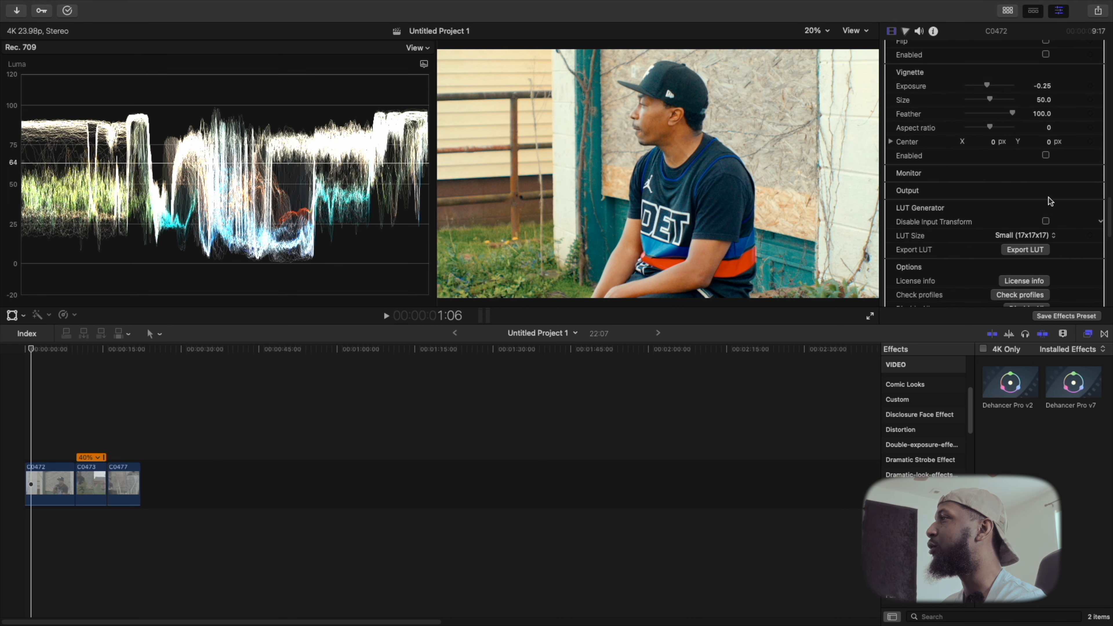
{"action": "left_click", "coordinate": [1047, 155]}
{"action": "left_click", "coordinate": [1047, 155]}
{"action": "left_click", "coordinate": [1047, 155]}
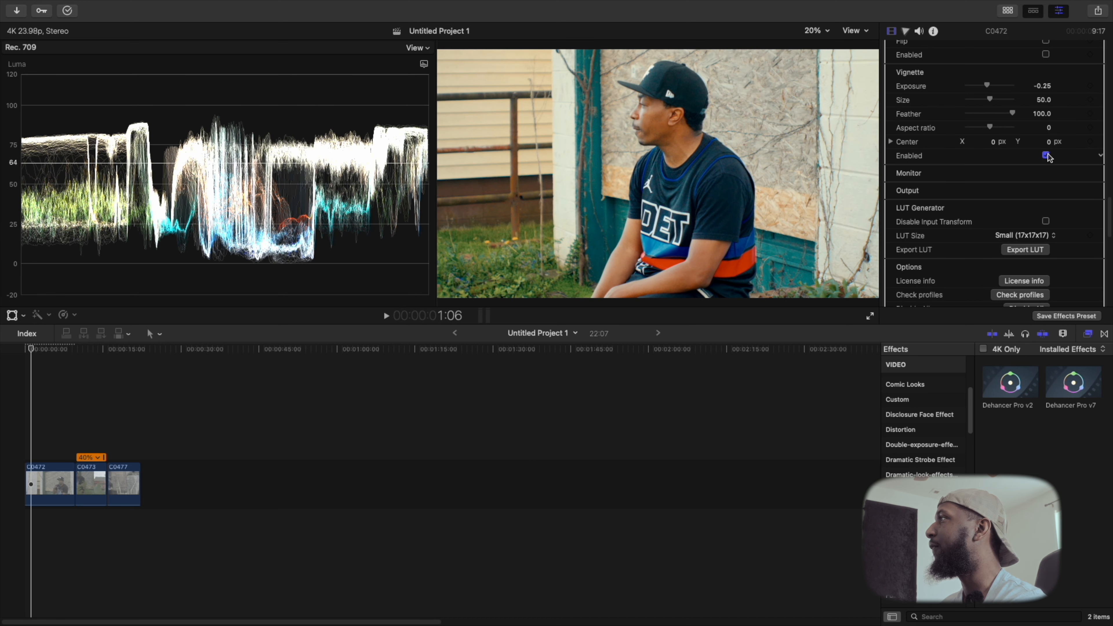
{"action": "left_click", "coordinate": [1047, 155]}
Step: Try Film Compression on clip C0472 with a color density of 54.0, and leave it disabled
{"action": "scroll", "coordinate": [1048, 155], "scroll_direction": "up", "scroll_amount": 20}
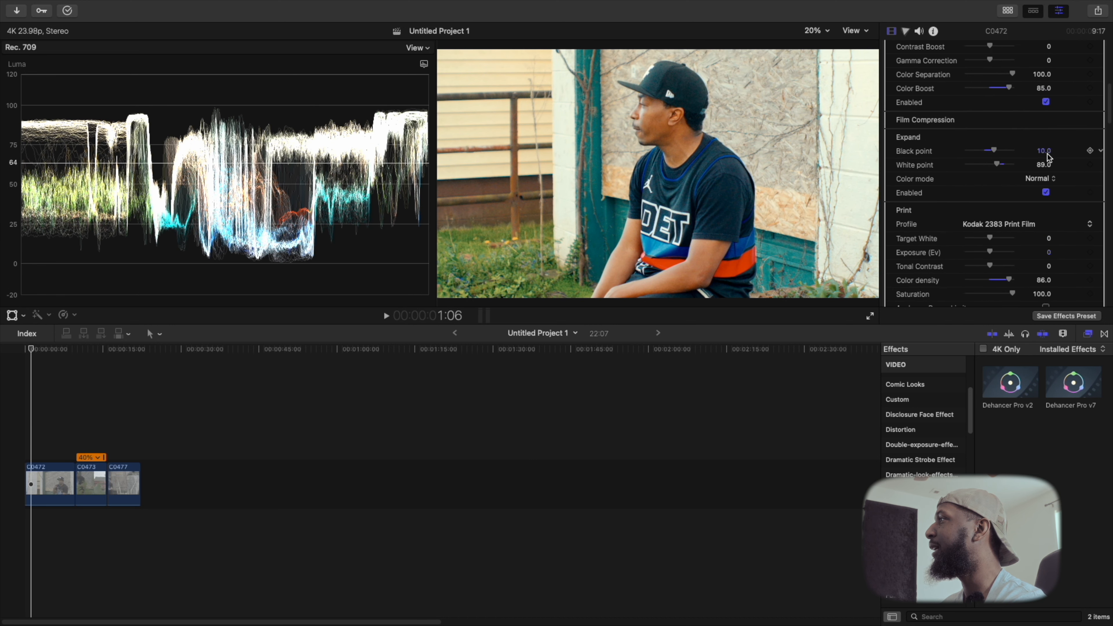
{"action": "scroll", "coordinate": [1066, 259], "scroll_direction": "down", "scroll_amount": 1}
{"action": "left_click", "coordinate": [1087, 262]}
{"action": "scroll", "coordinate": [1061, 237], "scroll_direction": "down", "scroll_amount": 10}
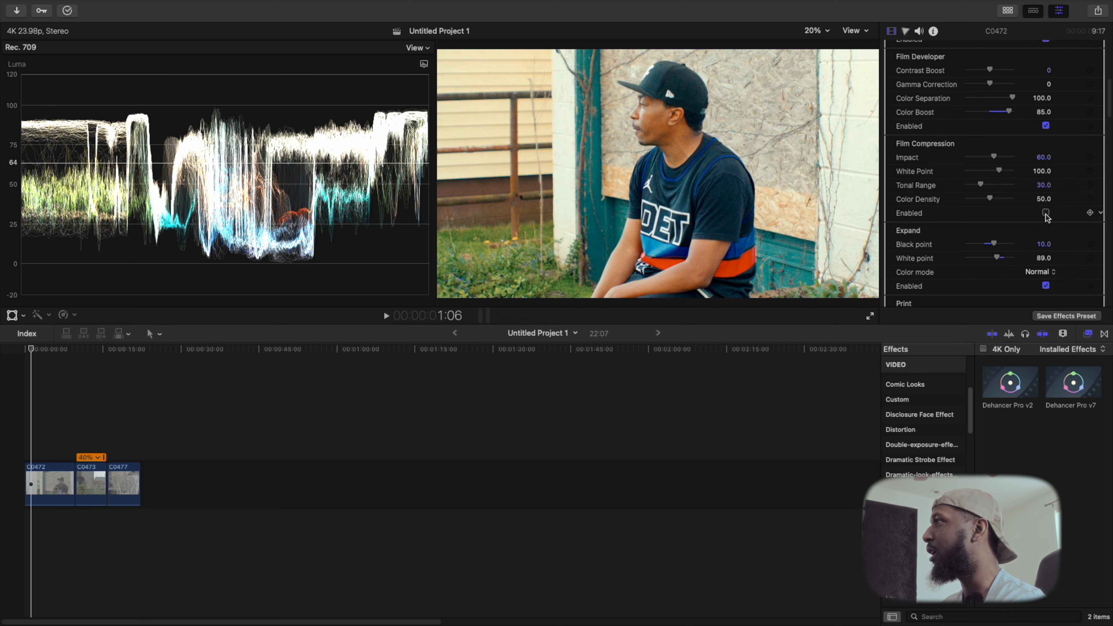
{"action": "left_click", "coordinate": [1047, 214]}
{"action": "mouse_move", "coordinate": [990, 198]}
{"action": "left_mouse_down"}
{"action": "mouse_move", "coordinate": [1014, 198]}
{"action": "mouse_move", "coordinate": [982, 213]}
{"action": "mouse_move", "coordinate": [993, 211]}
{"action": "left_mouse_up"}
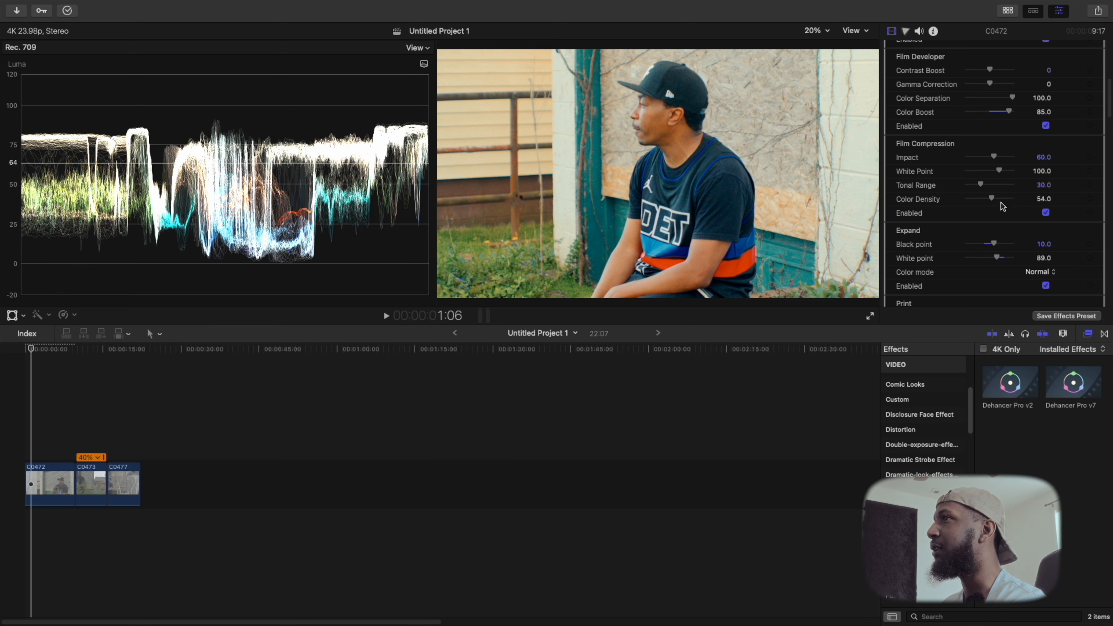
{"action": "left_click", "coordinate": [1046, 213]}
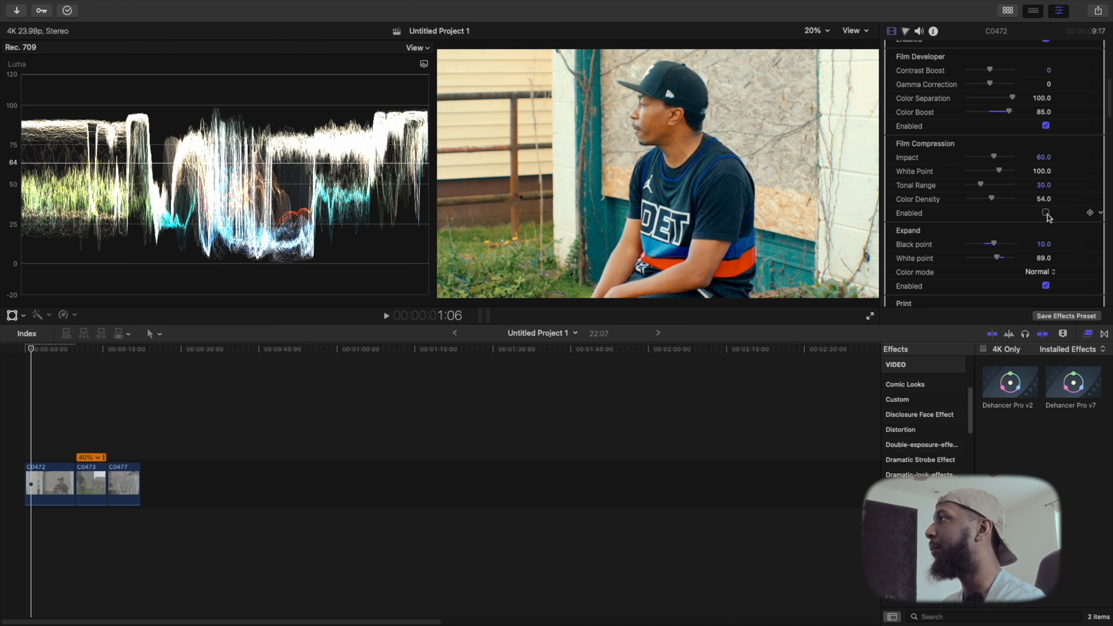
{"action": "left_click", "coordinate": [1046, 212]}
{"action": "left_click", "coordinate": [1047, 213]}
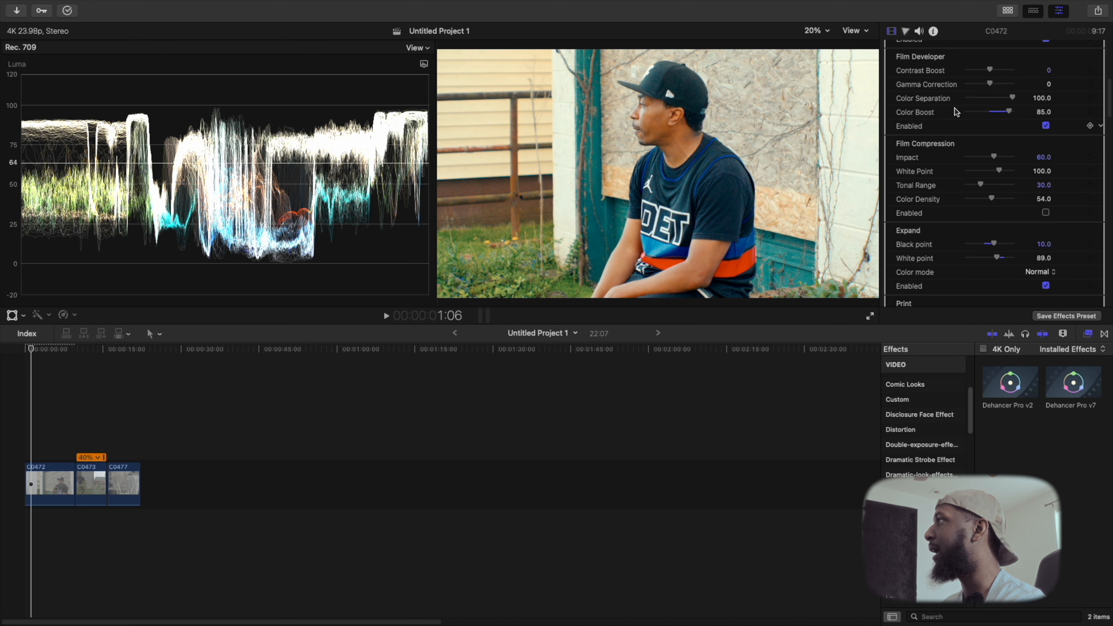
{"action": "scroll", "coordinate": [1022, 148], "scroll_direction": "up", "scroll_amount": 10}
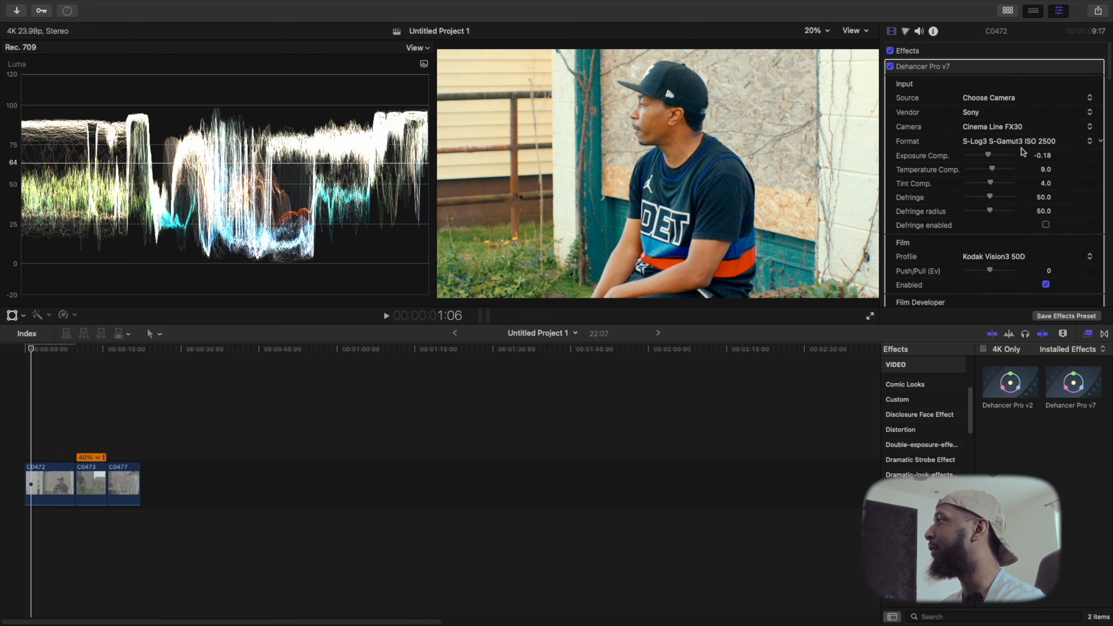
{"action": "scroll", "coordinate": [1012, 183], "scroll_direction": "down", "scroll_amount": 15}
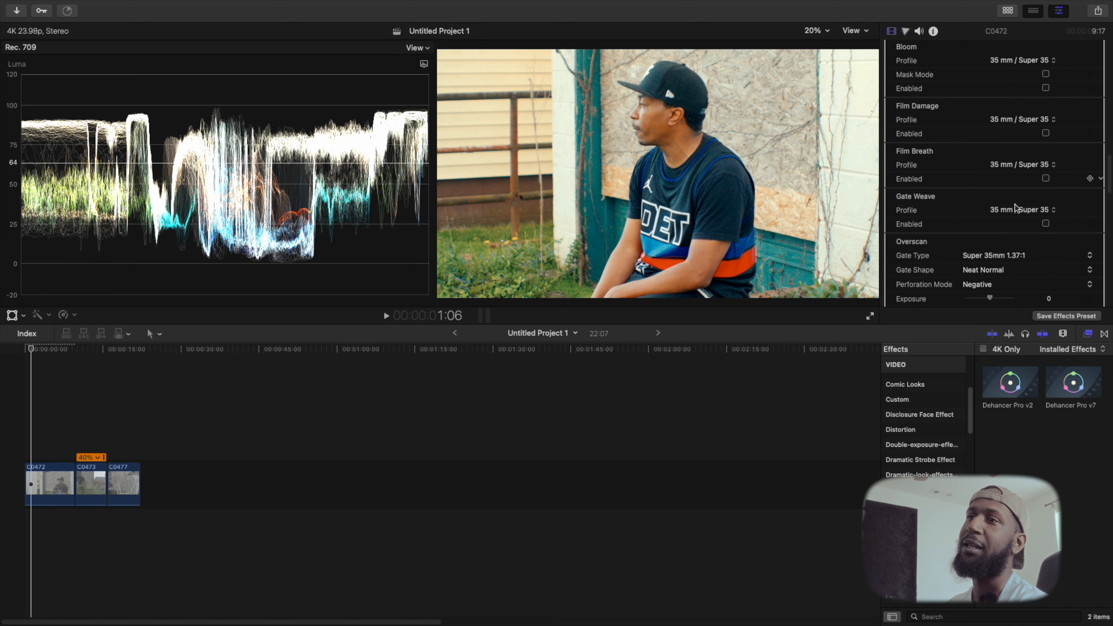
{"action": "scroll", "coordinate": [1013, 205], "scroll_direction": "down", "scroll_amount": 5}
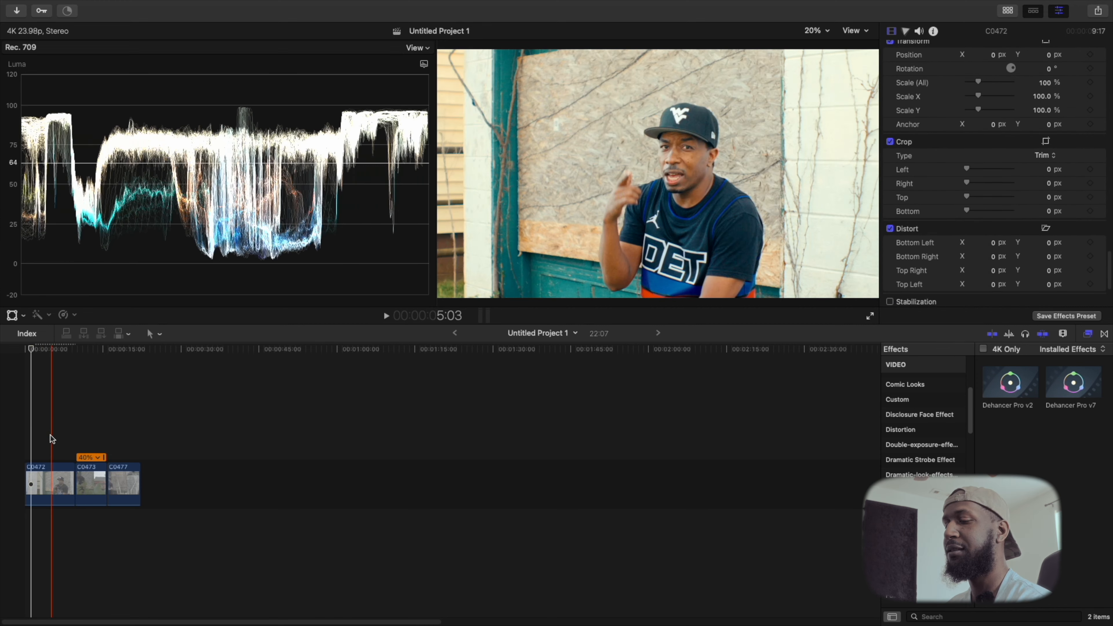
Step: Copy the Dehancer Pro v7 effect from clip C0472 to clips C0473 and C0477, and return the playhead to the timeline's start
{"action": "left_click", "coordinate": [47, 481]}
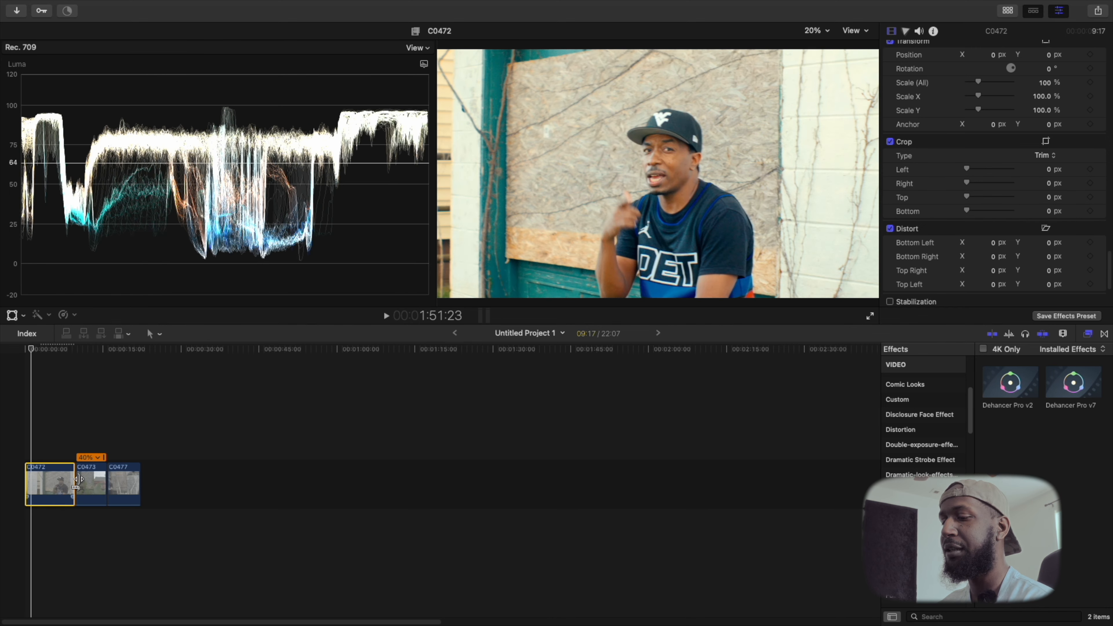
{"action": "left_click", "coordinate": [91, 416]}
{"action": "left_click", "coordinate": [92, 492]}
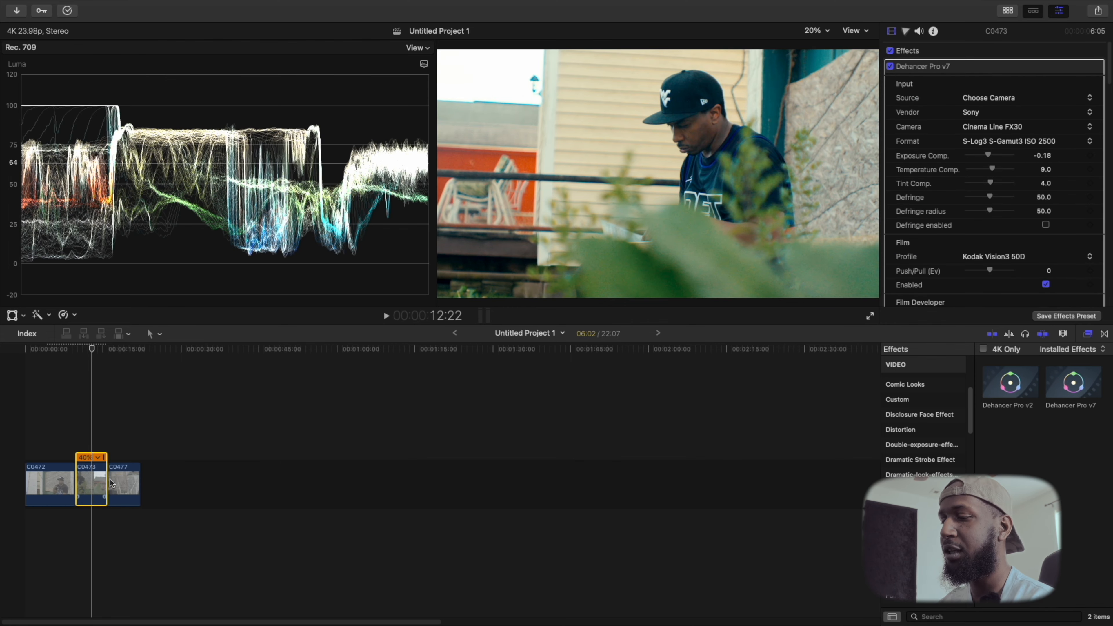
{"action": "left_click", "coordinate": [122, 480]}
{"action": "key", "text": "super+alt+v"}
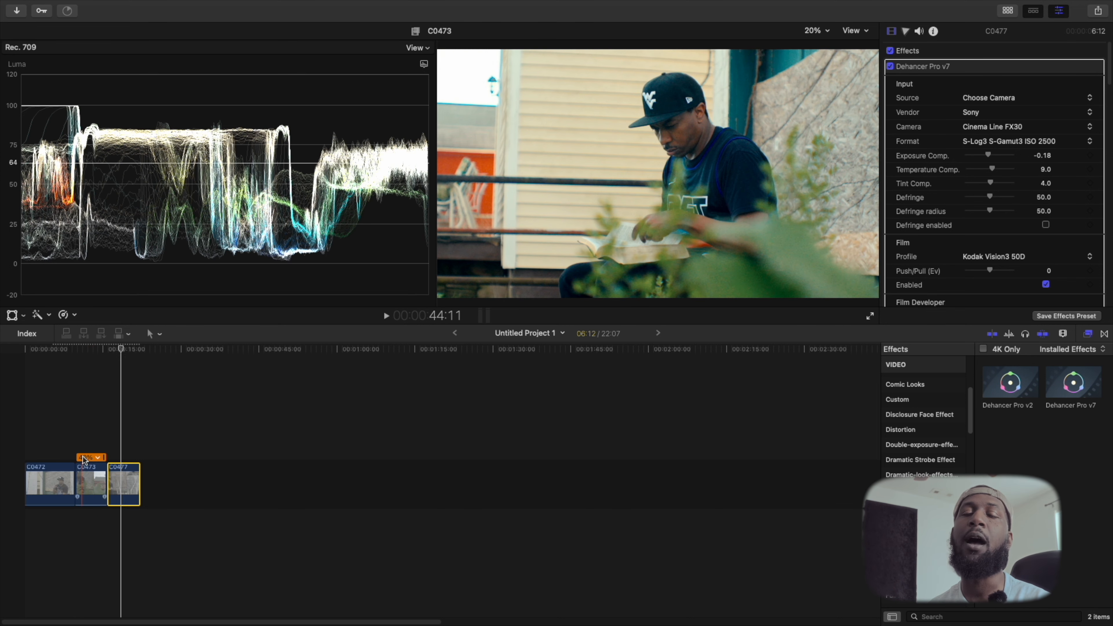
{"action": "left_click", "coordinate": [19, 437]}
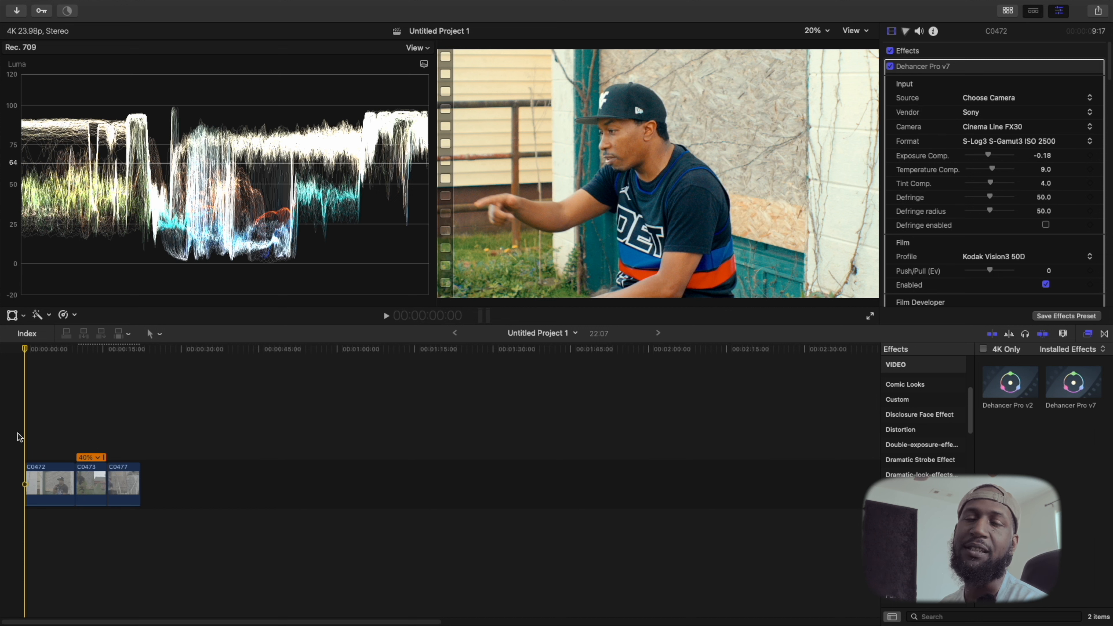